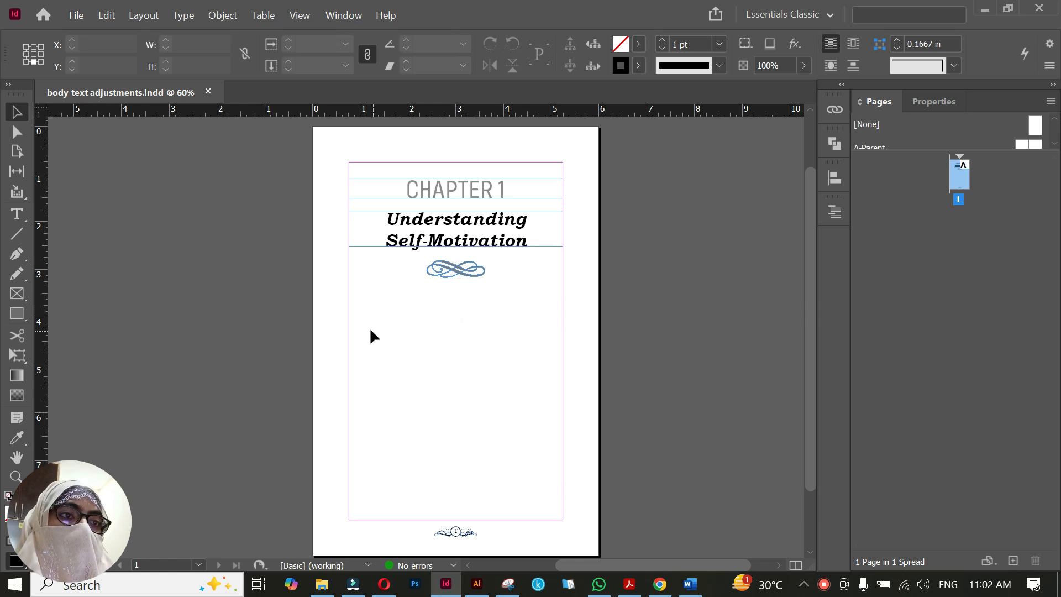
# Open the Paragraph Styles panel
pyautogui.click(351, 14)
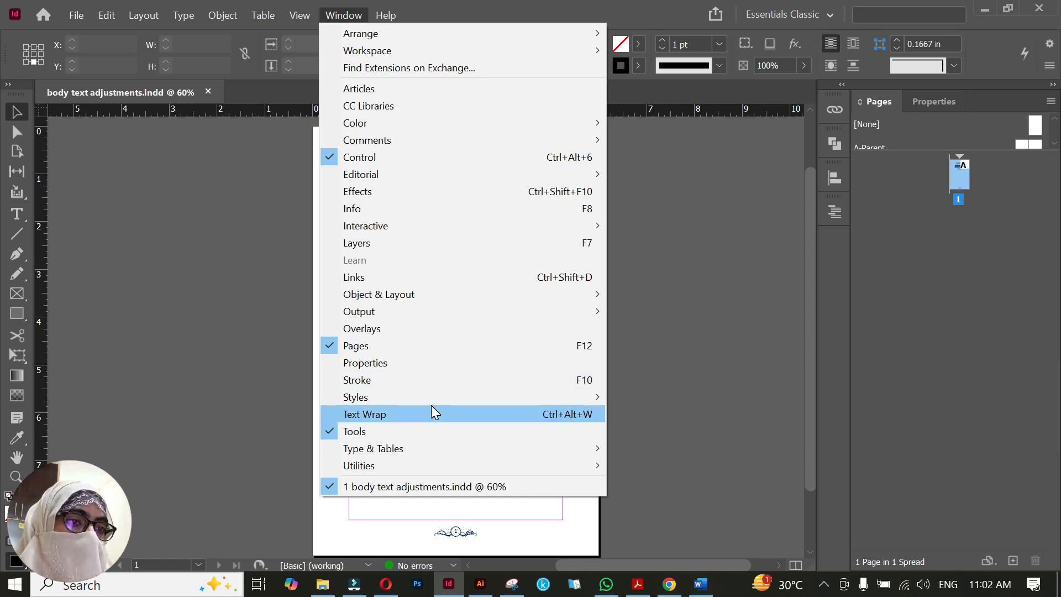
pyautogui.moveTo(436, 396)
pyautogui.click(680, 450)
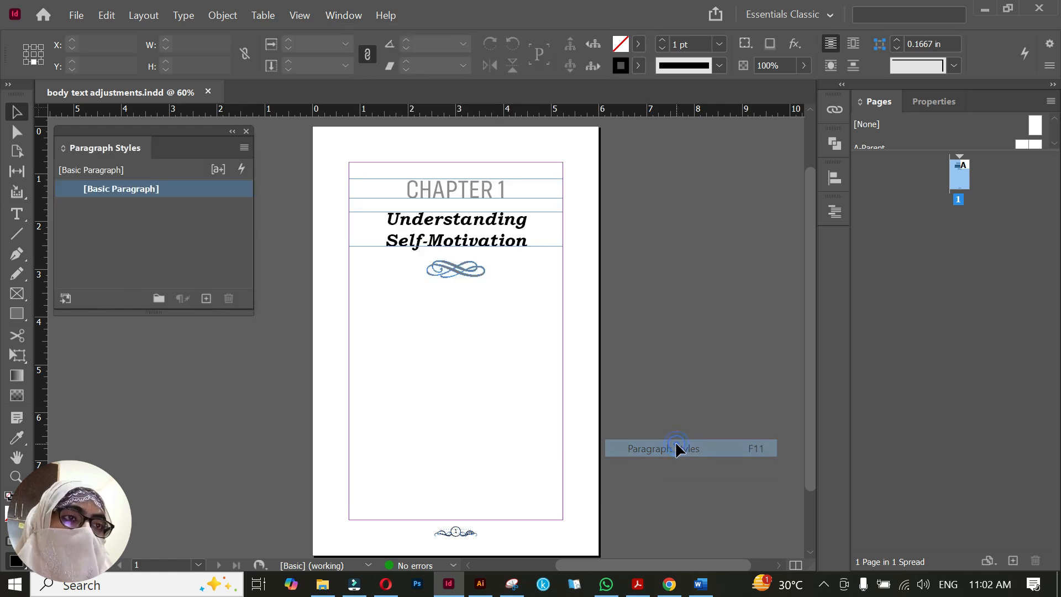
# Create a paragraph style from the CHAPTER 1 heading and name it "chapter no"
pyautogui.tripleClick(506, 188)
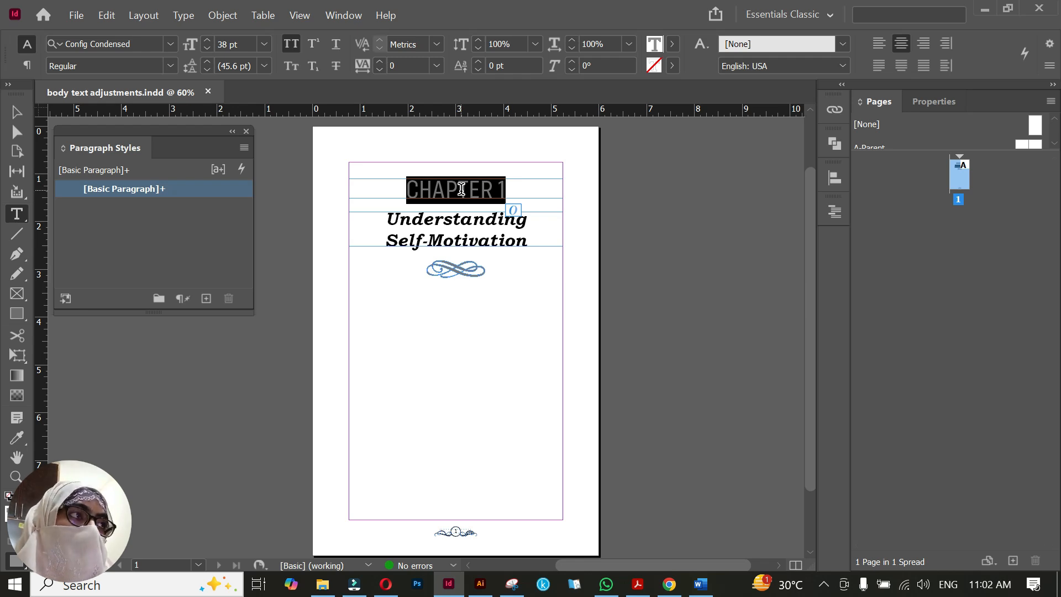
pyautogui.click(206, 299)
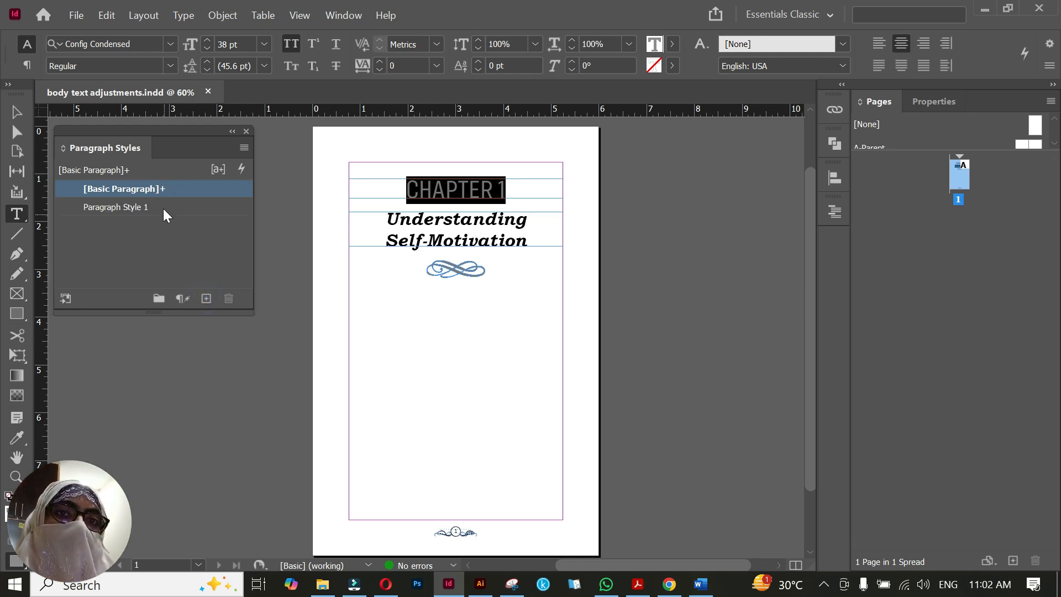
pyautogui.click(164, 208)
pyautogui.doubleClick(163, 206)
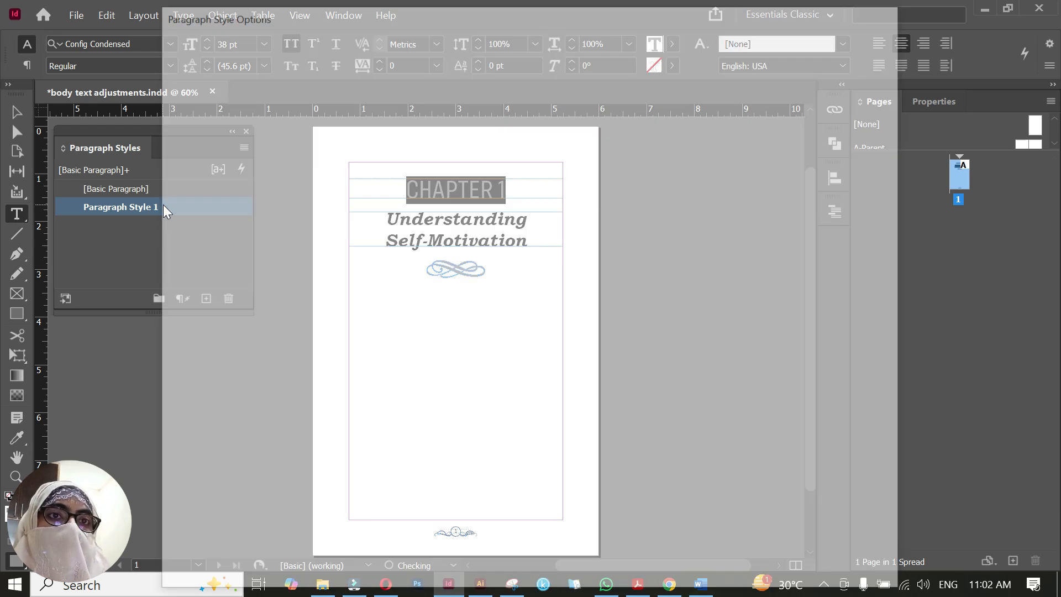
pyautogui.press('BackSpace')
pyautogui.write('chapter no')
pyautogui.press('Return')
# Create a paragraph style named "Chapter name" from the "Understanding Self-Motivation" title, and deselect the text
pyautogui.moveTo(386, 228); pyautogui.dragTo(527, 243)
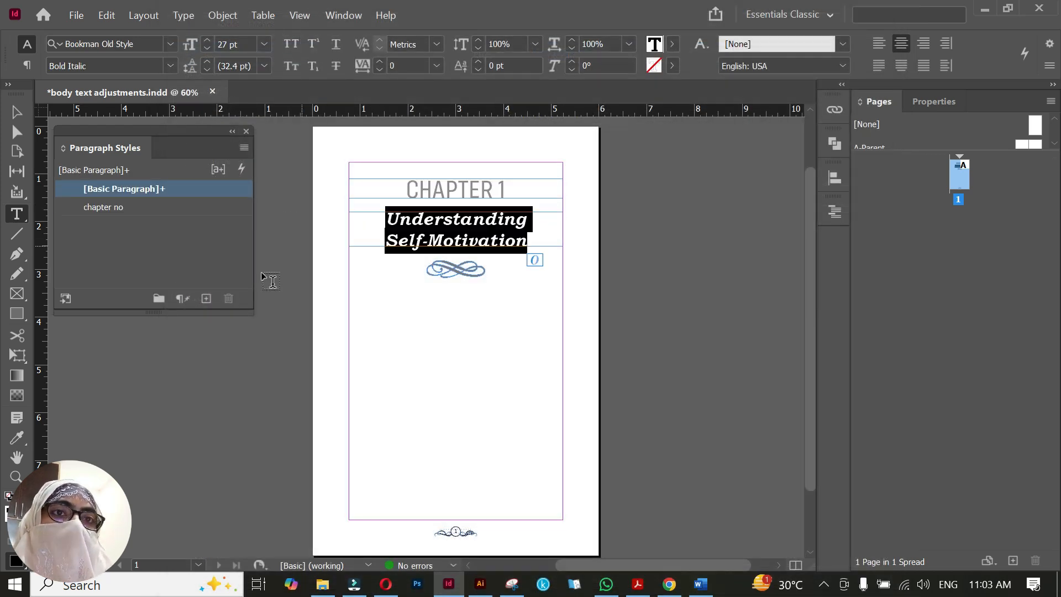
pyautogui.click(206, 298)
pyautogui.click(186, 208)
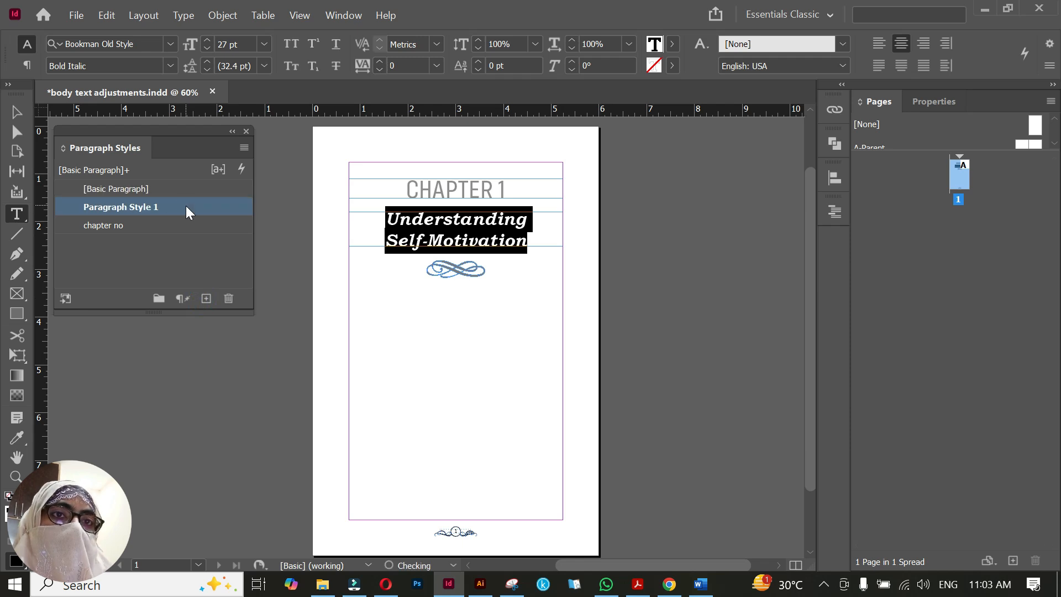
pyautogui.doubleClick(186, 207)
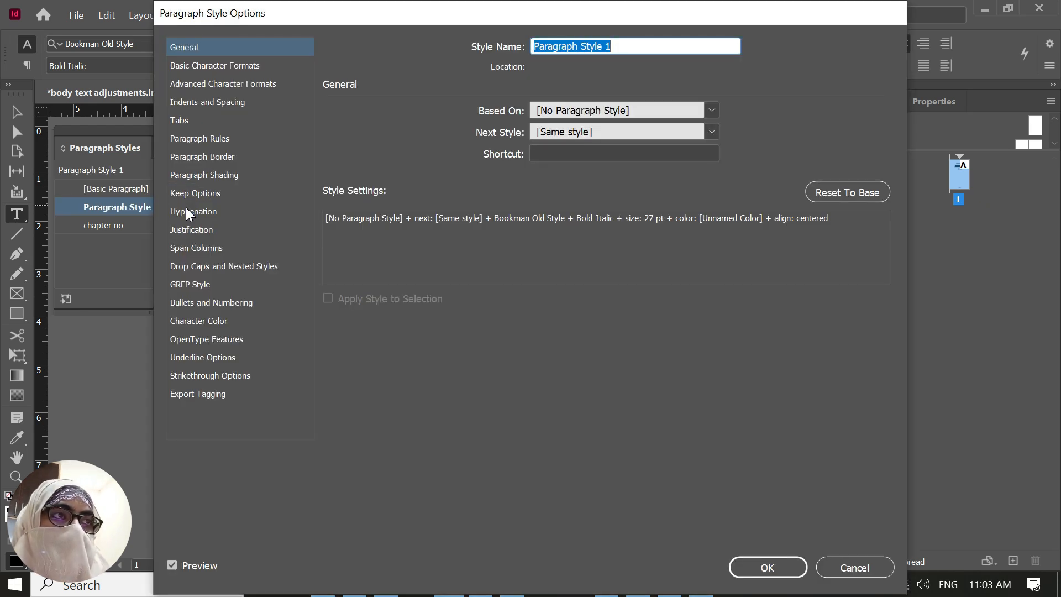
pyautogui.write('Chapter name')
pyautogui.press('Return')
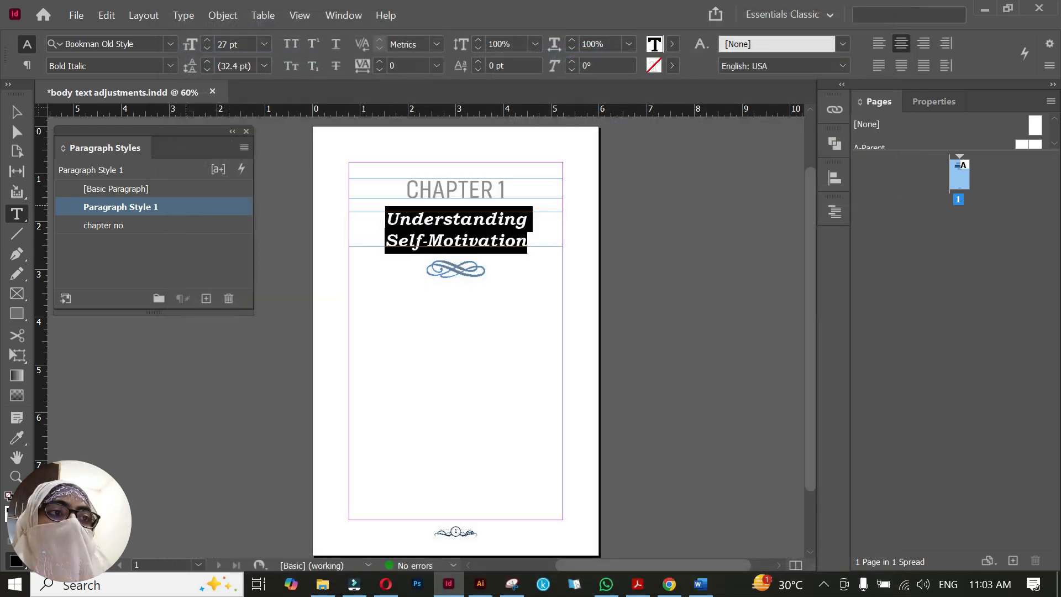
pyautogui.press('Escape')
pyautogui.click(492, 340)
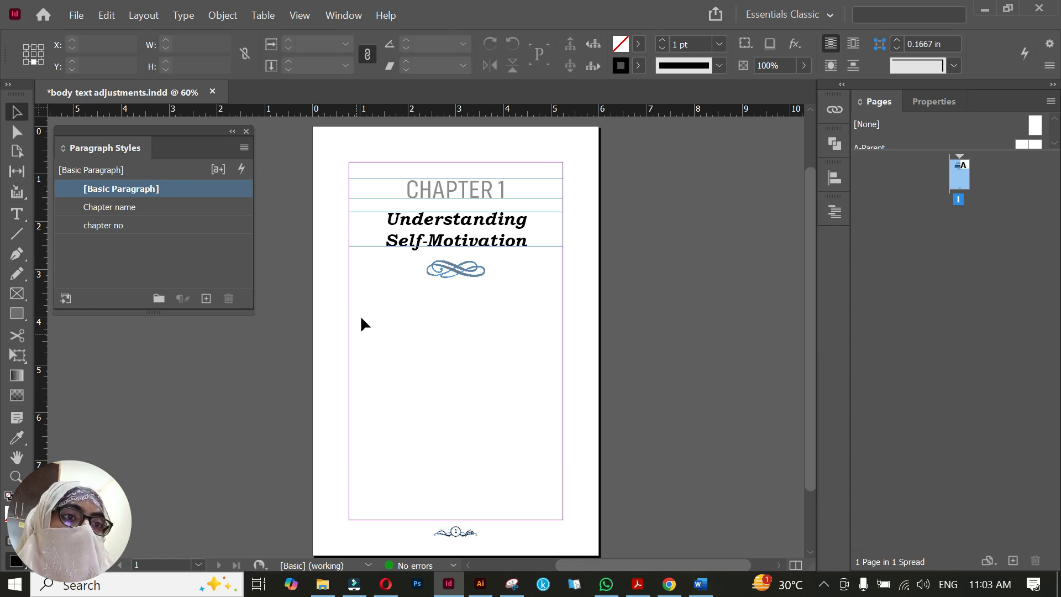
# Switch to the motivation document in Word and copy the first body paragraph under the Chapter 1 heading
pyautogui.click(700, 584)
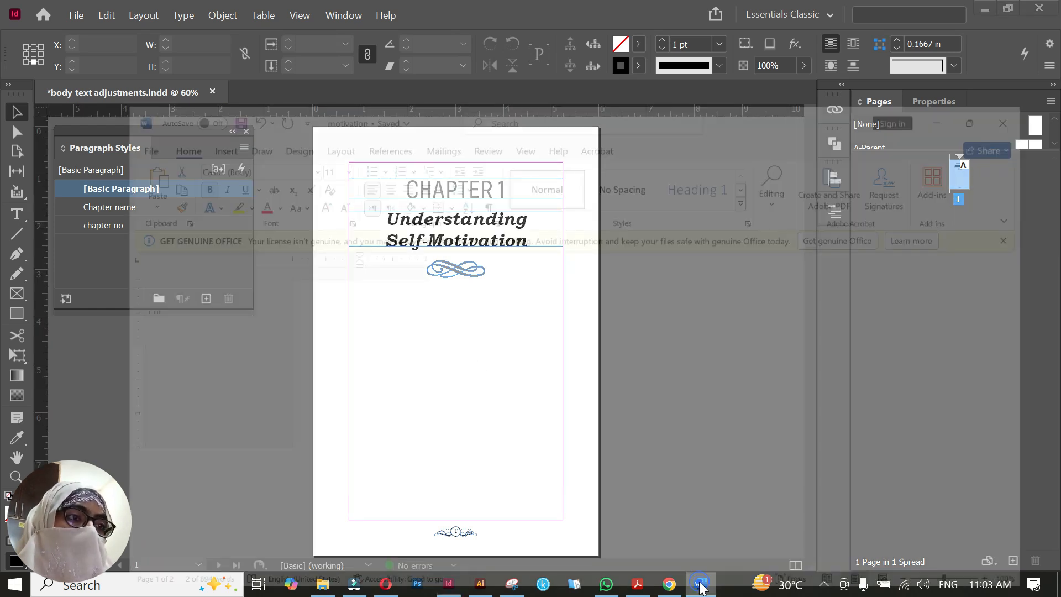
pyautogui.click(400, 318)
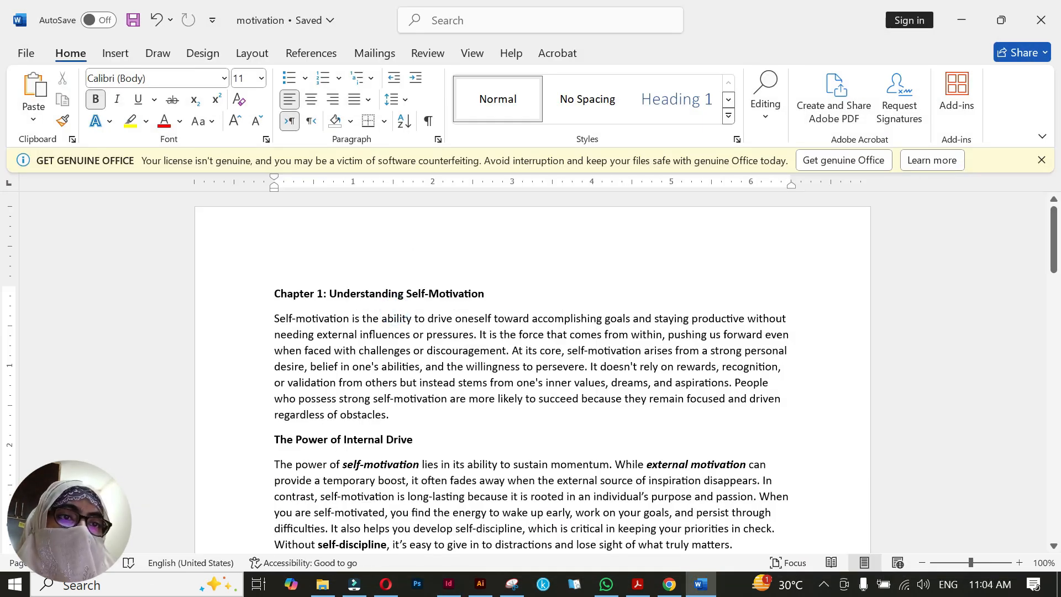
pyautogui.press('Down')
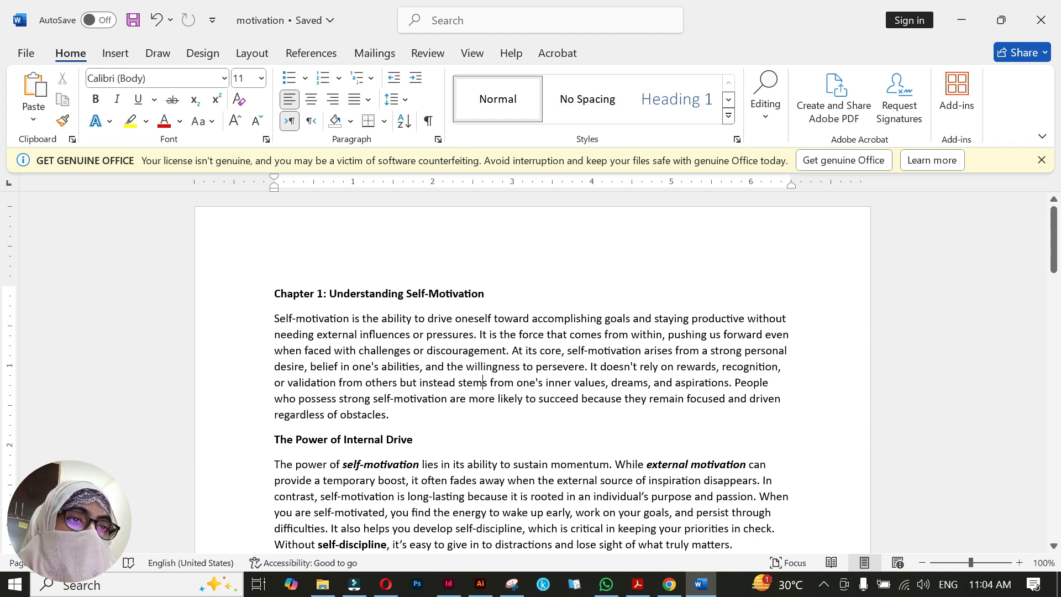
pyautogui.moveTo(271, 317); pyautogui.dragTo(394, 423)
# Paste the paragraph onto the page in InDesign and stretch its frame to the side and bottom margins, below the ornament
pyautogui.hotkey('alt', 'Tab')
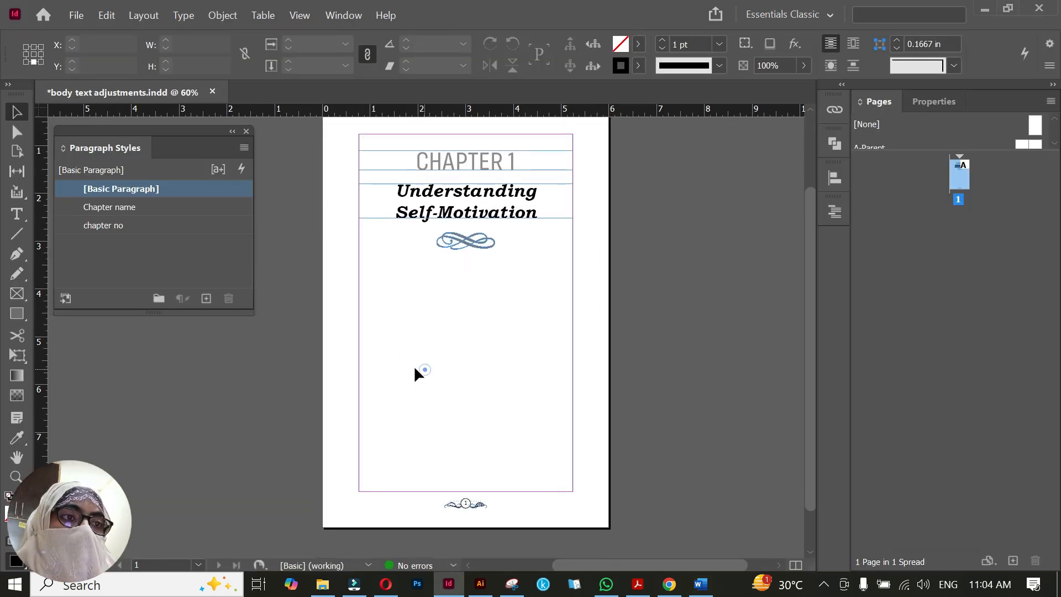
pyautogui.hotkey('ctrl', 'v')
pyautogui.moveTo(409, 320); pyautogui.dragTo(373, 320)
pyautogui.moveTo(458, 320); pyautogui.dragTo(572, 321)
pyautogui.moveTo(465, 370); pyautogui.dragTo(470, 491)
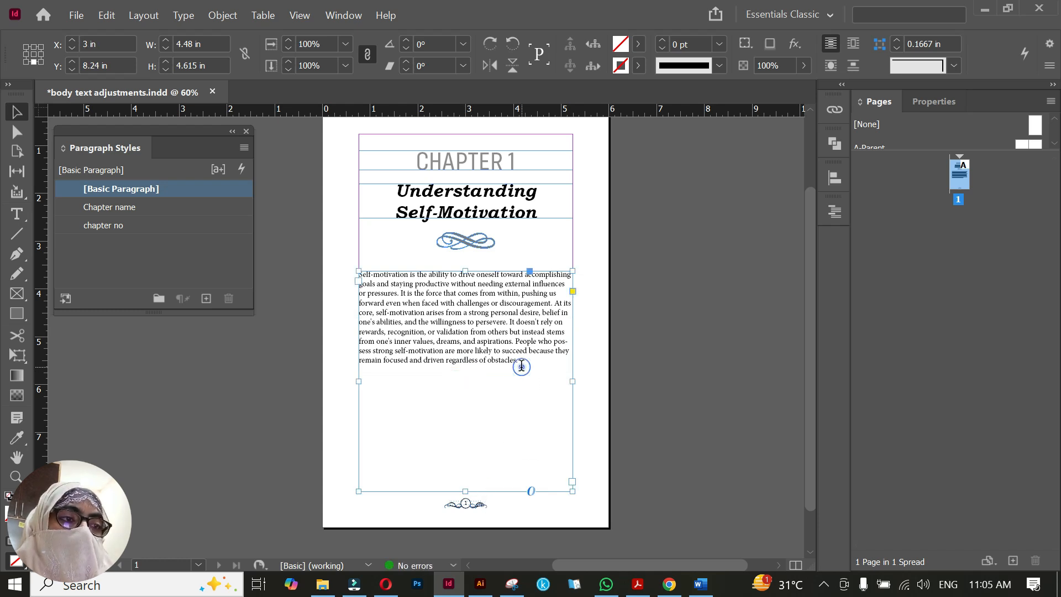
# Set the font of the whole pasted body paragraph to Garamond
pyautogui.doubleClick(521, 363)
pyautogui.hotkey('ctrl', 'a')
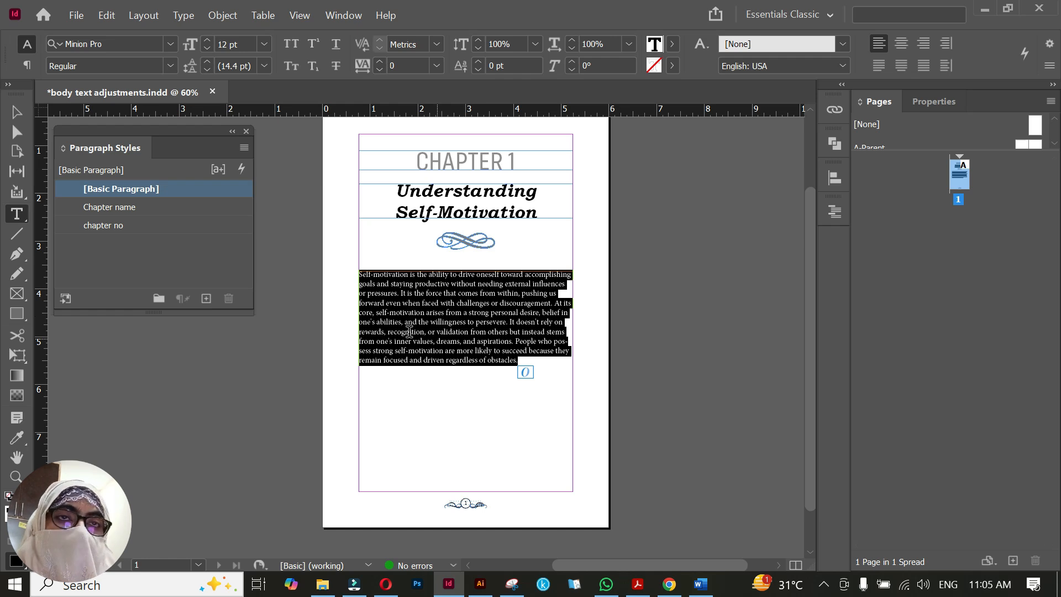
pyautogui.click(141, 43)
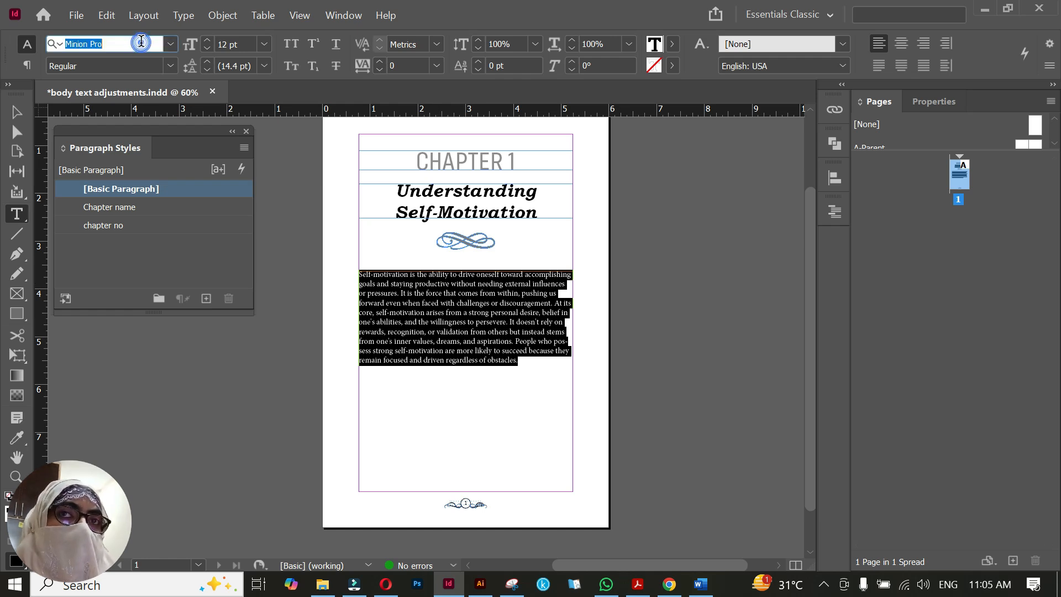
pyautogui.write('Garamond')
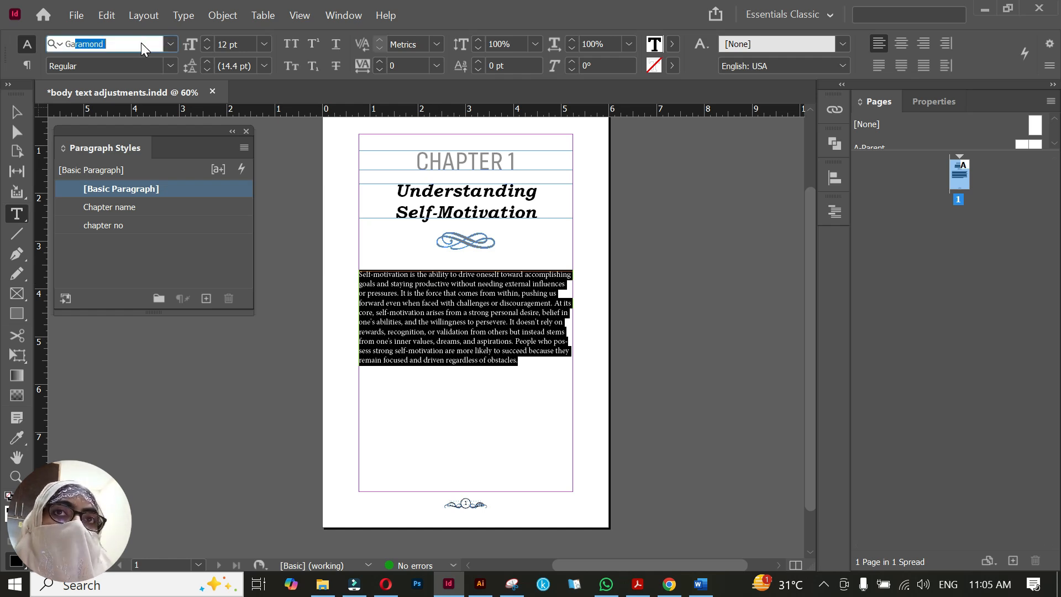
pyautogui.press('Return')
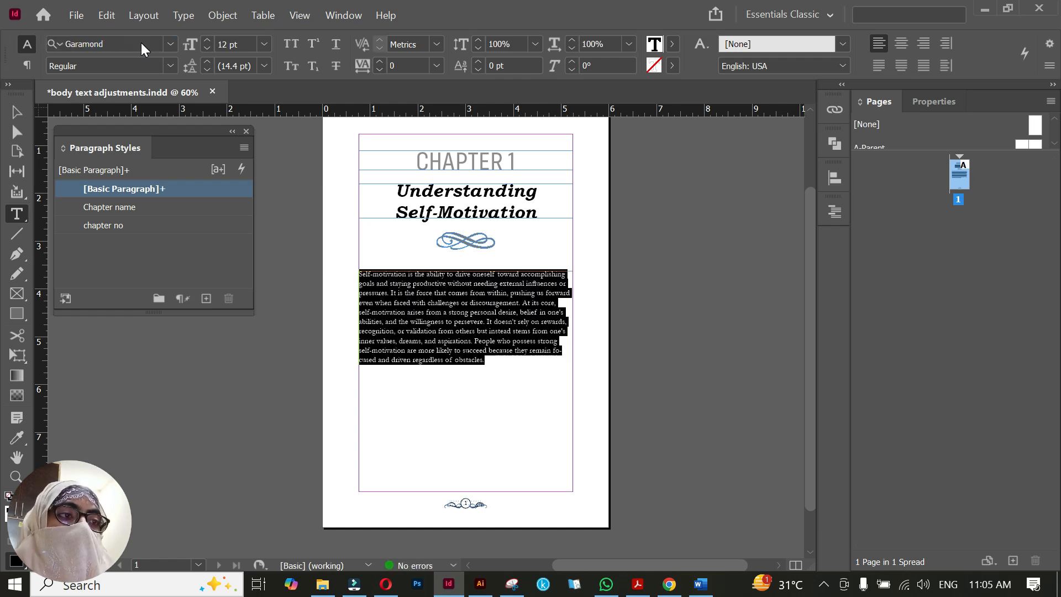
# Justify the body paragraph with its last line aligned left and turn off hyphenation
pyautogui.click(879, 65)
pyautogui.click(1044, 69)
pyautogui.click(823, 342)
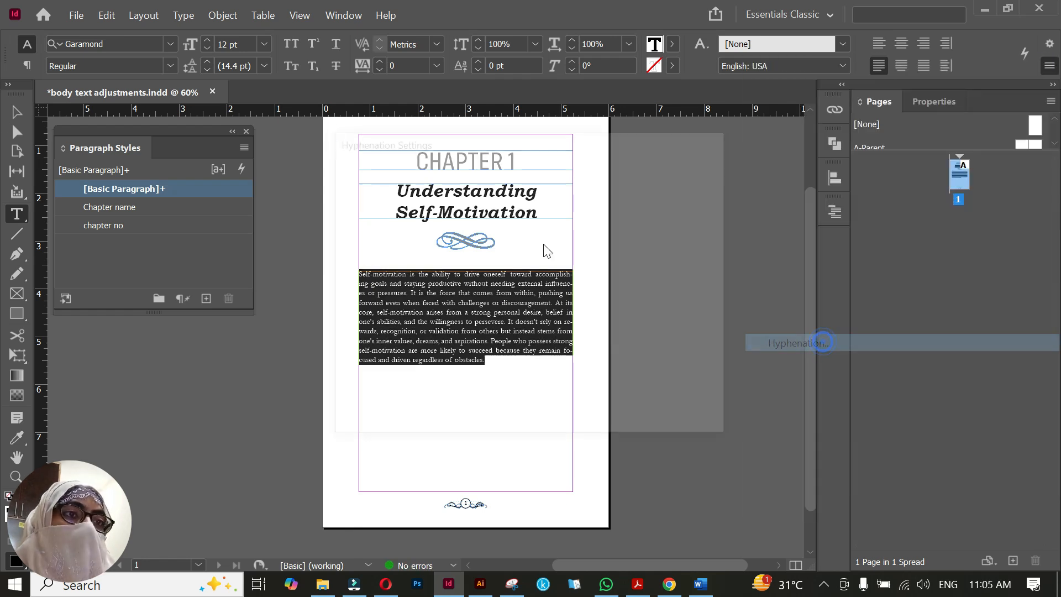
pyautogui.click(358, 174)
pyautogui.click(683, 175)
# Create a new paragraph style from the formatted body paragraph and enter "body text" as its name in the style options
pyautogui.moveTo(466, 360); pyautogui.dragTo(355, 281)
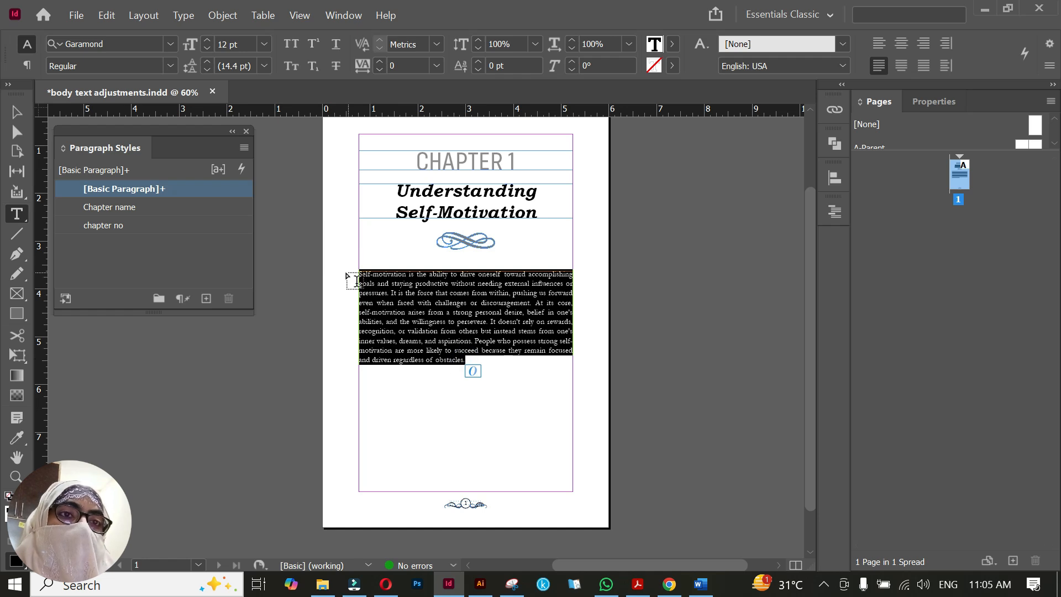
pyautogui.click(206, 299)
pyautogui.doubleClick(155, 203)
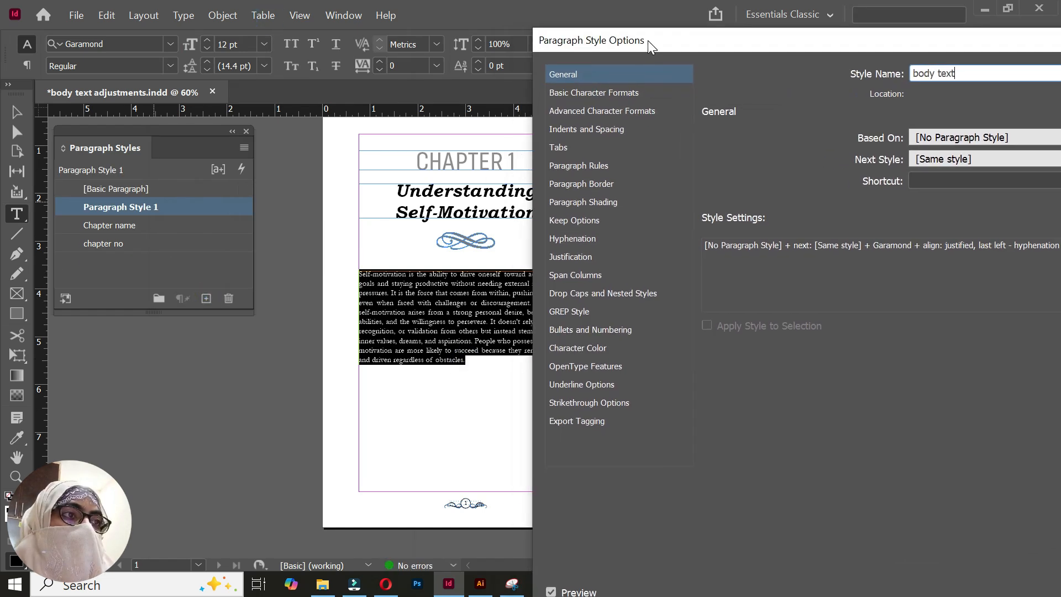
pyautogui.moveTo(711, 51); pyautogui.dragTo(712, 120)
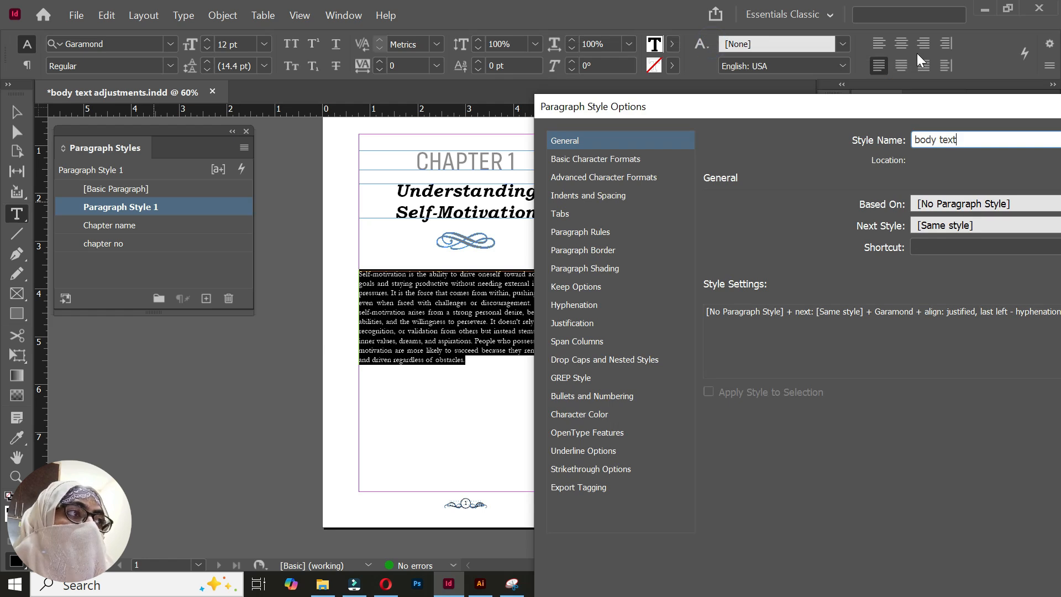
pyautogui.moveTo(833, 102); pyautogui.dragTo(836, 17)
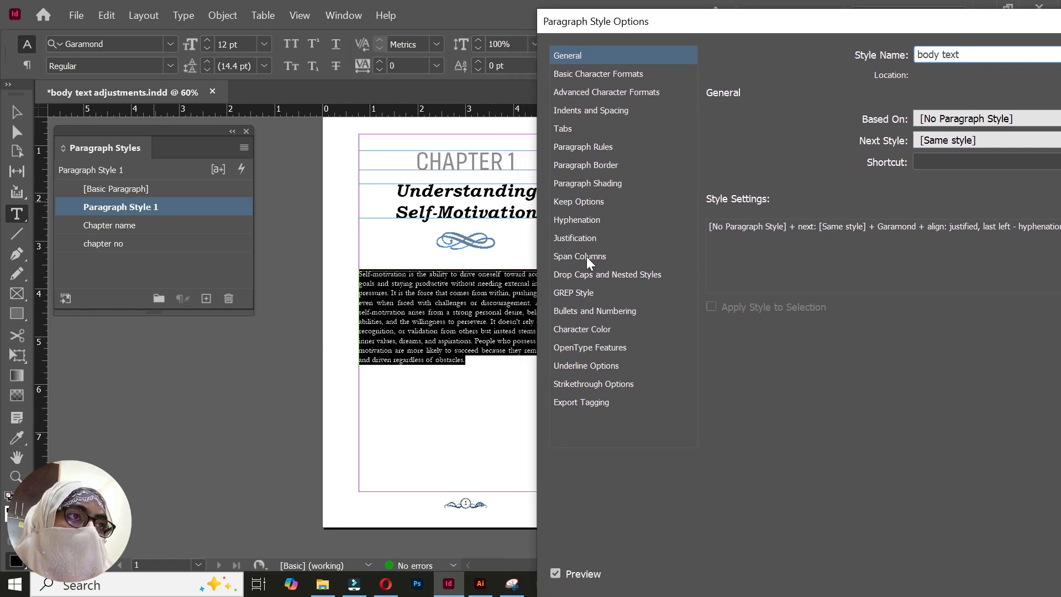
# Set the body paragraph style's first line indent to 0.375 in
pyautogui.click(595, 111)
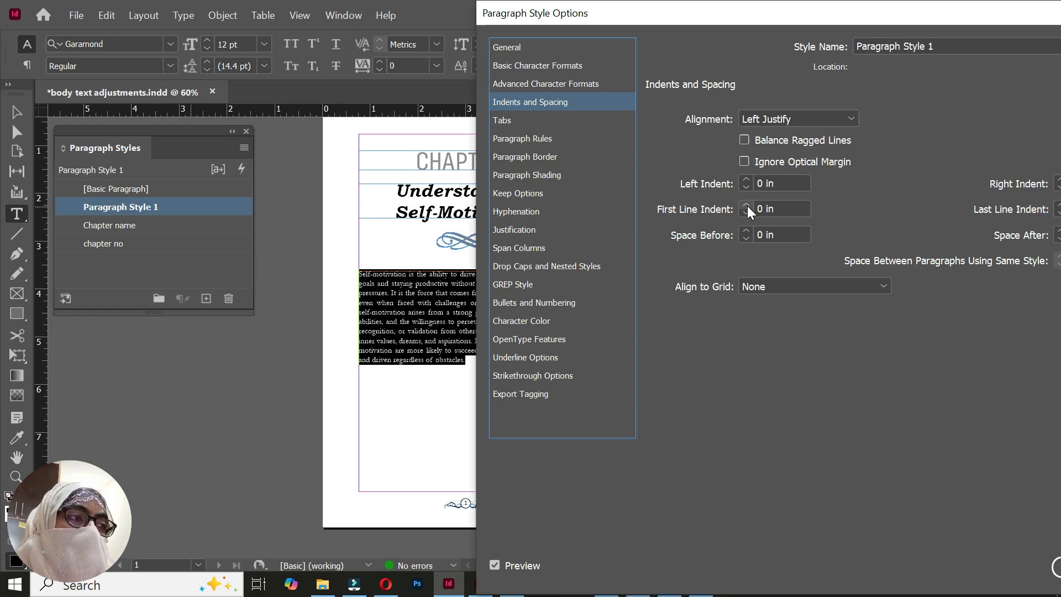
pyautogui.click(746, 205)
pyautogui.click(746, 205)
pyautogui.click(746, 205)
pyautogui.click(746, 205)
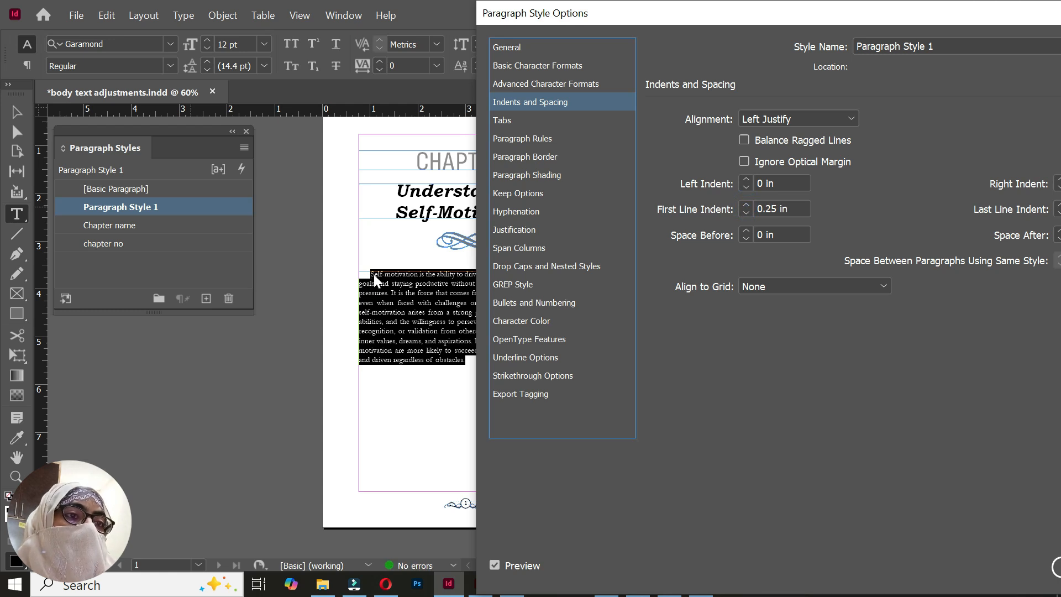
pyautogui.click(746, 205)
pyautogui.click(747, 205)
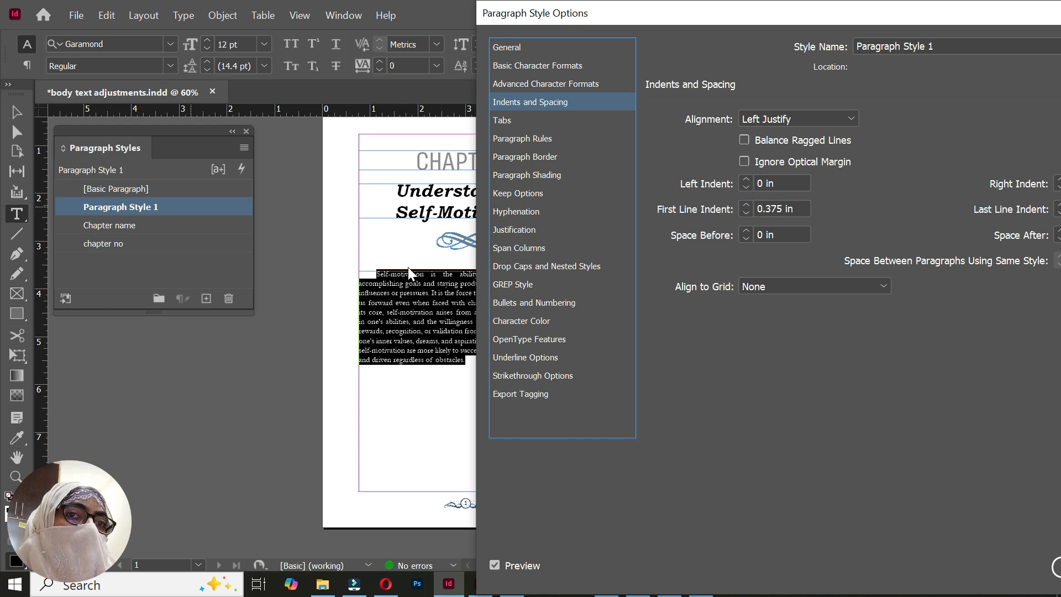
# Set the body paragraph style's space after to 0.125 in and accept the style options
pyautogui.moveTo(864, 21); pyautogui.dragTo(724, 21)
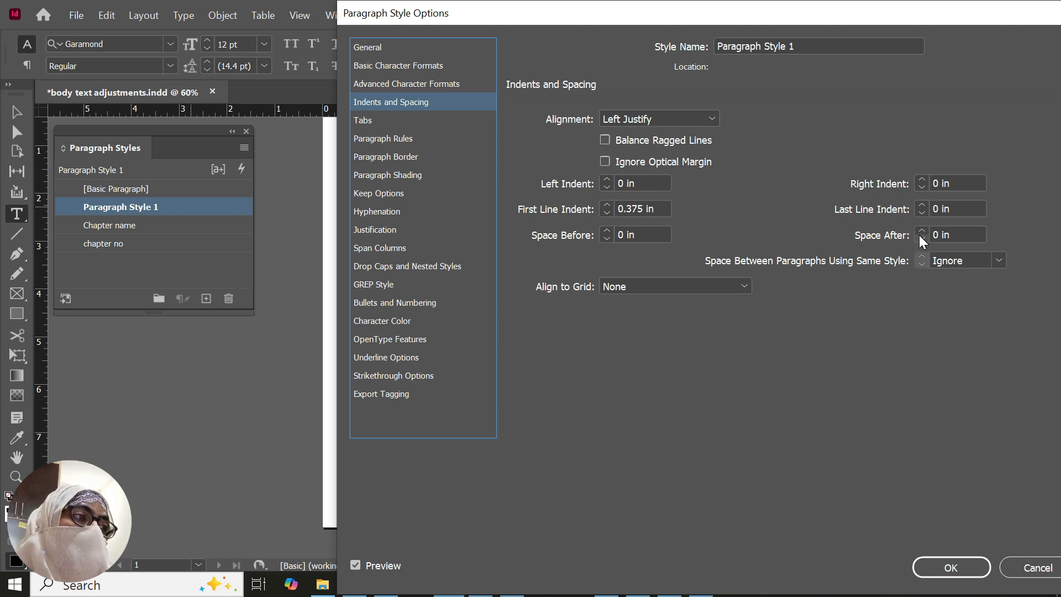
pyautogui.moveTo(712, 16); pyautogui.dragTo(798, 21)
pyautogui.click(1028, 234)
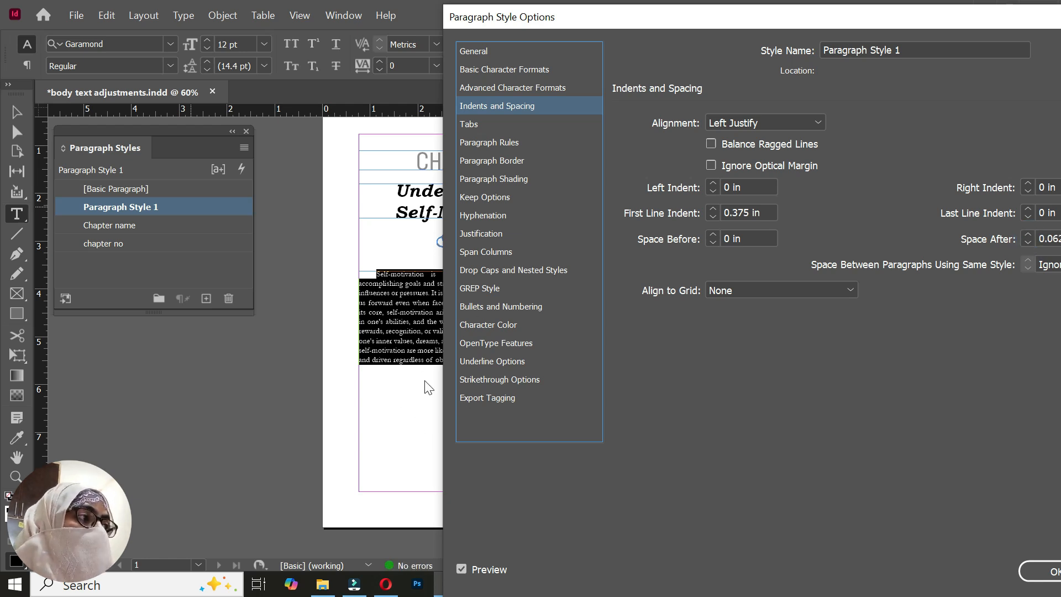
pyautogui.click(1029, 234)
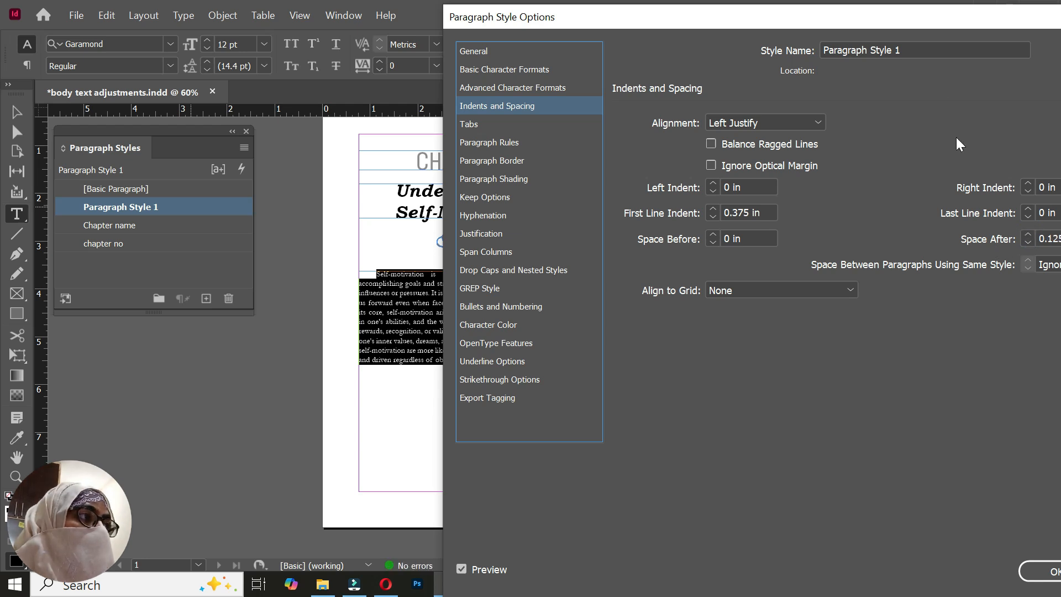
pyautogui.moveTo(930, 24); pyautogui.dragTo(903, 28)
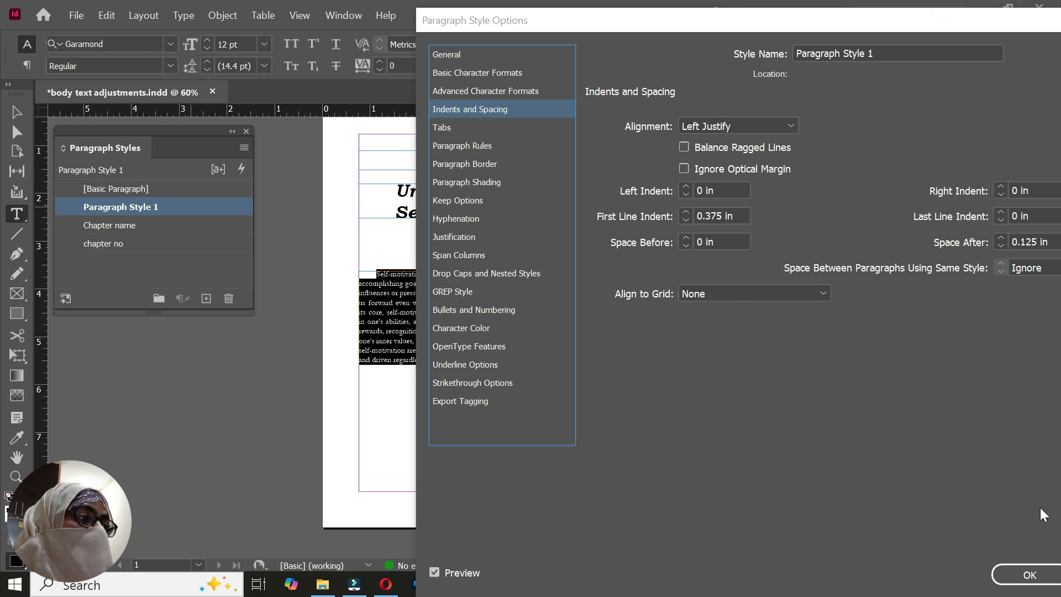
pyautogui.click(1030, 575)
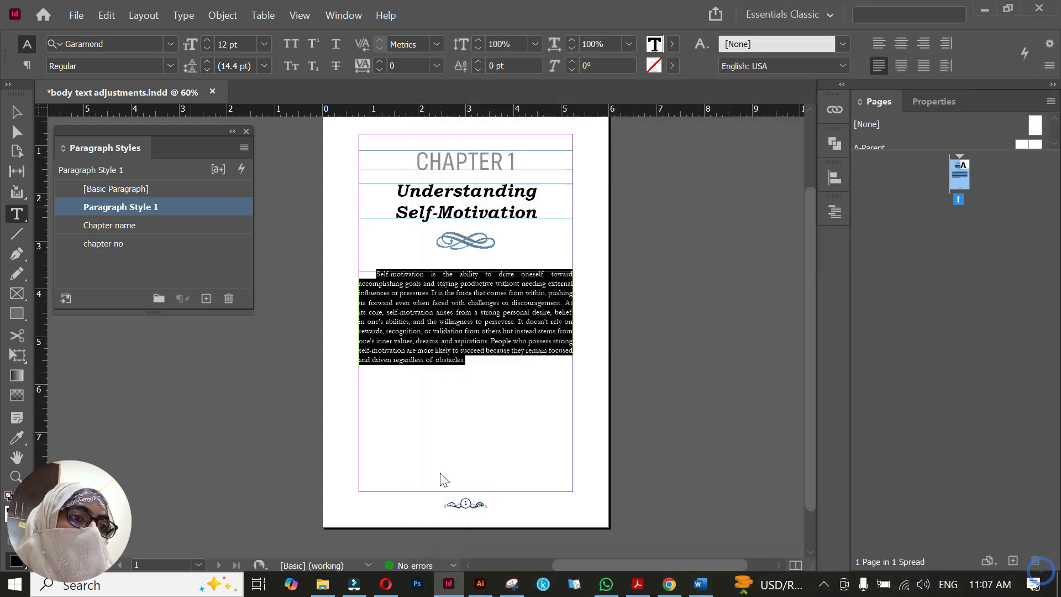
# Copy the section "The Power of Internal Drive" with its two paragraphs from the Word document and paste it below the first body paragraph
pyautogui.click(489, 371)
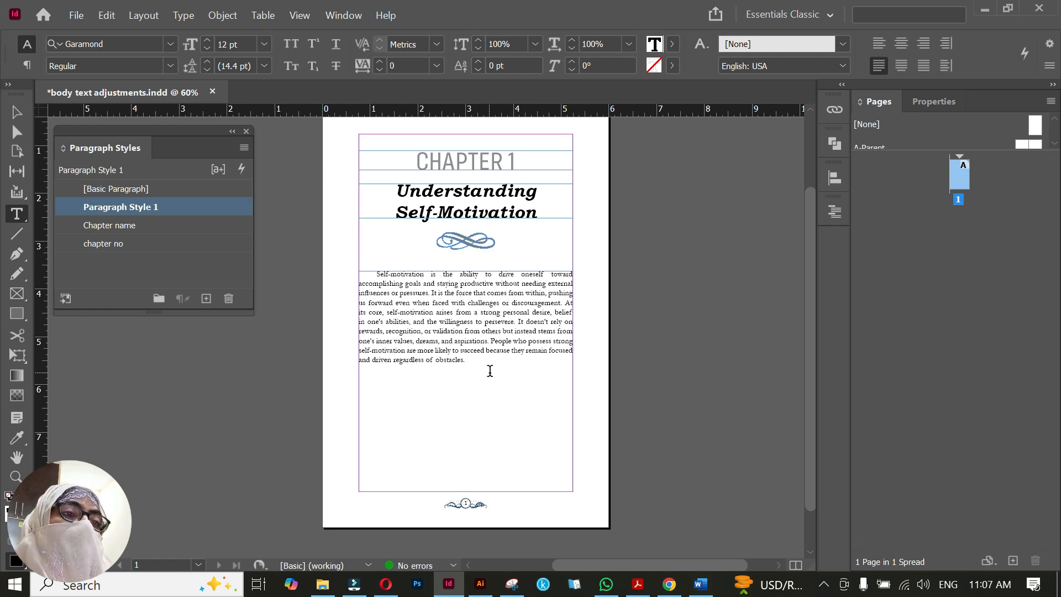
pyautogui.press('Return')
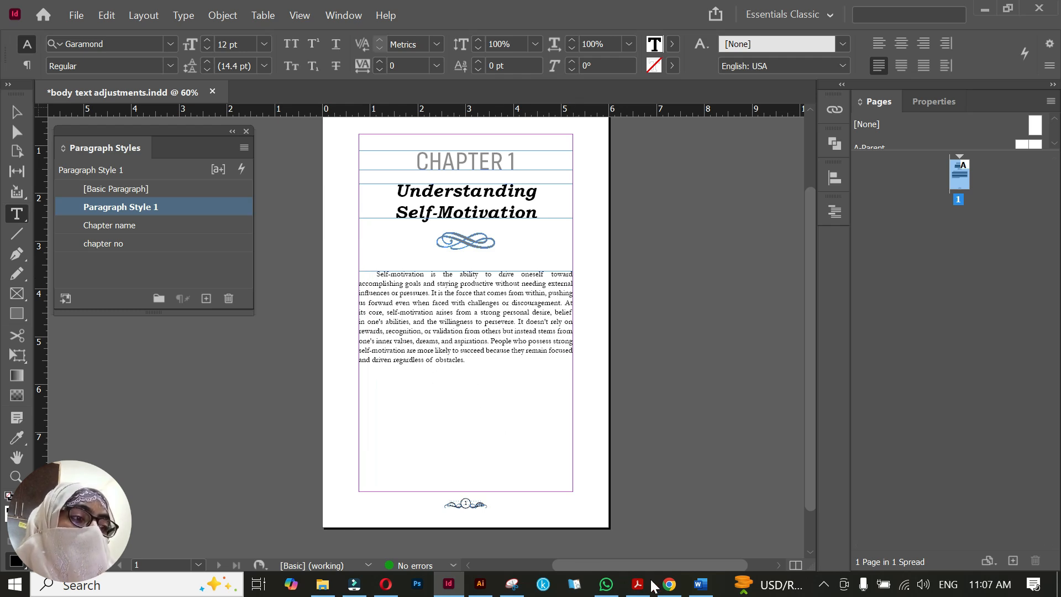
pyautogui.click(701, 584)
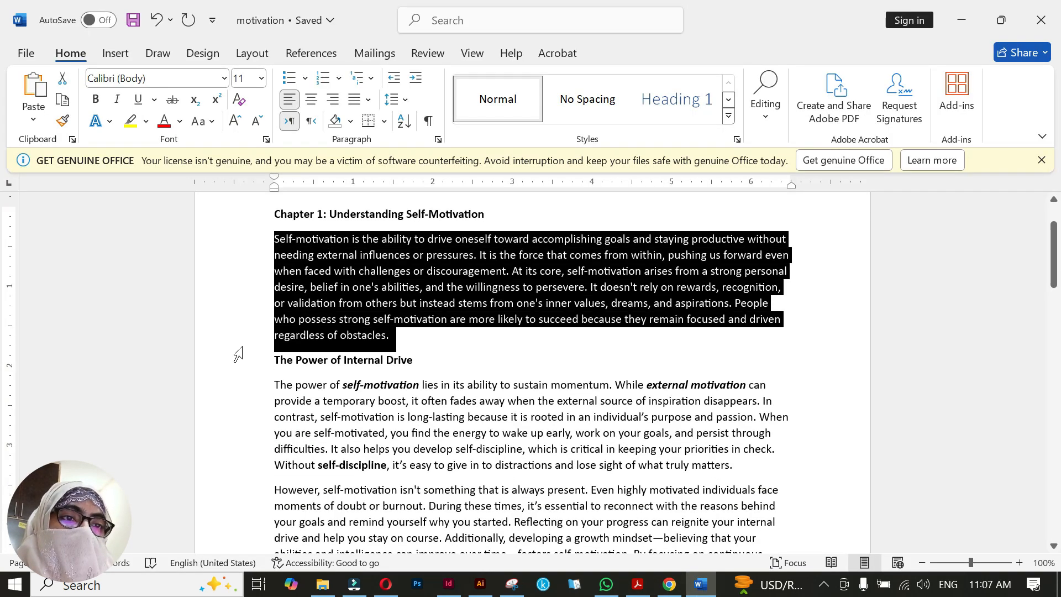
pyautogui.scroll(-3, 241, 351)
pyautogui.click(273, 280)
pyautogui.moveTo(273, 281); pyautogui.dragTo(680, 496)
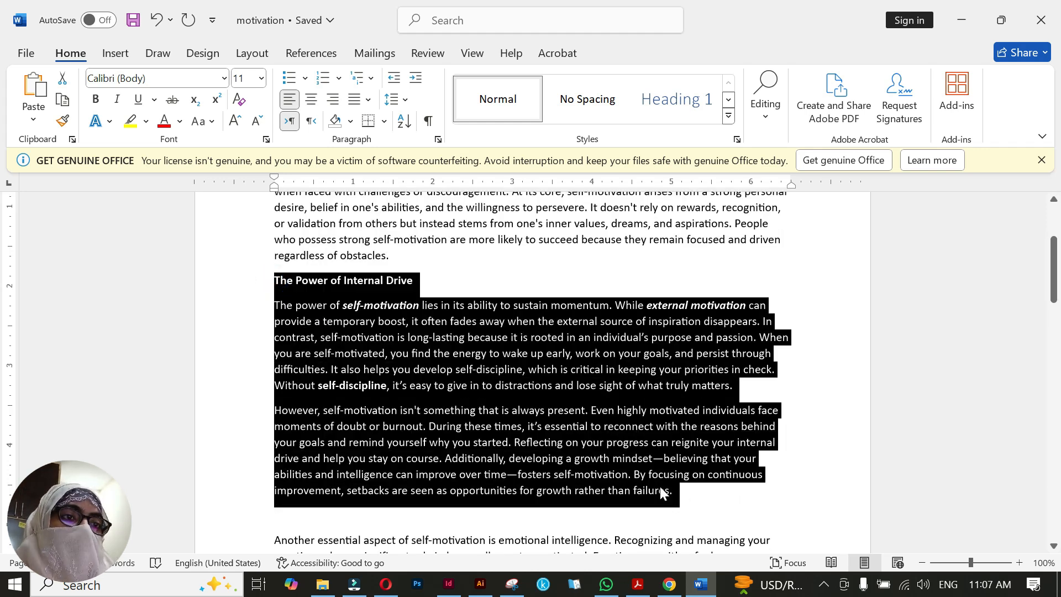
pyautogui.hotkey('alt', 'Tab')
pyautogui.hotkey('ctrl', 'v')
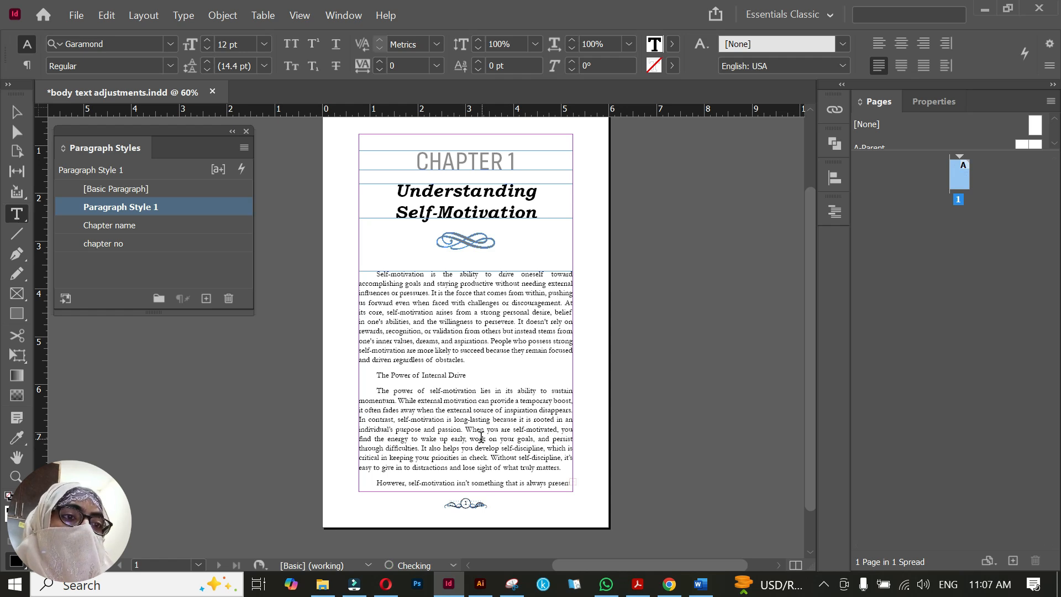
pyautogui.scroll(-2, 468, 375)
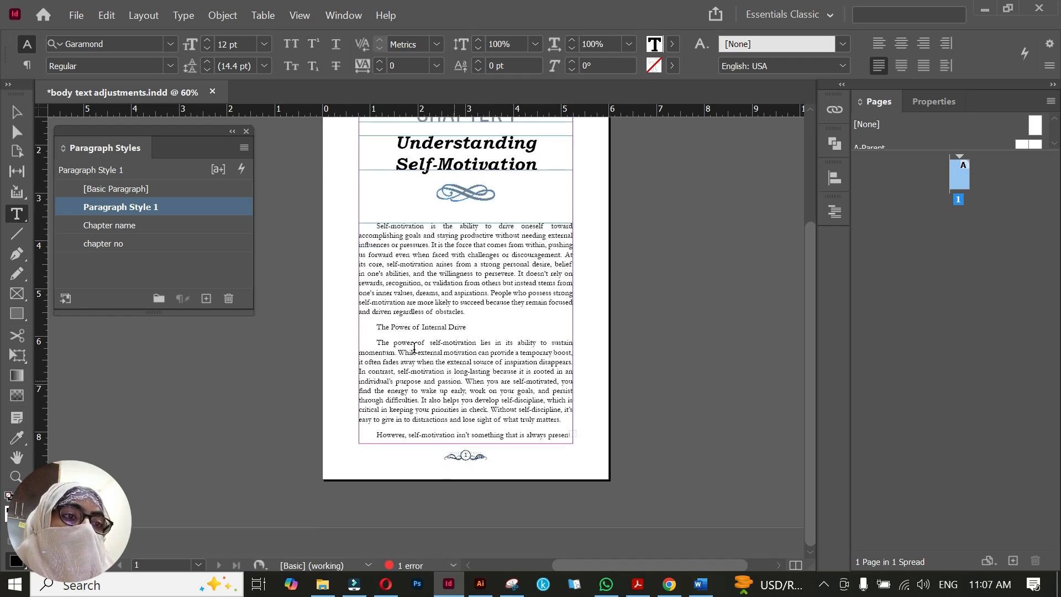
pyautogui.tripleClick(384, 327)
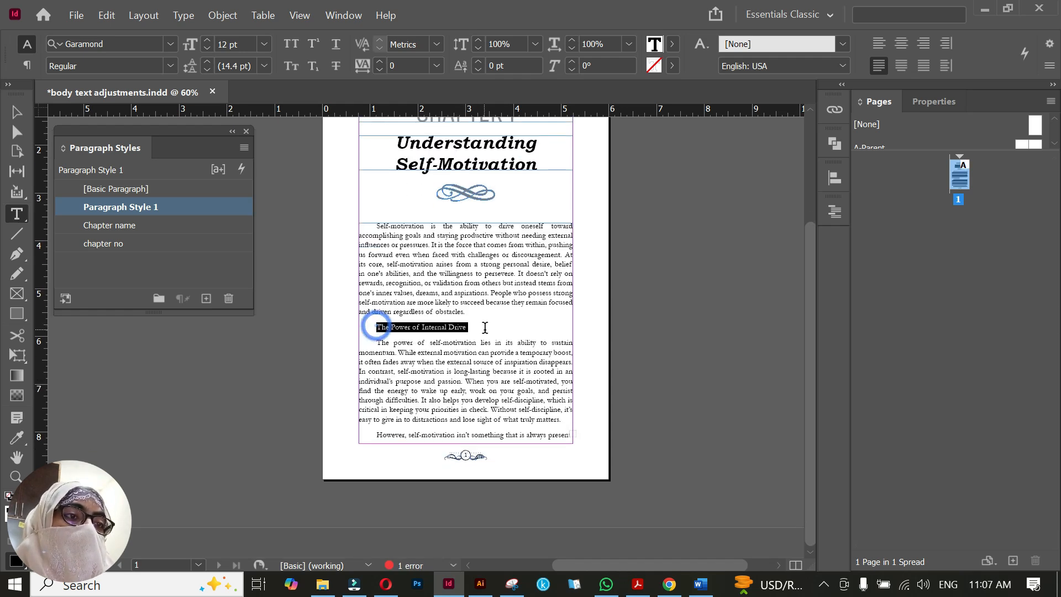
pyautogui.click(374, 342)
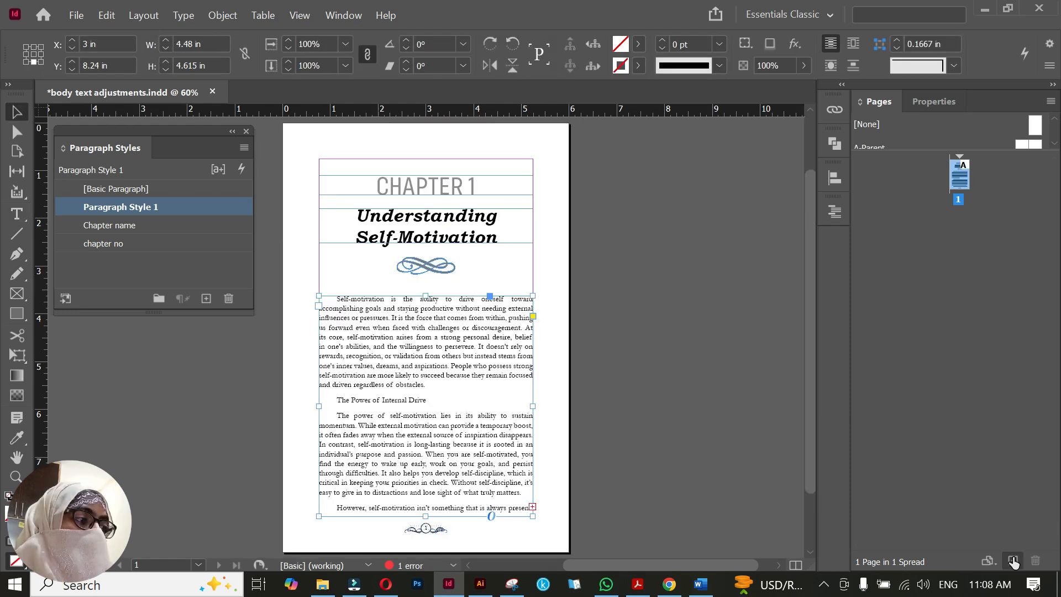
# Add two new pages and flow page 1's overset body text into a frame starting at page 2's margin corner
pyautogui.click(1013, 560)
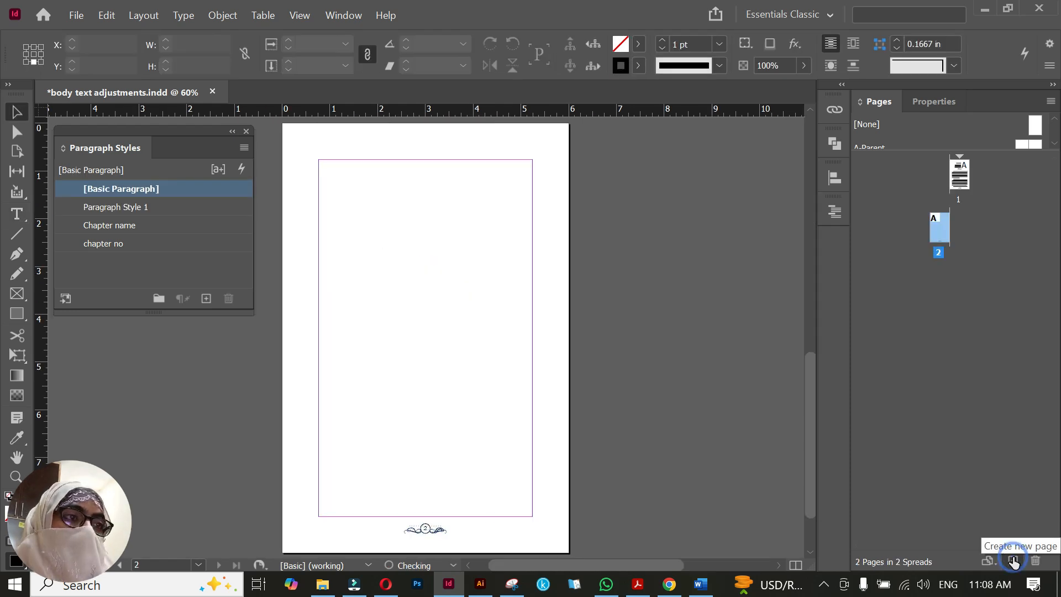
pyautogui.click(1013, 561)
pyautogui.moveTo(428, 226); pyautogui.dragTo(485, 307)
pyautogui.scroll(6, 485, 307)
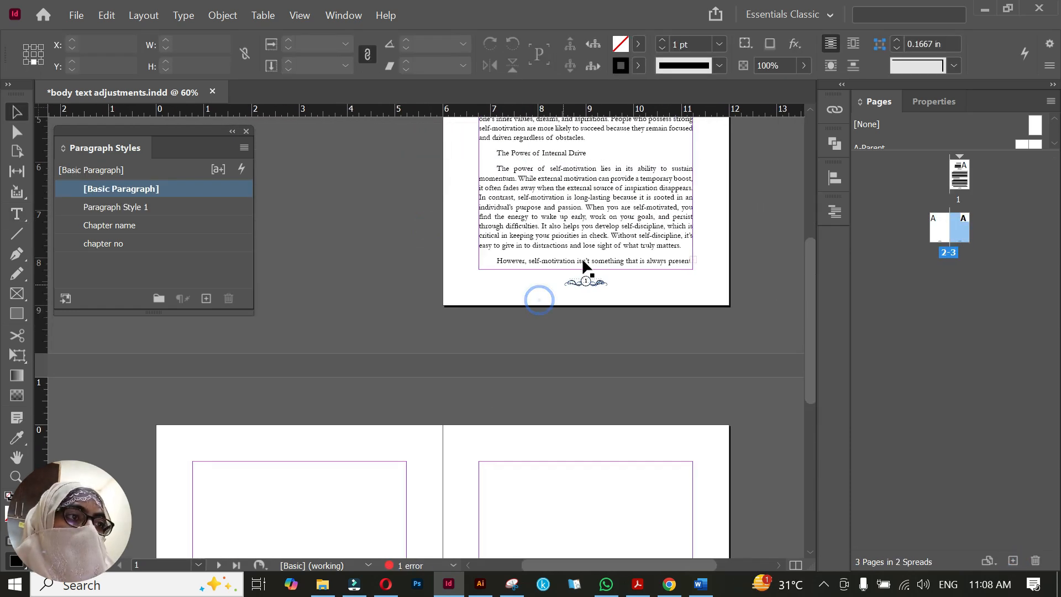
pyautogui.click(688, 265)
pyautogui.click(692, 259)
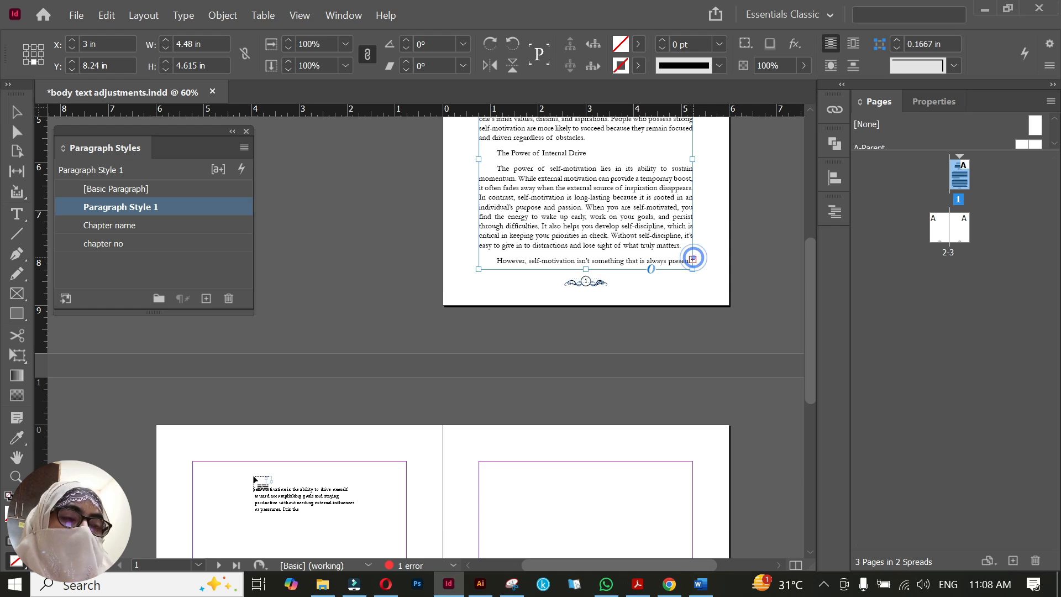
pyautogui.click(191, 460)
# Shorten page 1's body text frame to a height of about 4.335 in so its last paragraph starts on page 2
pyautogui.scroll(2, 547, 360)
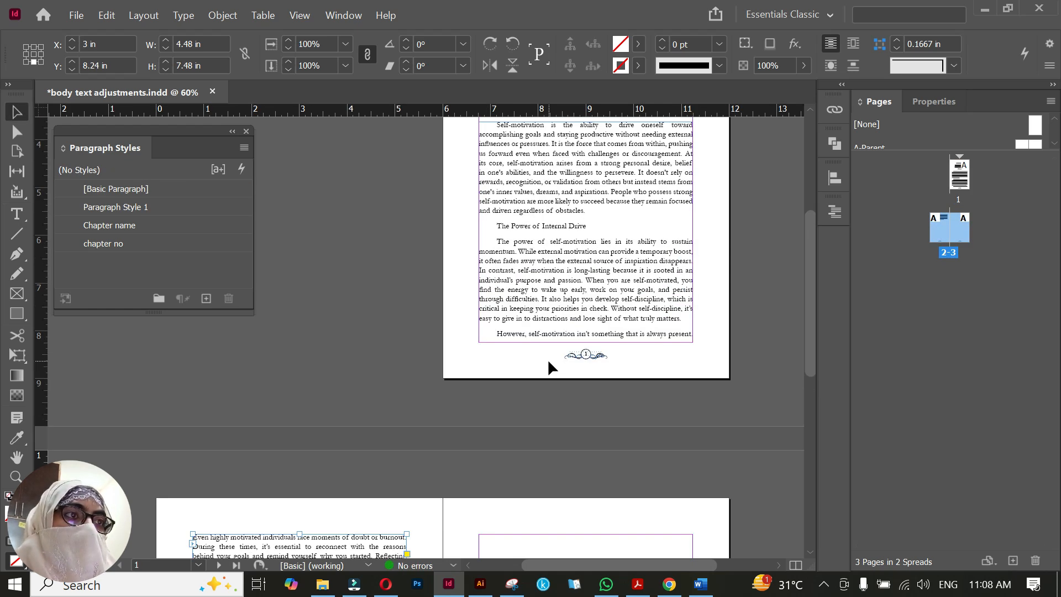
pyautogui.hscroll(1, 603, 312)
pyautogui.click(611, 312)
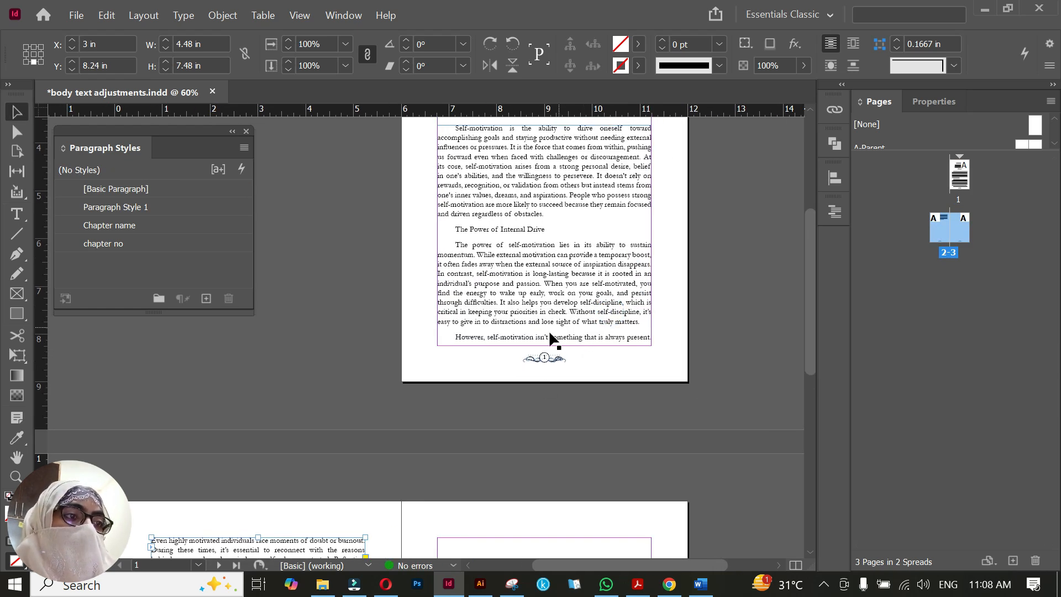
pyautogui.click(546, 338)
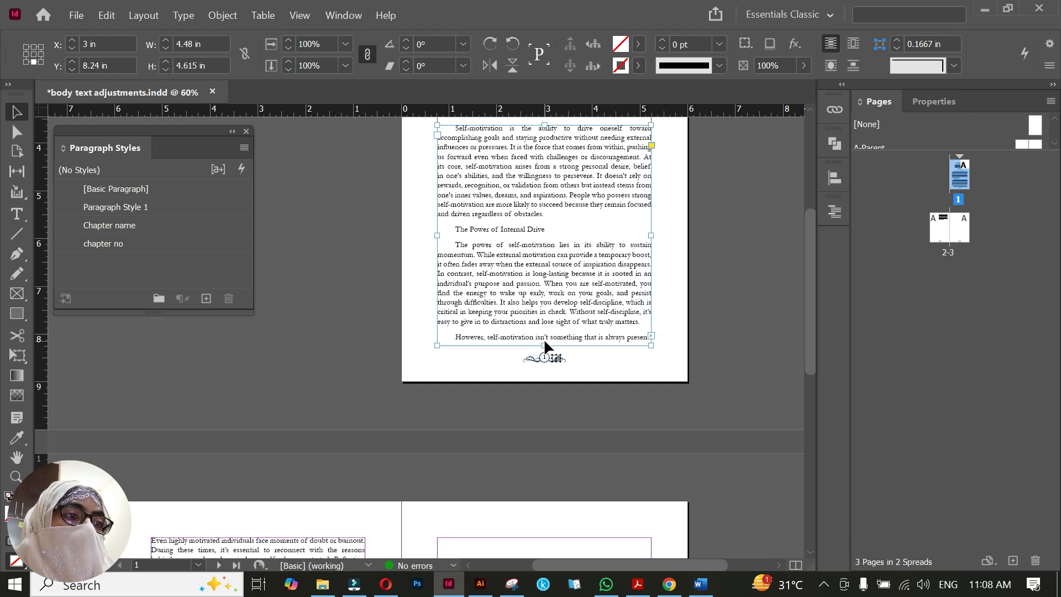
pyautogui.moveTo(545, 346); pyautogui.dragTo(544, 332)
pyautogui.scroll(-5, 378, 442)
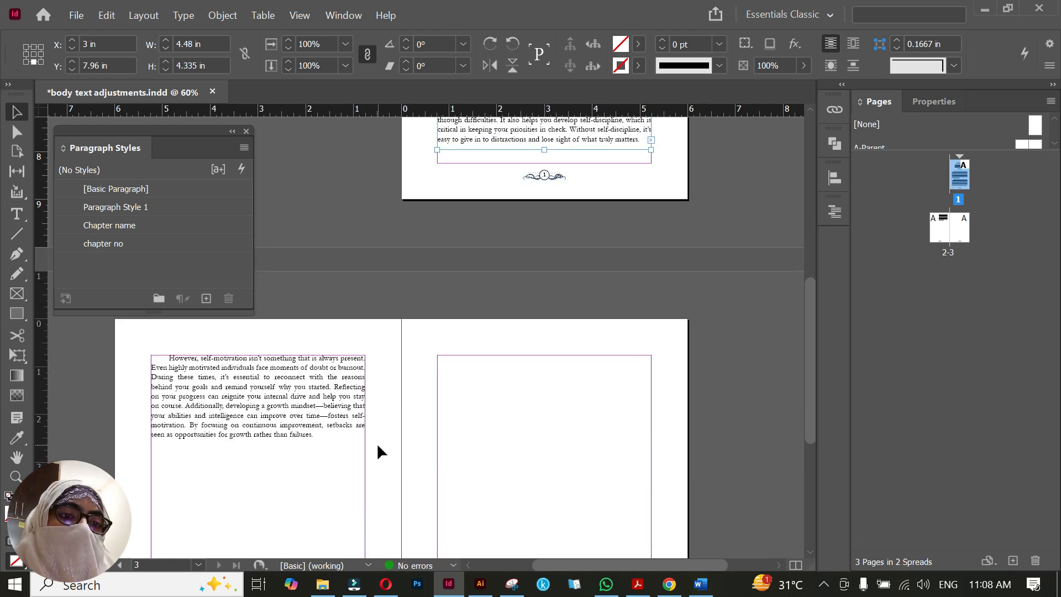
pyautogui.scroll(1, 197, 417)
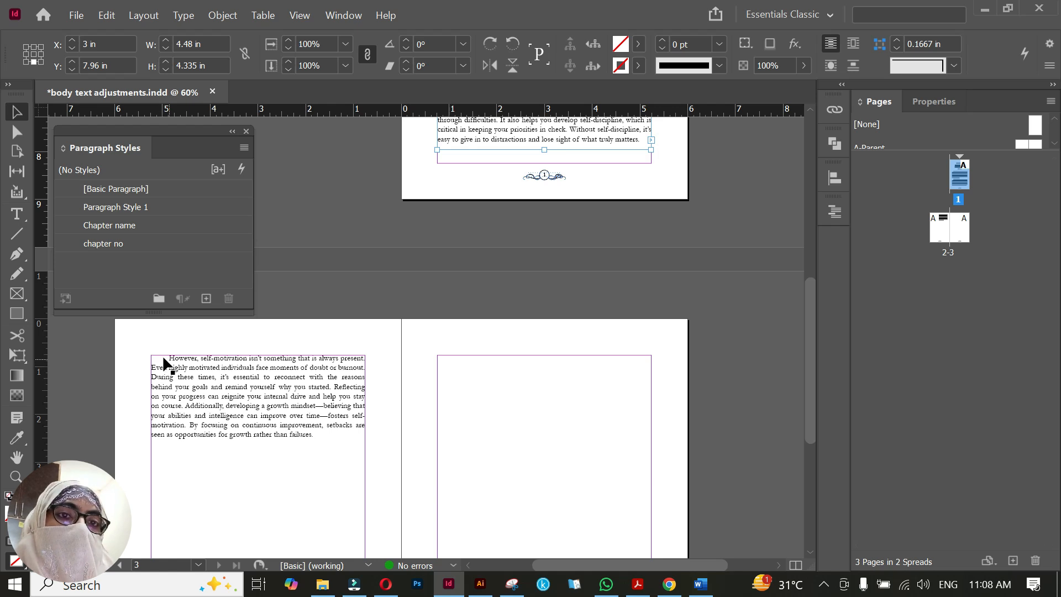
pyautogui.scroll(3, 520, 378)
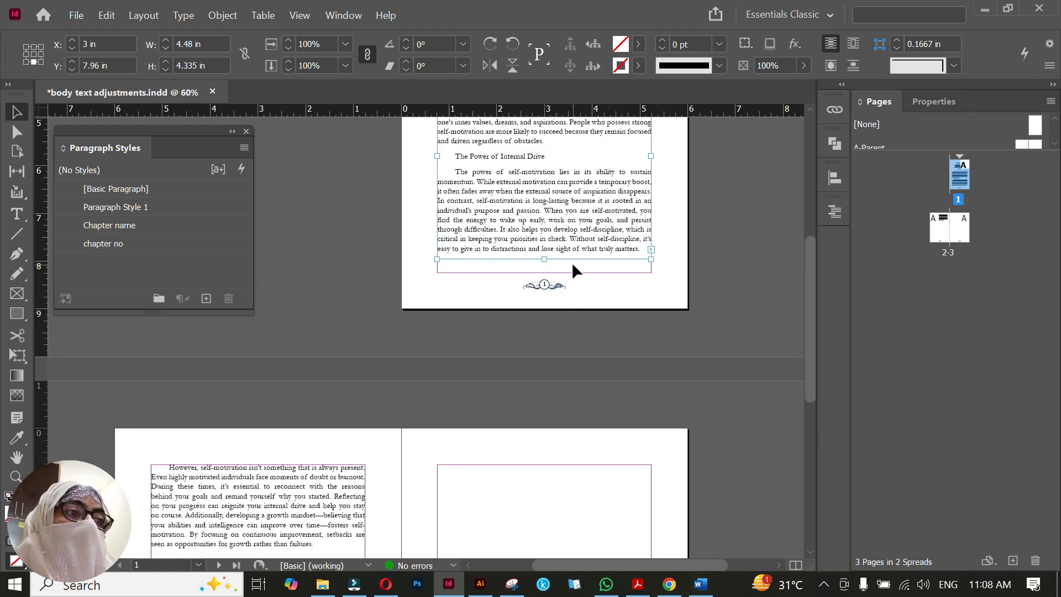
pyautogui.scroll(2, 571, 262)
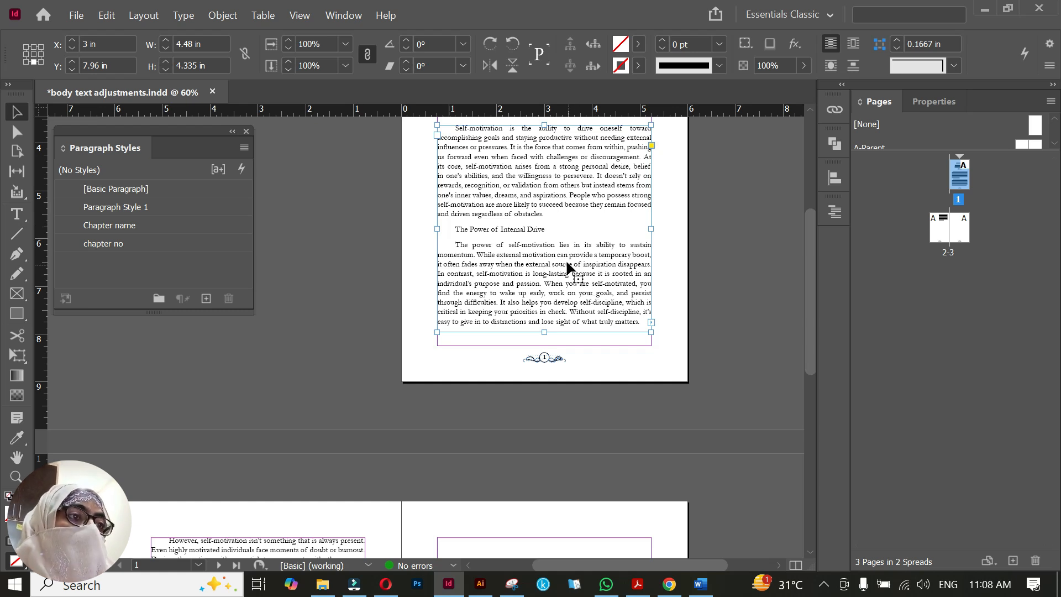
# Rename the paragraph style "Paragraph Style 1" as "body text"
pyautogui.tripleClick(517, 230)
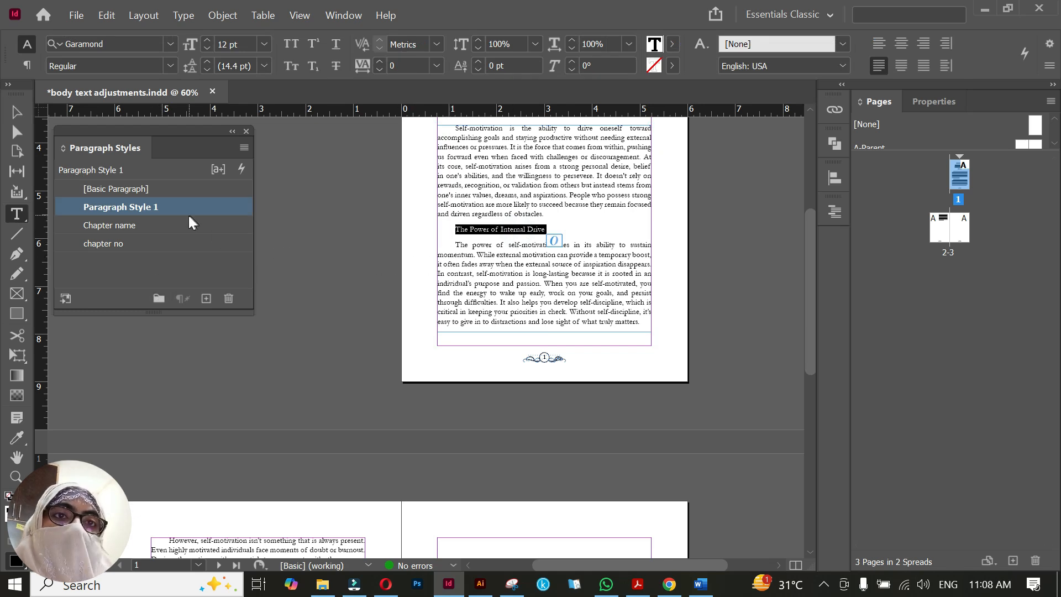
pyautogui.press('Escape')
pyautogui.doubleClick(155, 205)
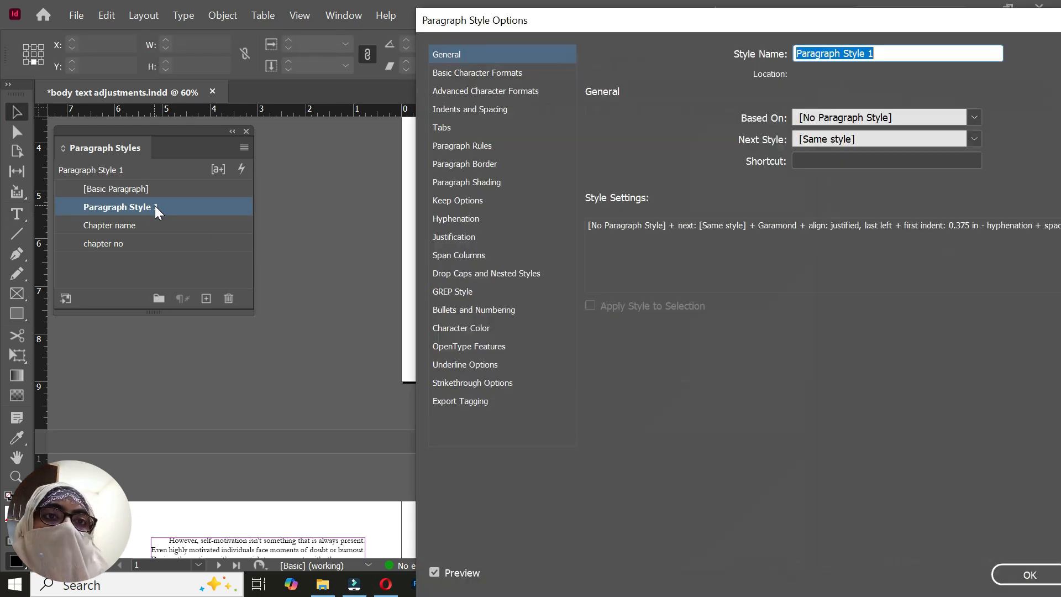
pyautogui.write('body text')
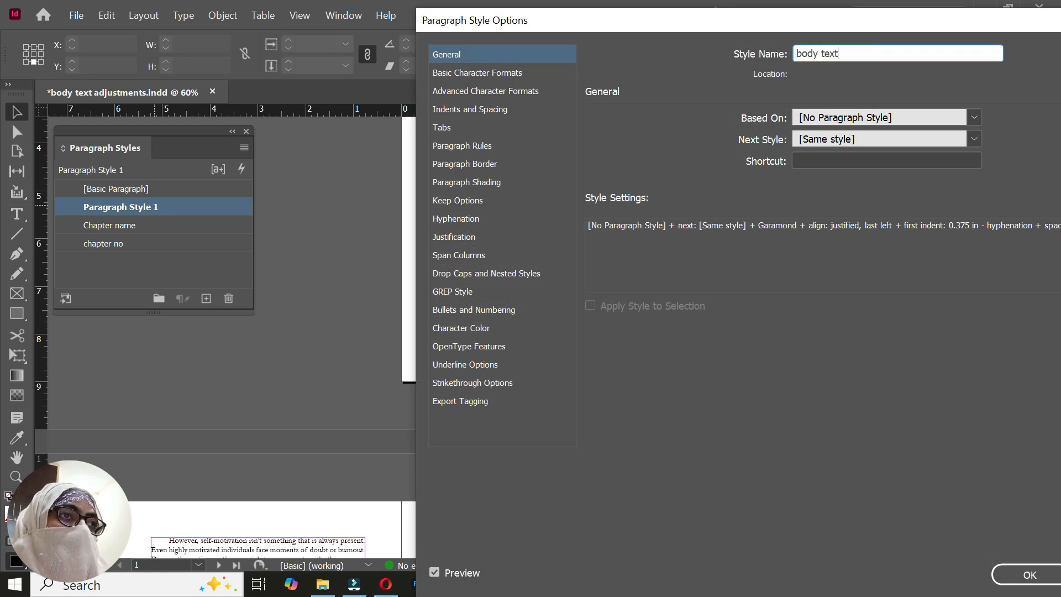
pyautogui.press('Return')
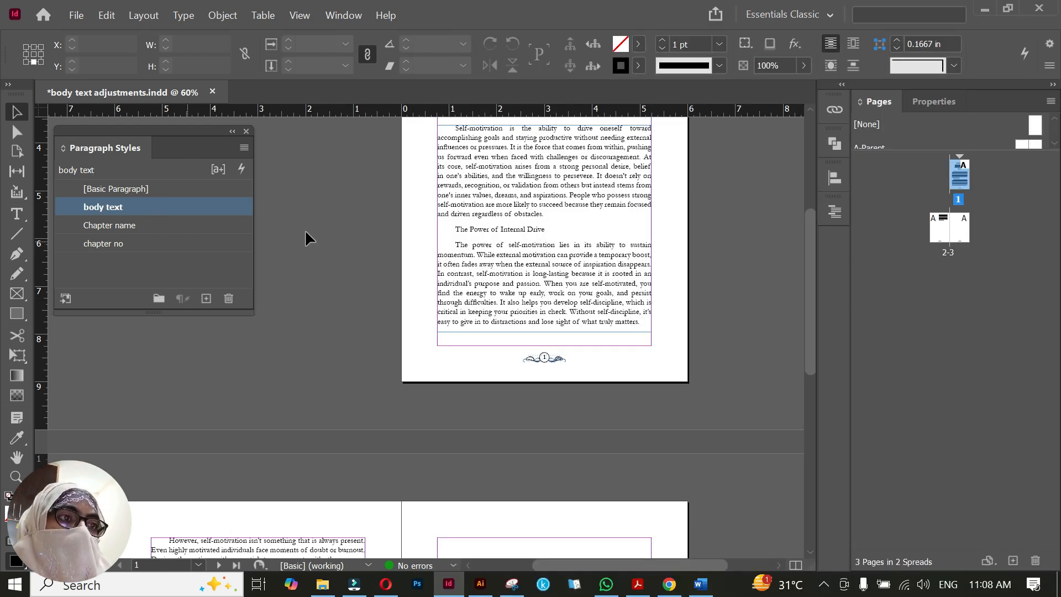
# Format the subheading "The Power of Internal Drive" in Config Condensed Bold at 16 pt
pyautogui.tripleClick(521, 229)
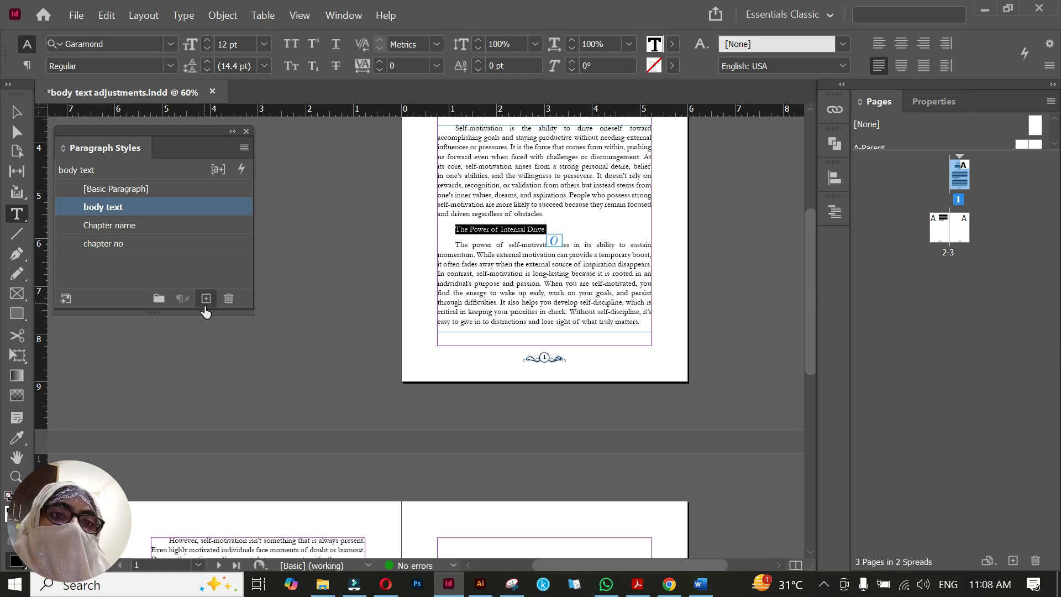
pyautogui.click(170, 67)
pyautogui.click(135, 117)
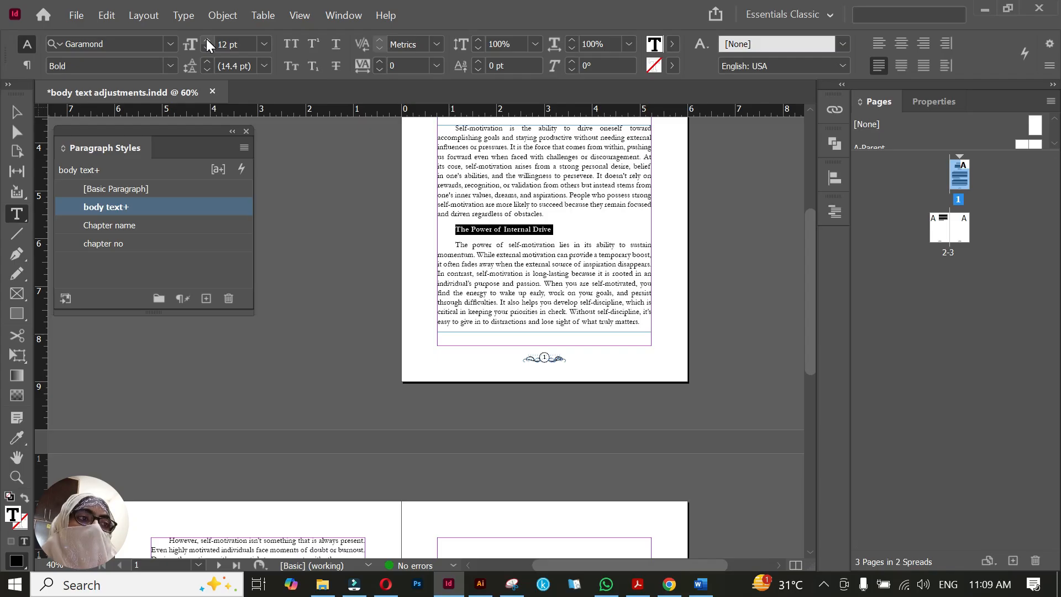
pyautogui.click(207, 40)
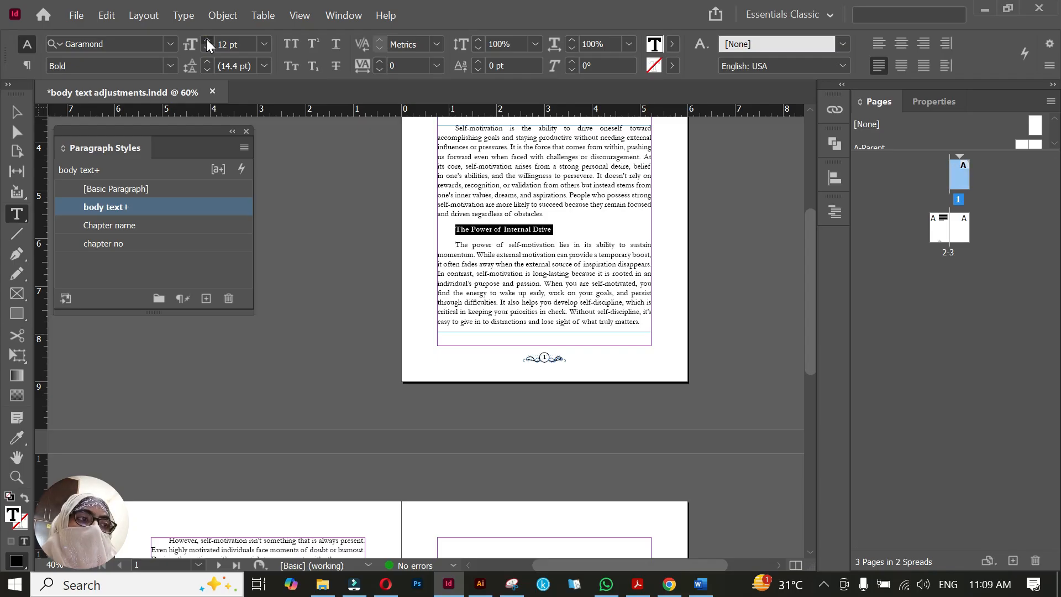
pyautogui.click(207, 40)
pyautogui.click(206, 40)
pyautogui.click(206, 40)
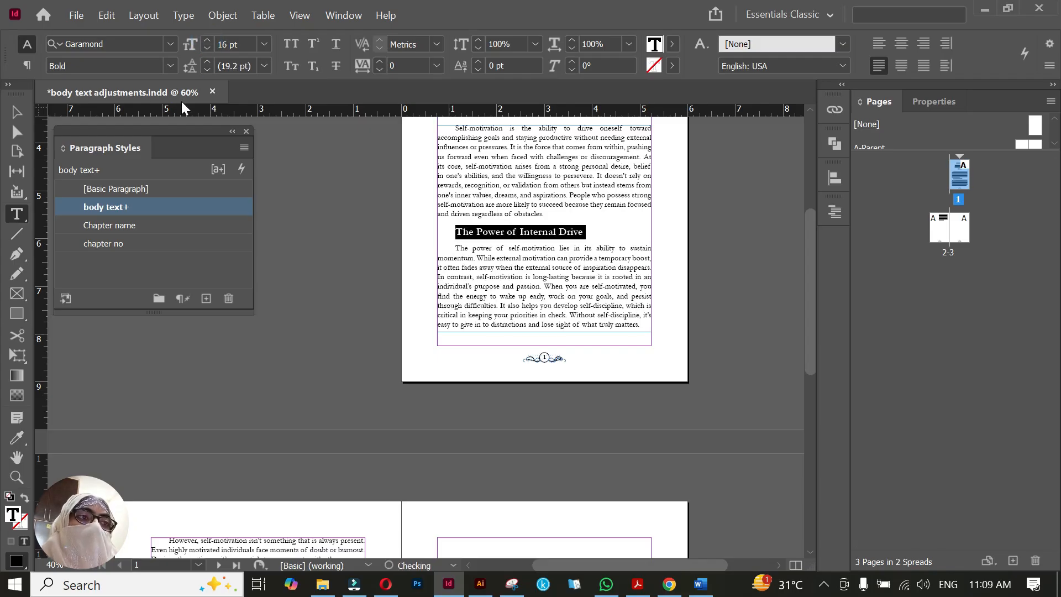
pyautogui.click(144, 48)
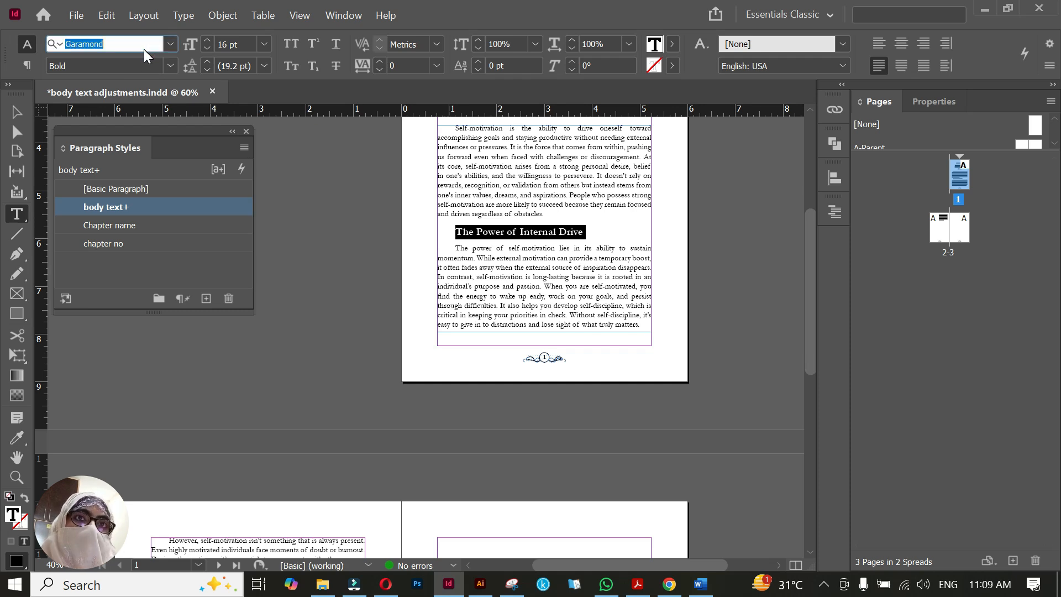
pyautogui.write('Config Condensed')
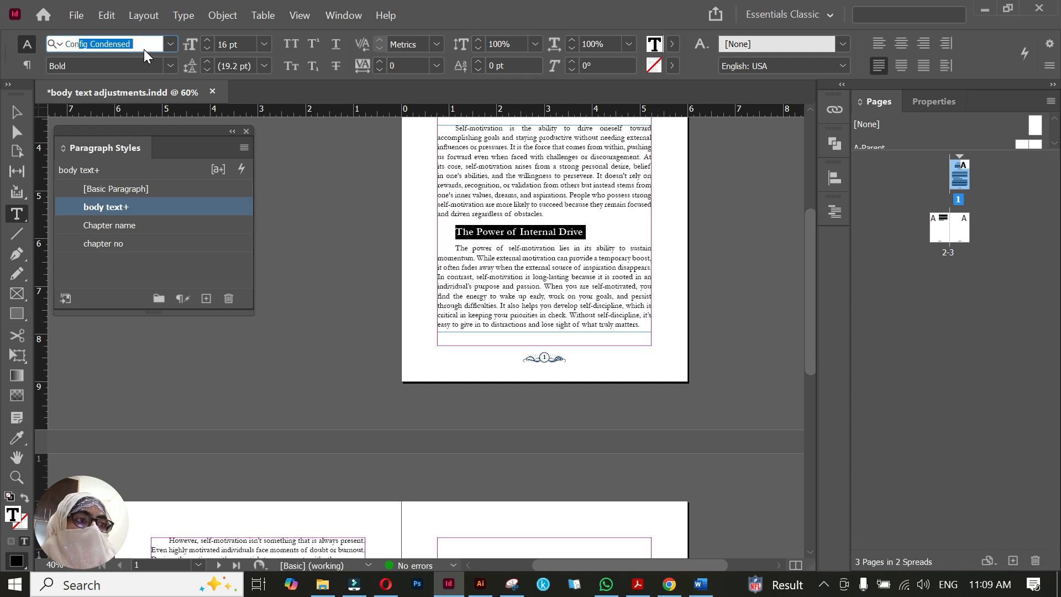
pyautogui.press('Return')
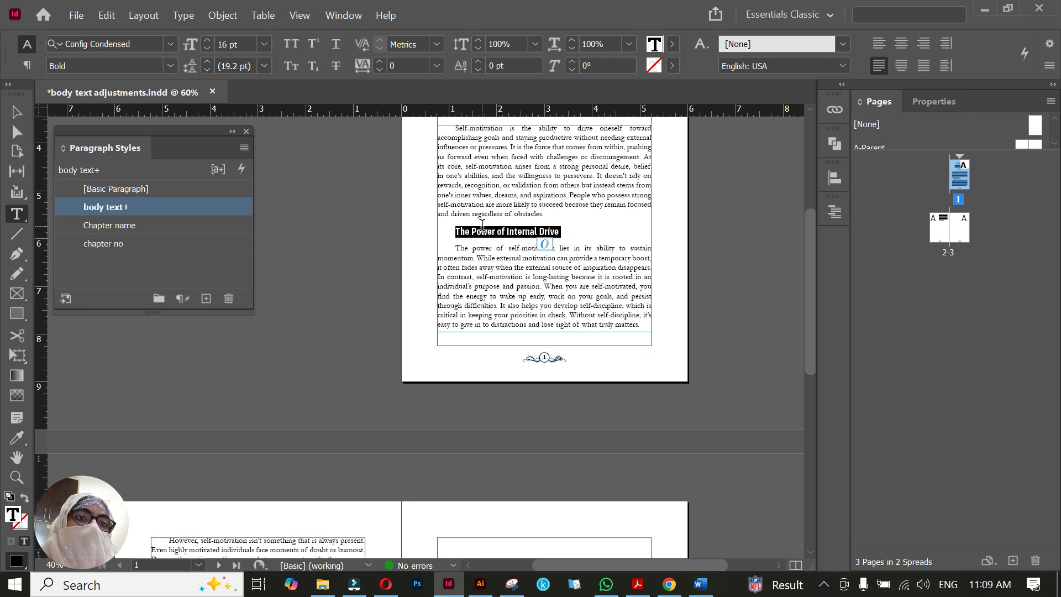
# Create a paragraph style from the formatted subheading "The Power of Internal Drive" and name it "Sub headings"
pyautogui.tripleClick(482, 233)
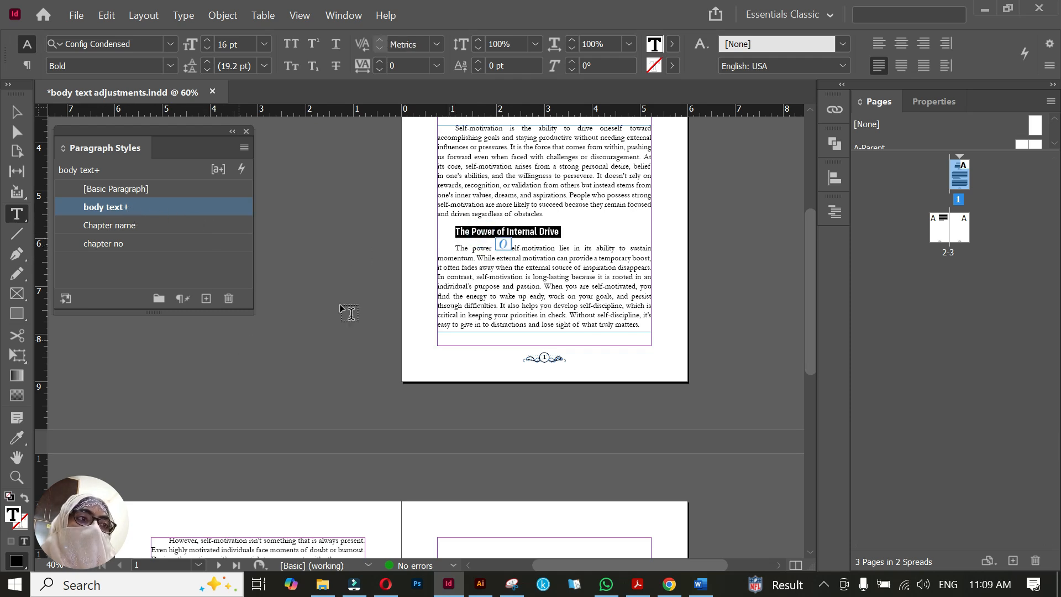
pyautogui.click(206, 299)
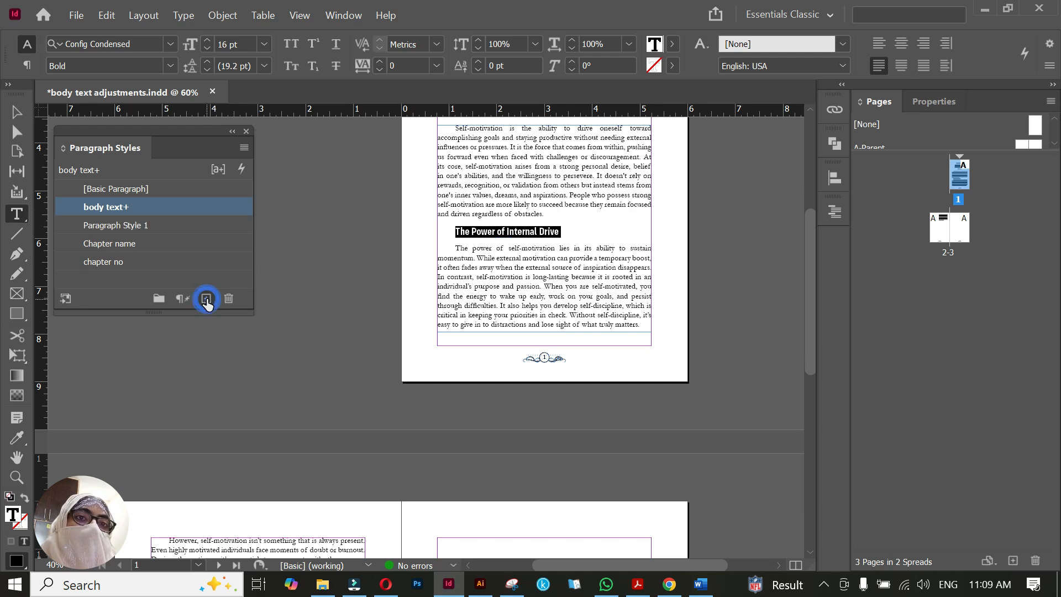
pyautogui.doubleClick(155, 225)
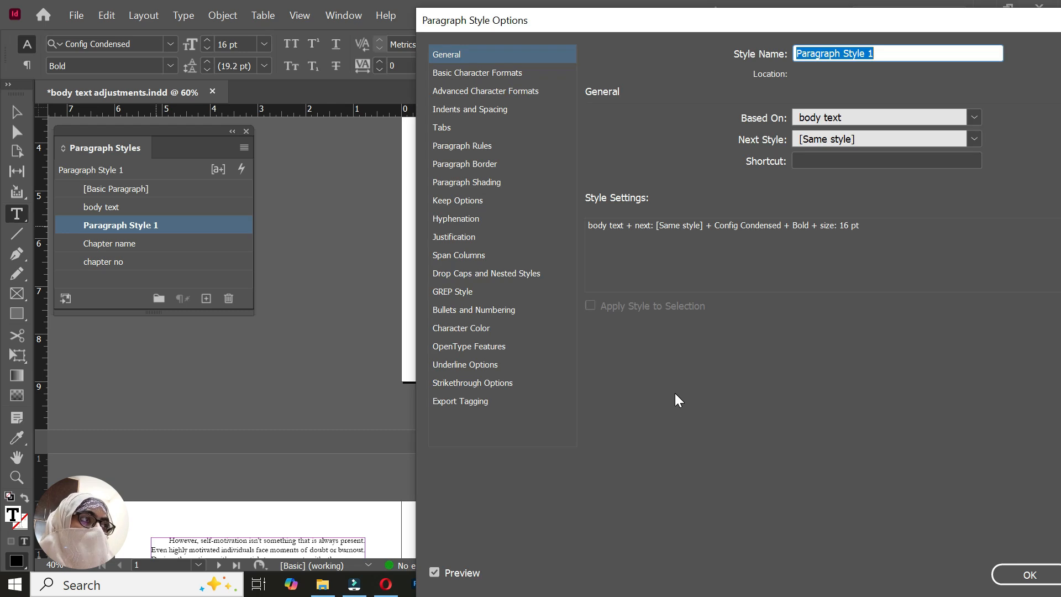
pyautogui.write('Sub headings')
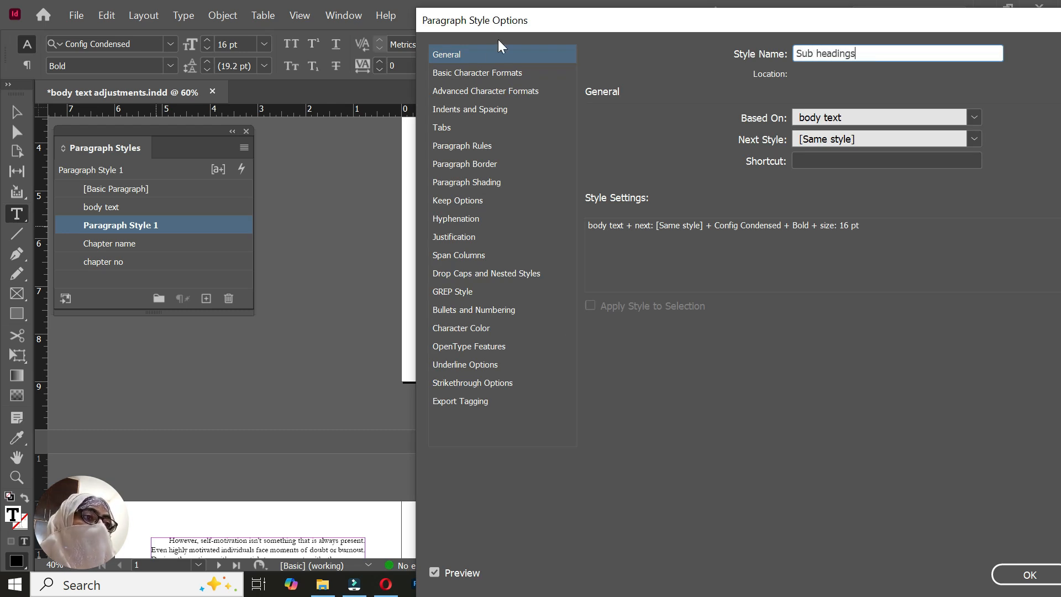
pyautogui.moveTo(536, 24); pyautogui.dragTo(761, 44)
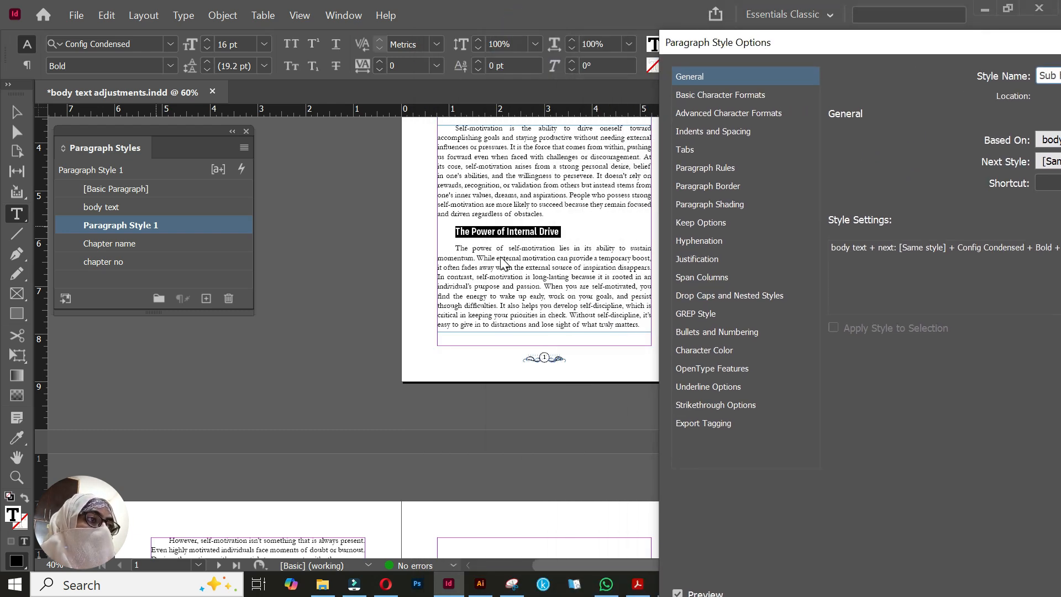
# Set the Sub headings style's first line indent to 0 in and save the style
pyautogui.click(727, 132)
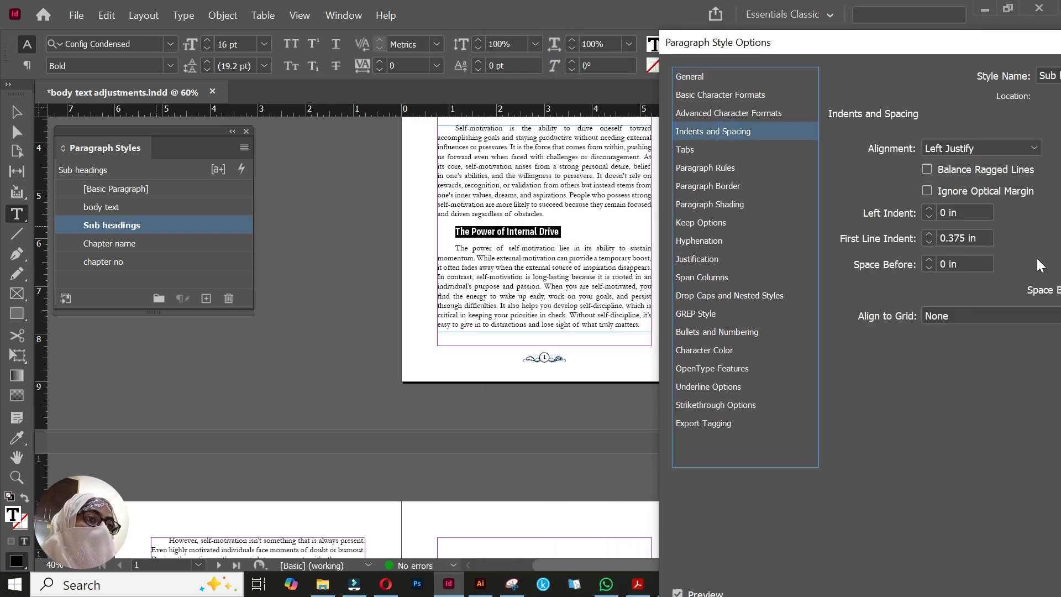
pyautogui.click(930, 243)
pyautogui.click(930, 243)
pyautogui.click(930, 243)
pyautogui.click(929, 243)
pyautogui.click(930, 243)
pyautogui.click(930, 243)
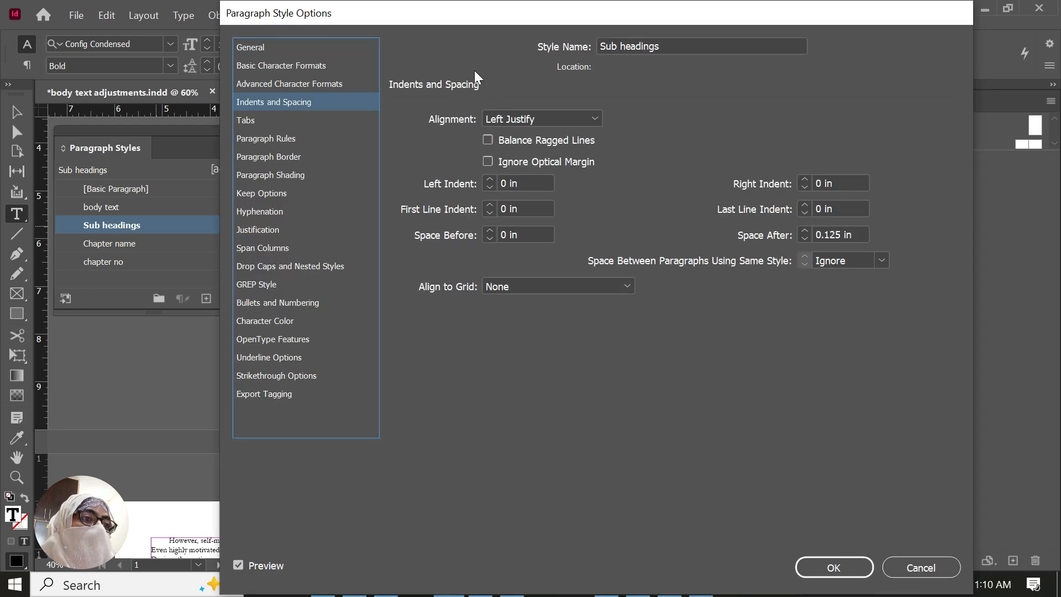
pyautogui.moveTo(437, 17); pyautogui.dragTo(810, 29)
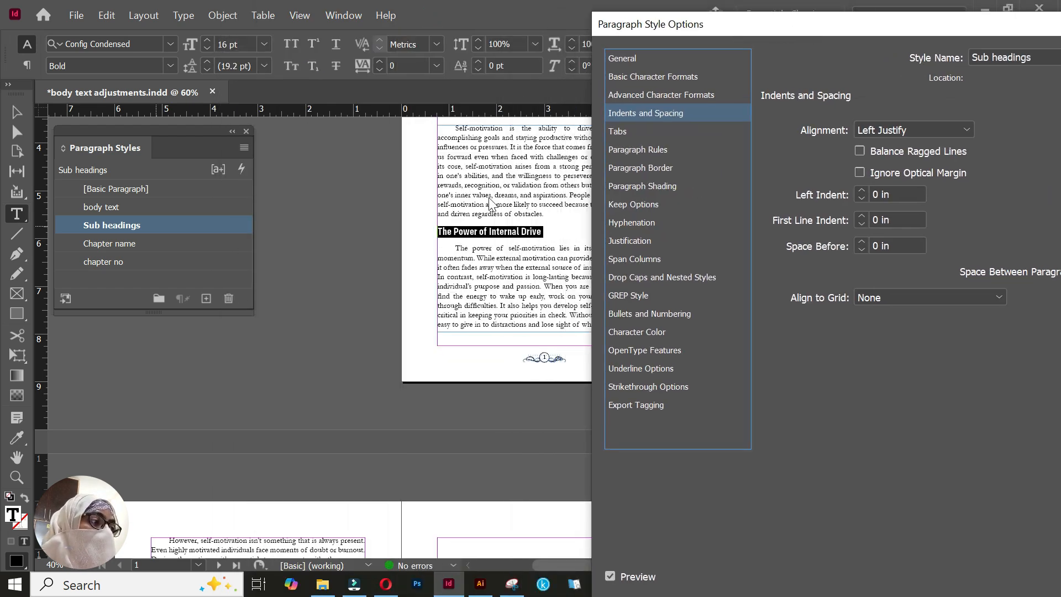
pyautogui.moveTo(827, 26); pyautogui.dragTo(671, 19)
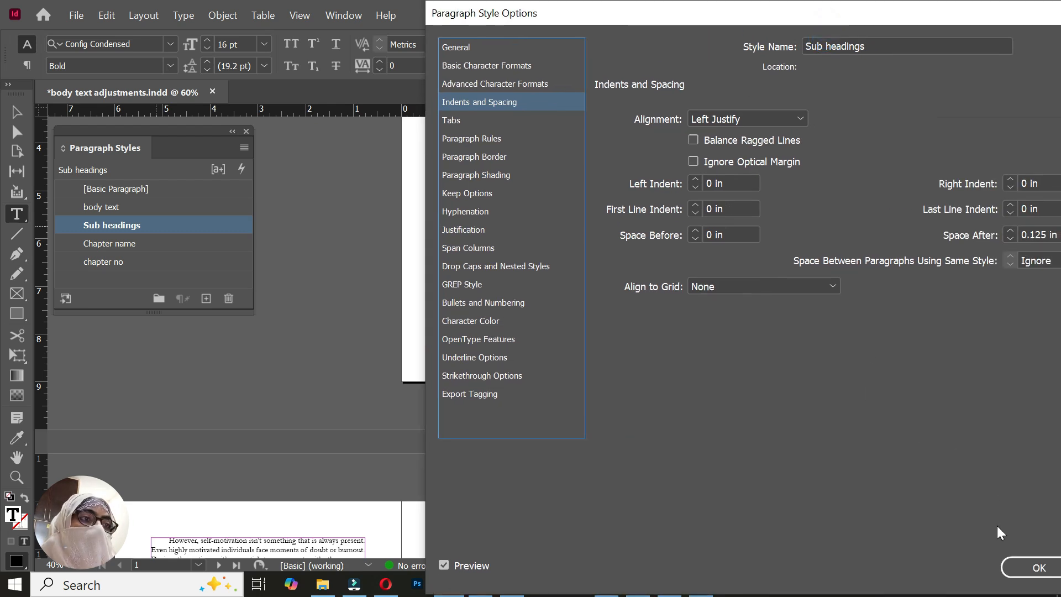
pyautogui.click(1029, 572)
pyautogui.click(473, 235)
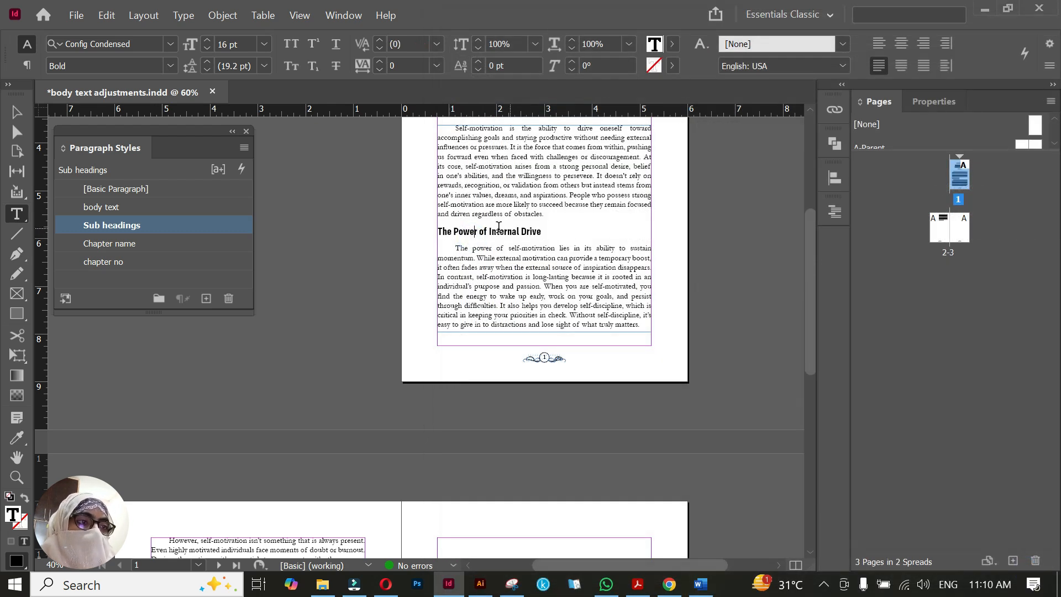
# Copy the "Another essential aspect" and "Furthermore" paragraphs from the Word document and paste them below page 2's body text in InDesign
pyautogui.scroll(-5, 340, 413)
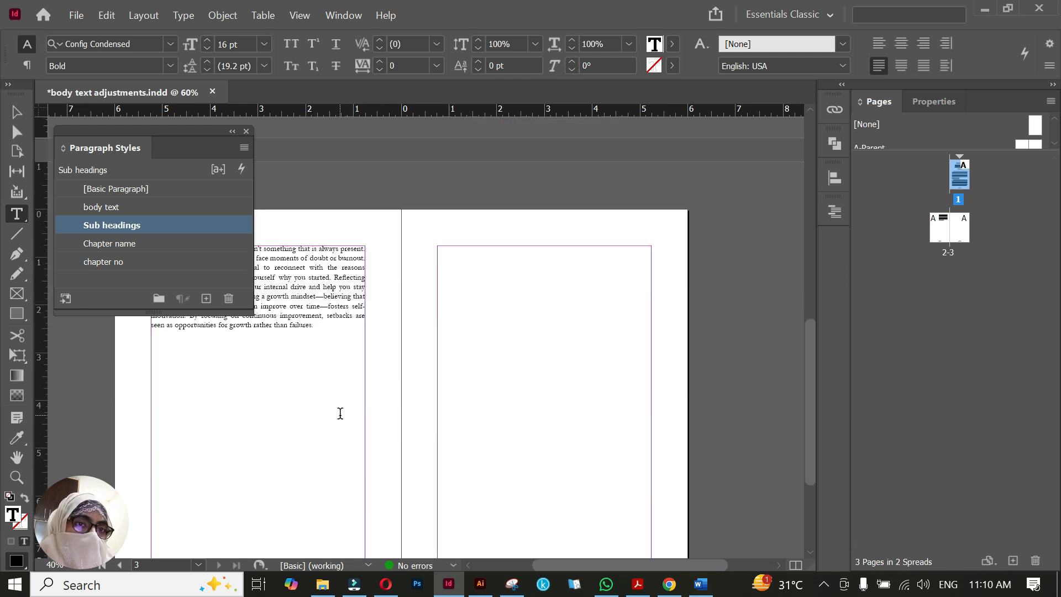
pyautogui.click(336, 333)
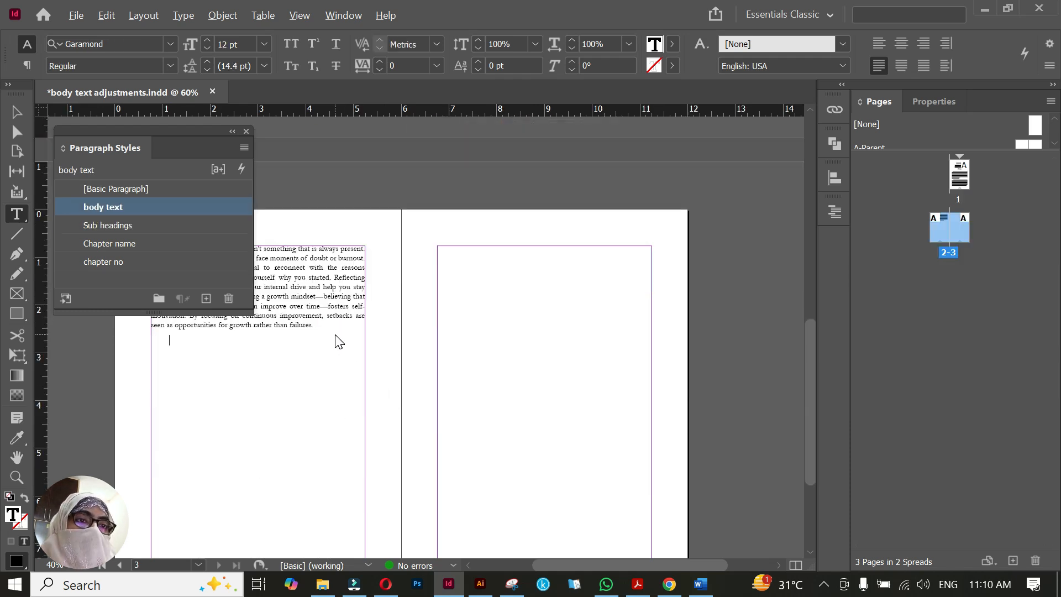
pyautogui.hotkey('alt', 'Tab')
pyautogui.scroll(-3, 532, 365)
pyautogui.moveTo(273, 341); pyautogui.dragTo(390, 451)
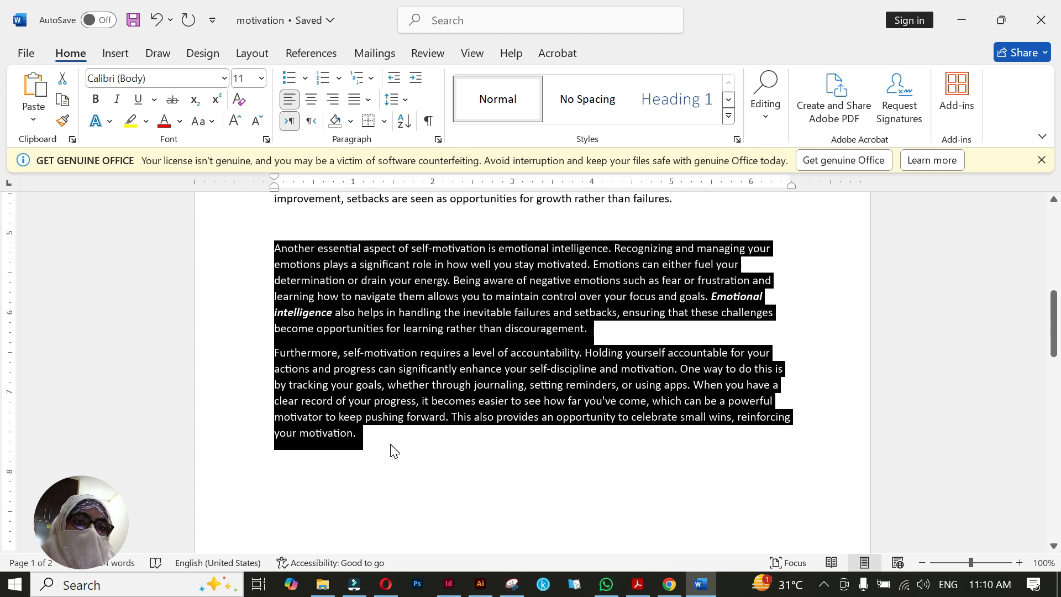
pyautogui.hotkey('ctrl', 'c')
pyautogui.hotkey('alt', 'Tab')
pyautogui.hotkey('ctrl', 'v')
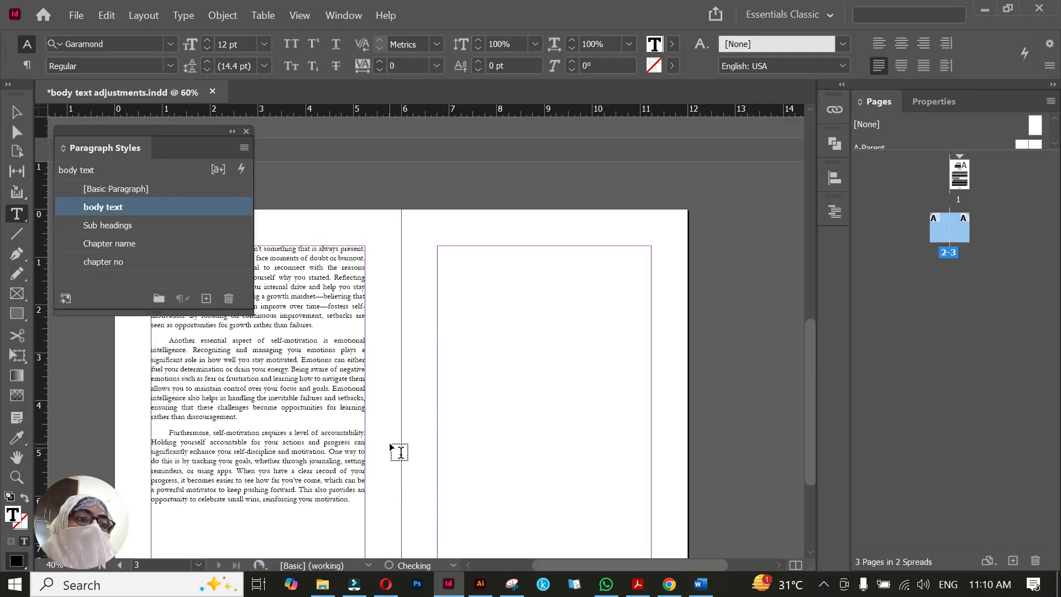
pyautogui.press('Escape')
pyautogui.click(378, 466)
pyautogui.moveTo(378, 466); pyautogui.dragTo(516, 411)
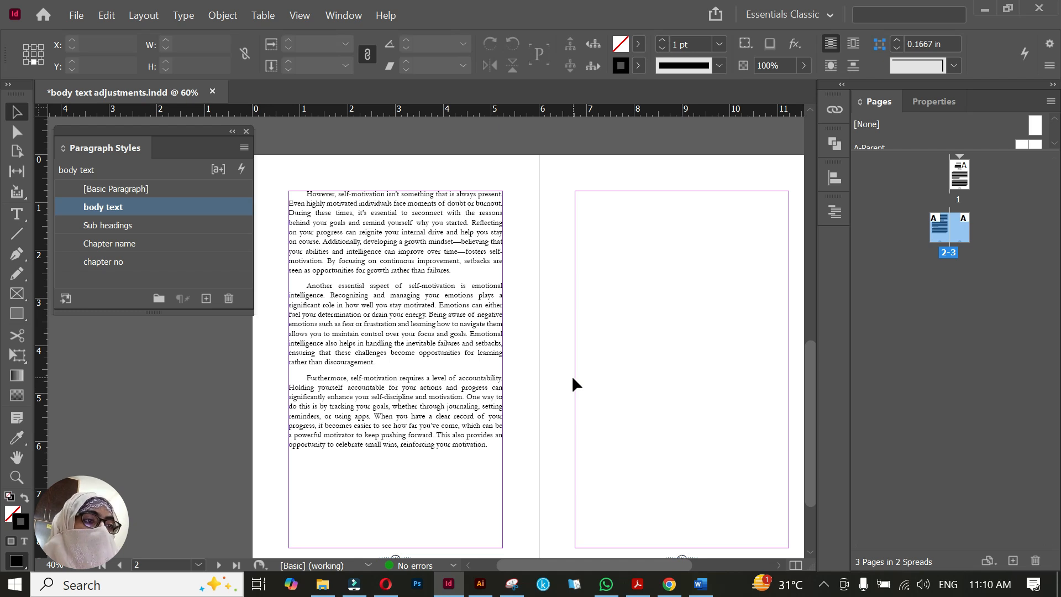
# Copy the subheading "The Power of Internal Drive" from the Word document and paste it at the end of page 2's text in InDesign
pyautogui.hotkey('alt', 'Tab')
pyautogui.scroll(6, 569, 425)
pyautogui.scroll(2, 530, 359)
pyautogui.click(267, 346)
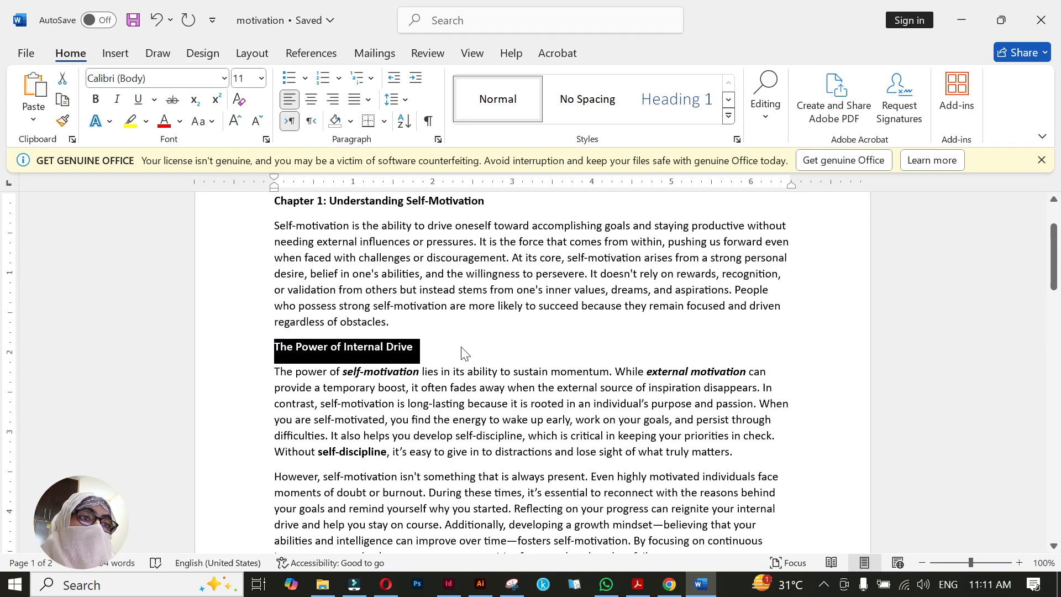
pyautogui.hotkey('alt', 'Tab')
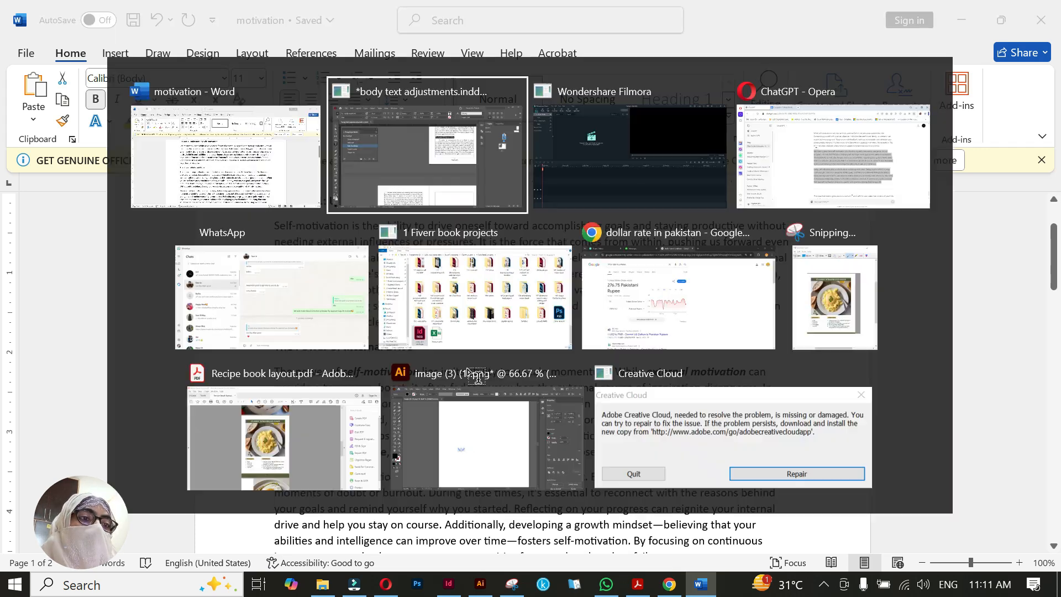
pyautogui.click(417, 428)
pyautogui.hotkey('ctrl', 'v')
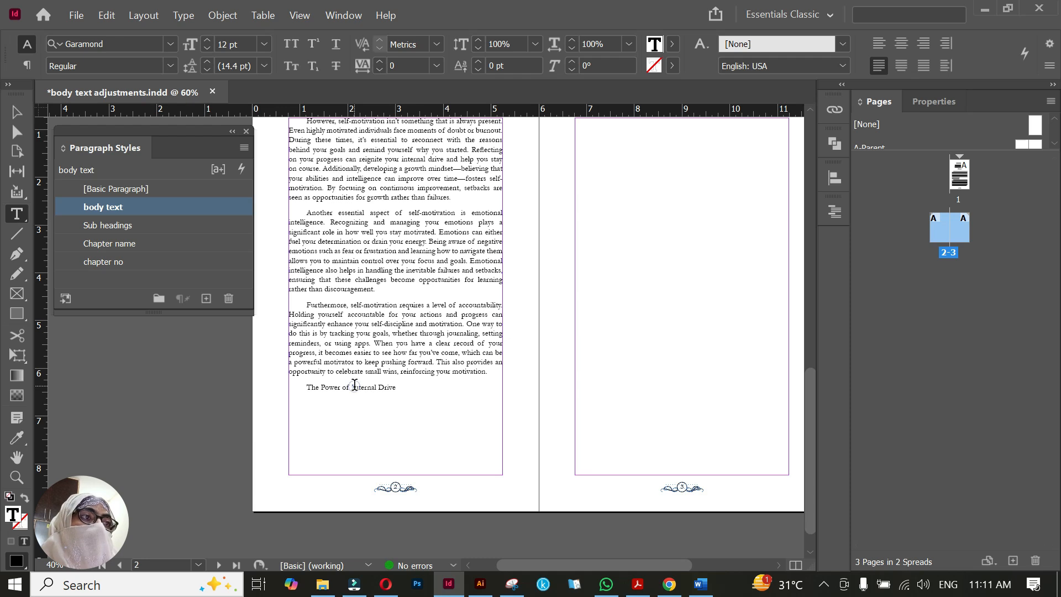
# Apply the Sub headings paragraph style to the pasted line "The Power of Internal Drive" on page 2
pyautogui.tripleClick(355, 385)
pyautogui.scroll(6, 635, 315)
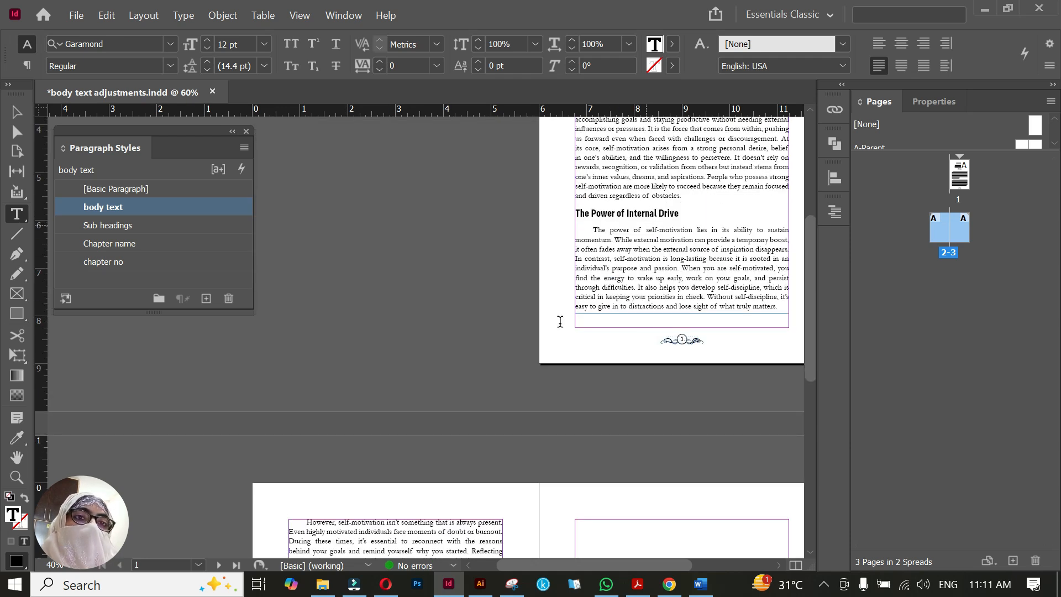
pyautogui.scroll(-6, 560, 321)
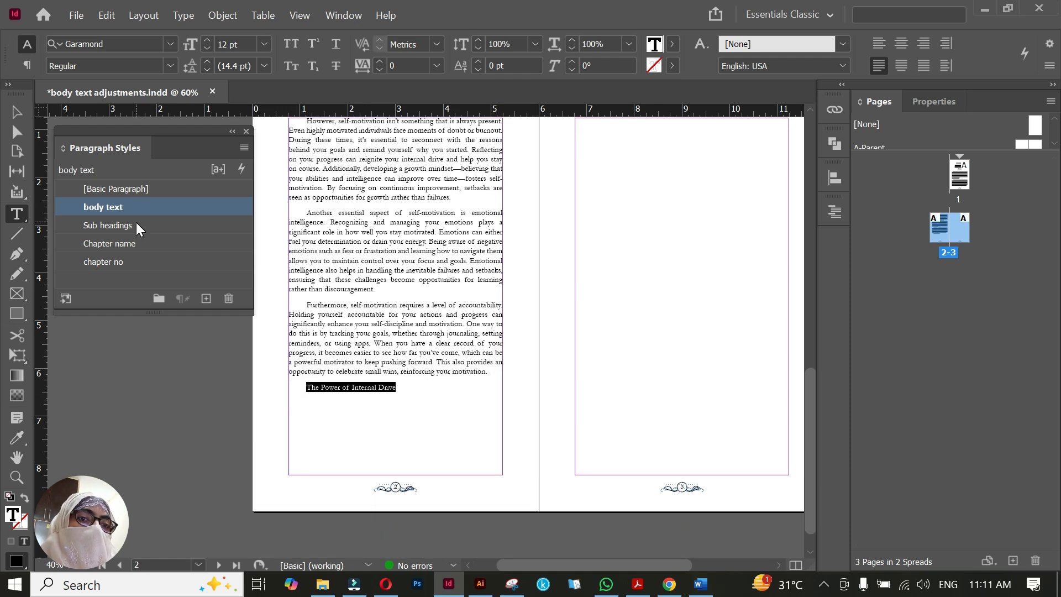
pyautogui.click(138, 225)
pyautogui.click(350, 407)
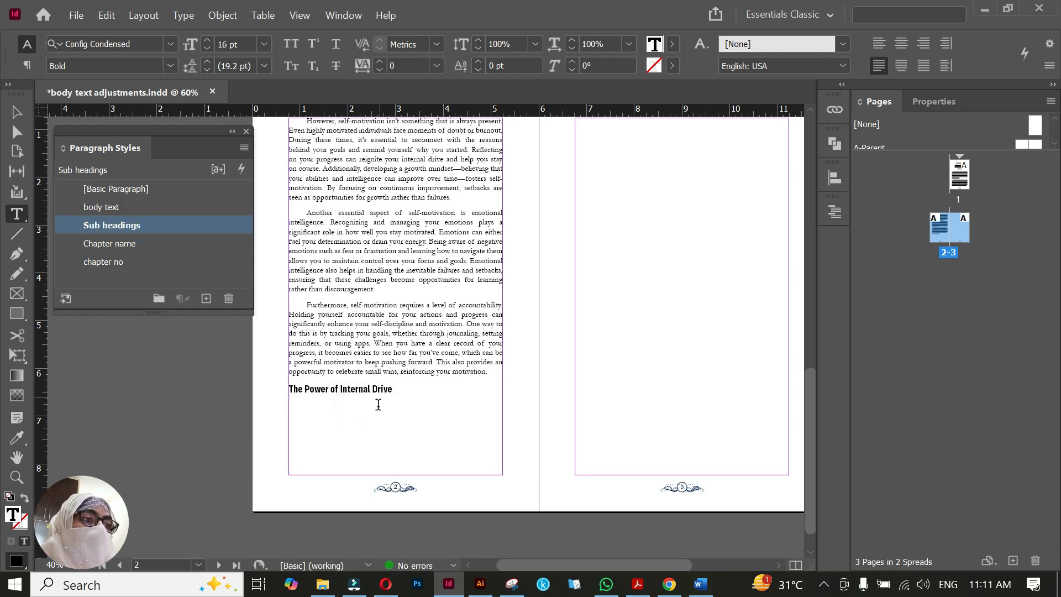
pyautogui.scroll(6, 495, 377)
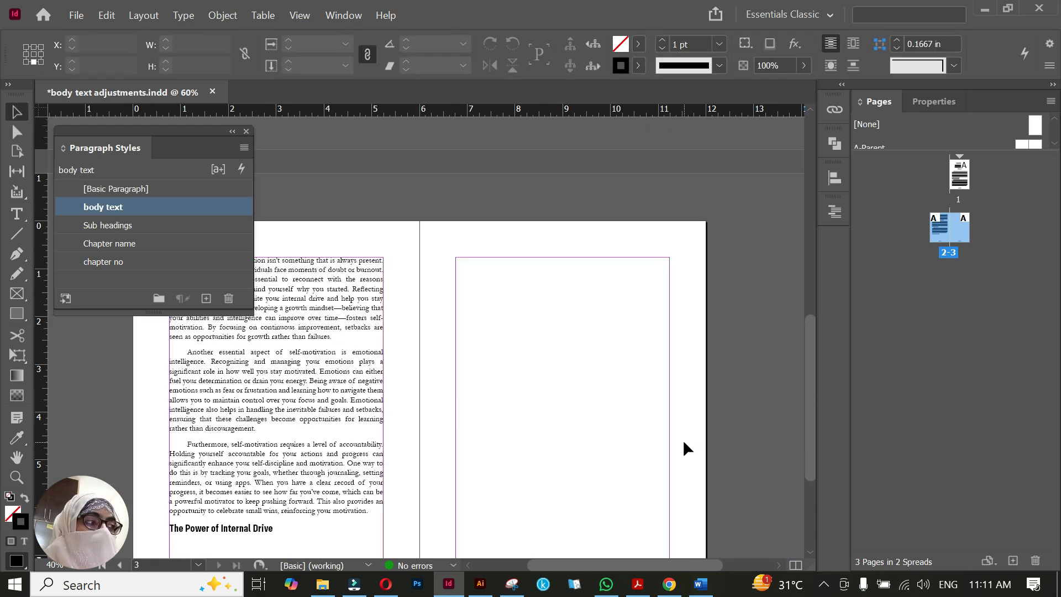
pyautogui.scroll(10, 618, 310)
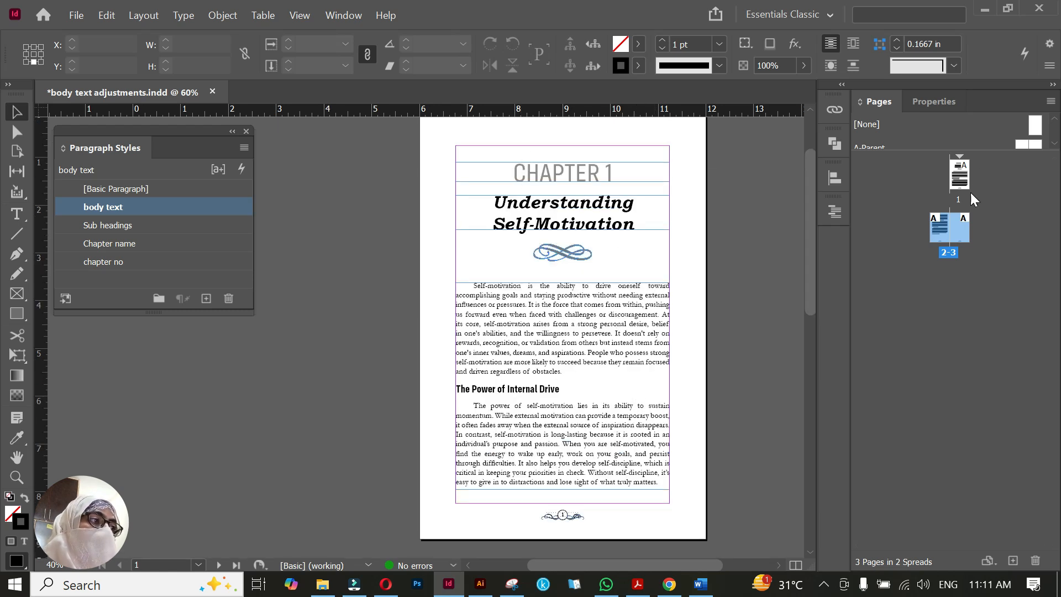
pyautogui.click(963, 175)
pyautogui.rightClick(964, 176)
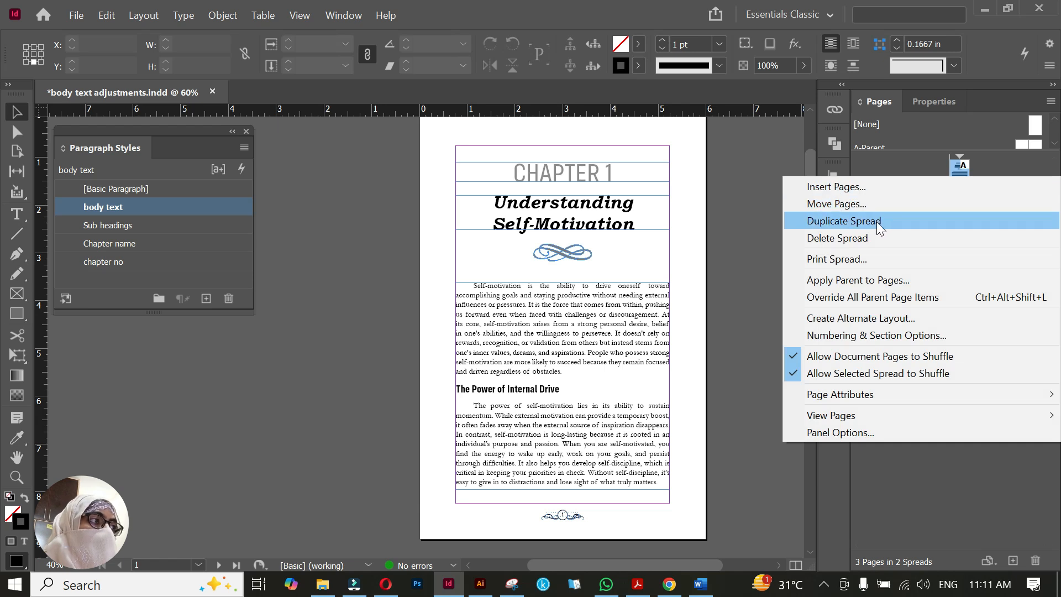
pyautogui.click(976, 167)
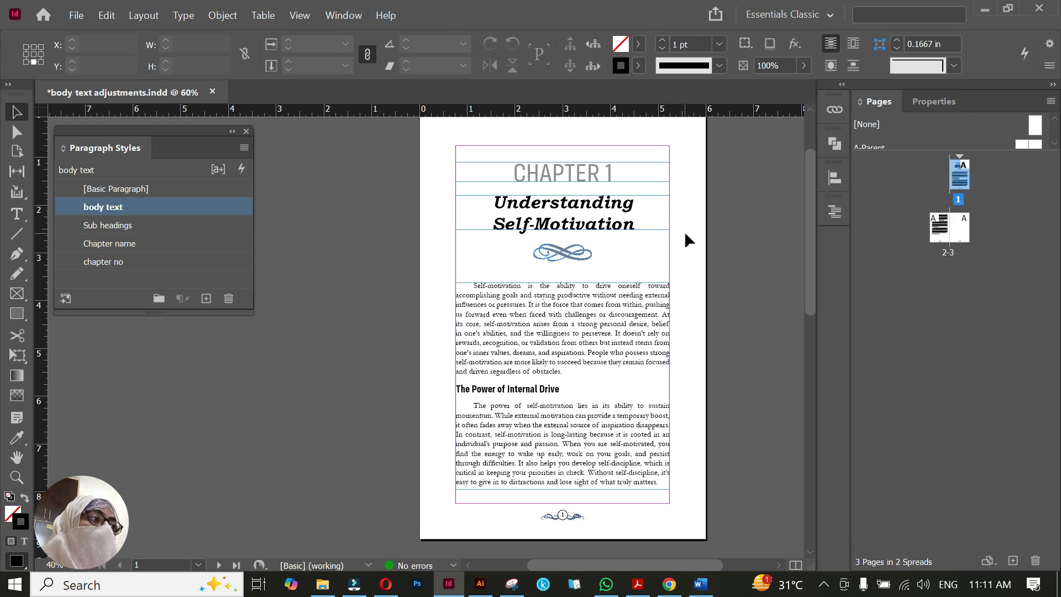
# Delete the empty page 3 and duplicate the page 1 spread to start the next chapter
pyautogui.doubleClick(962, 239)
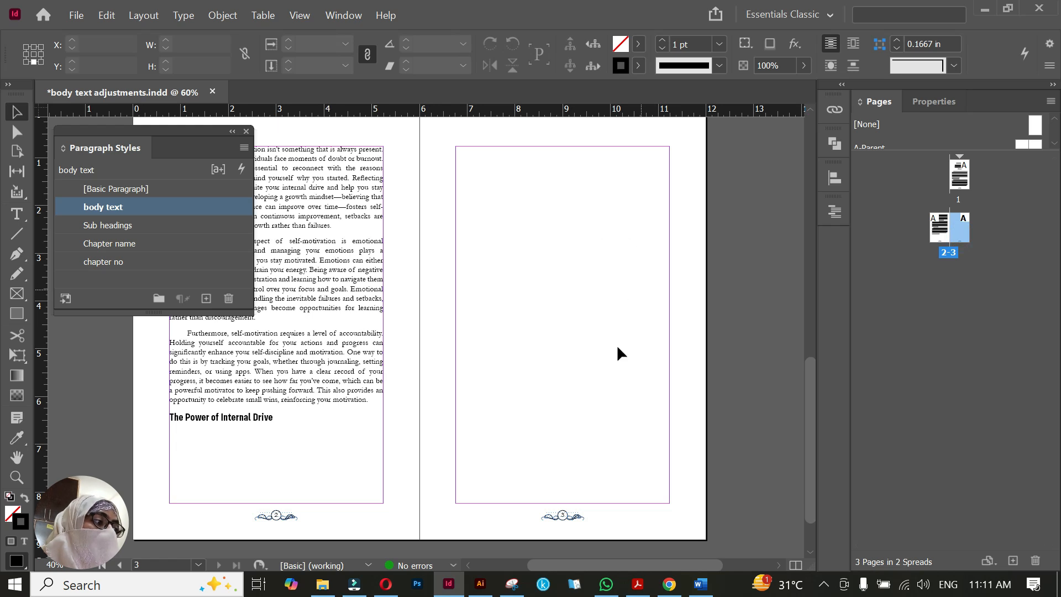
pyautogui.click(1035, 561)
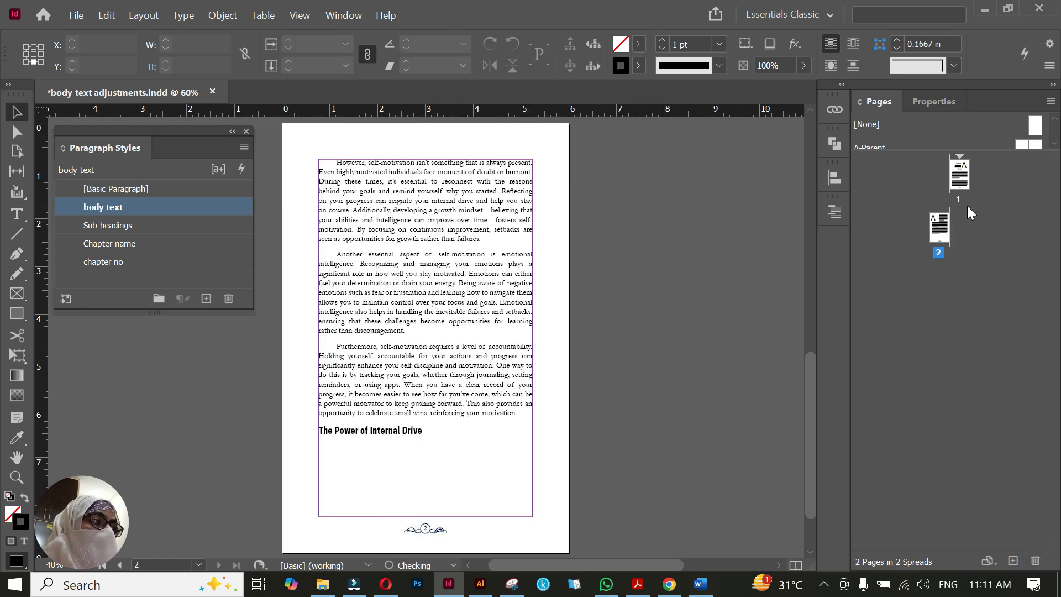
pyautogui.doubleClick(960, 189)
pyautogui.rightClick(960, 184)
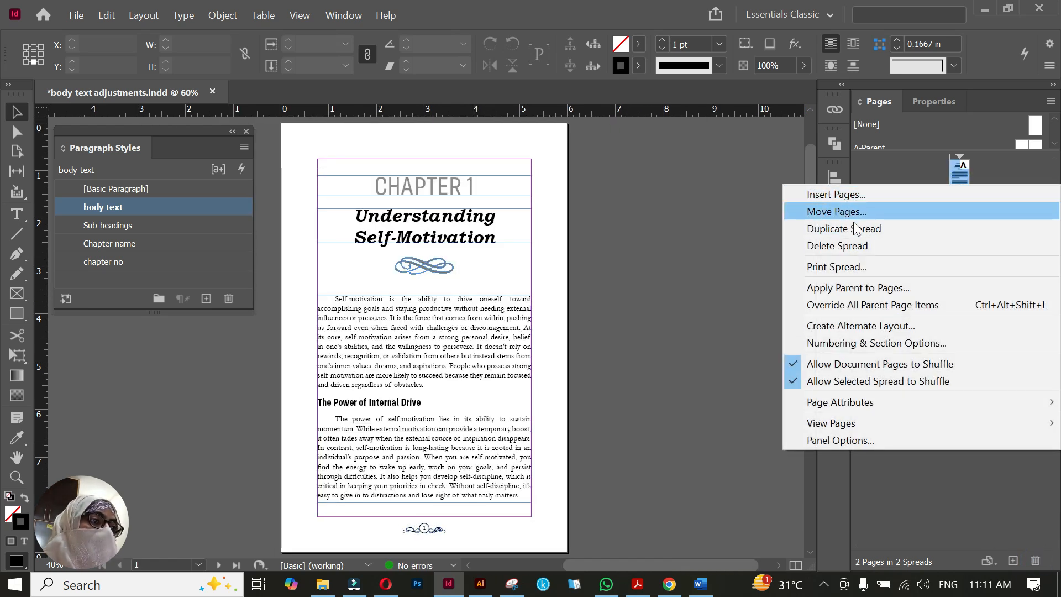
pyautogui.click(878, 232)
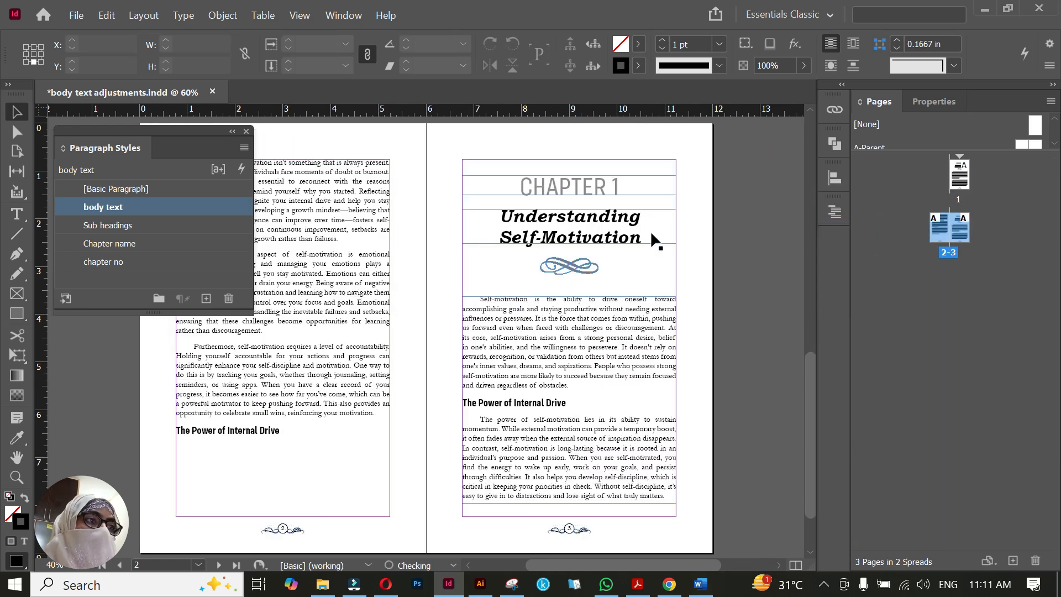
# Change the chapter number on the duplicated chapter opening page to "CHAPTER 2"
pyautogui.doubleClick(609, 182)
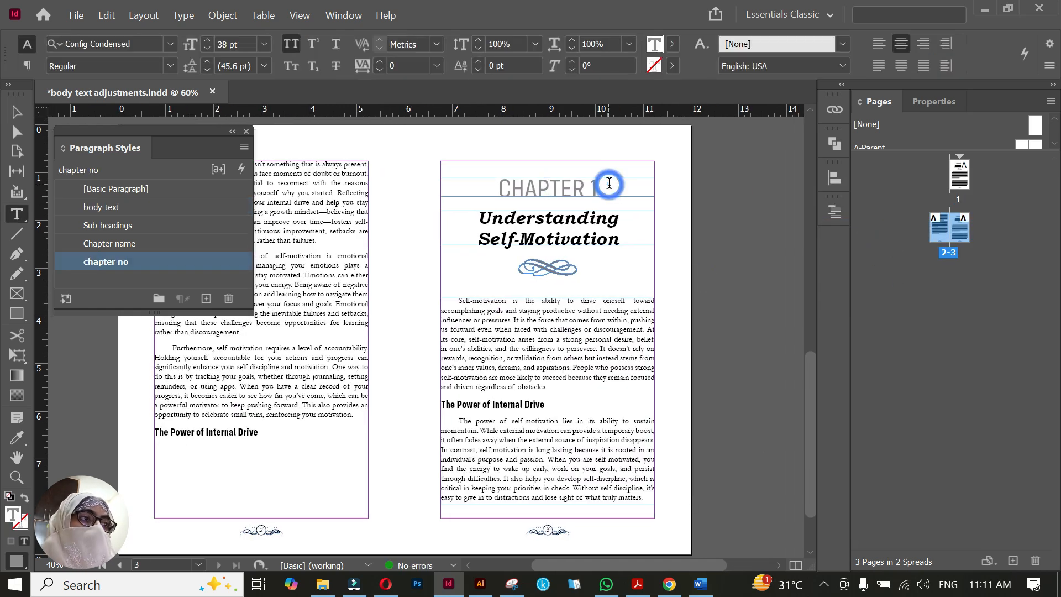
pyautogui.press('BackSpace')
pyautogui.write('2')
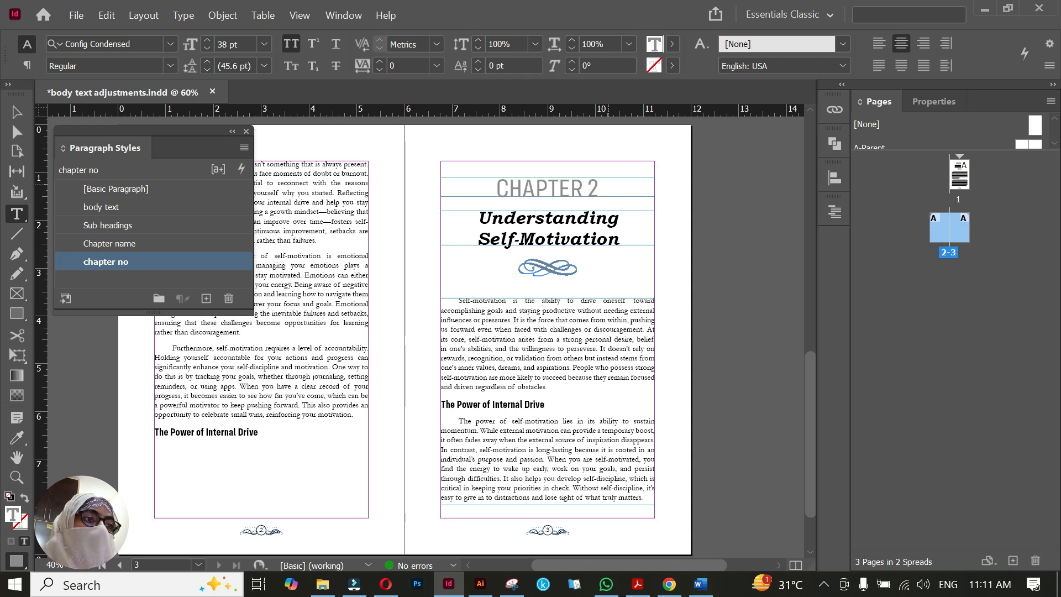
# Replace page 3's chapter title with "Building and Sustaining Self-Motivation" copied from the Chapter 2 heading in the Word document
pyautogui.moveTo(472, 216); pyautogui.dragTo(643, 237)
pyautogui.hotkey('alt', 'Tab')
pyautogui.scroll(-4, 643, 237)
pyautogui.scroll(-10, 531, 370)
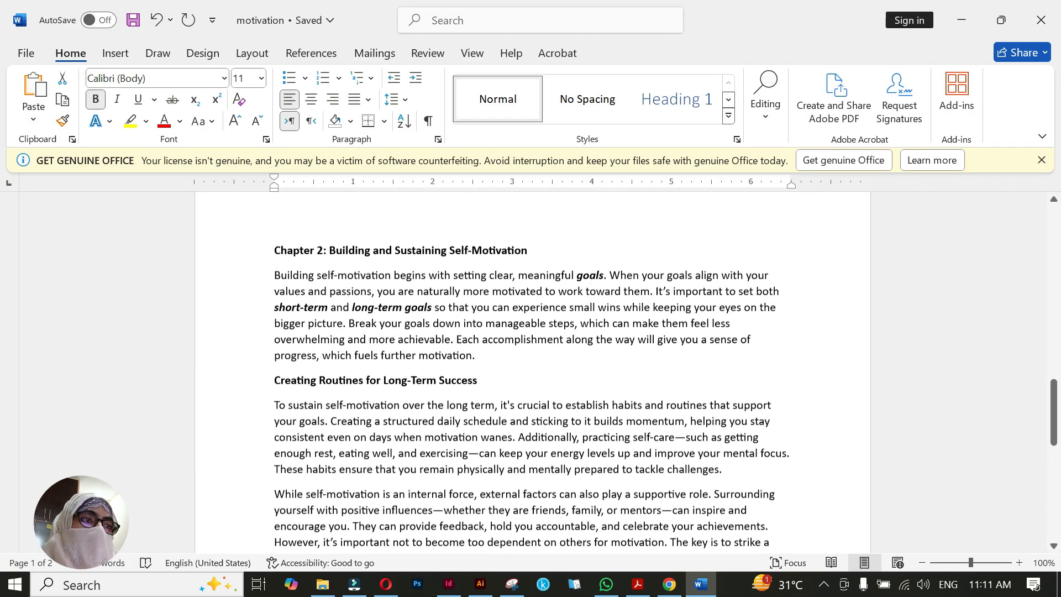
pyautogui.moveTo(330, 253); pyautogui.dragTo(527, 260)
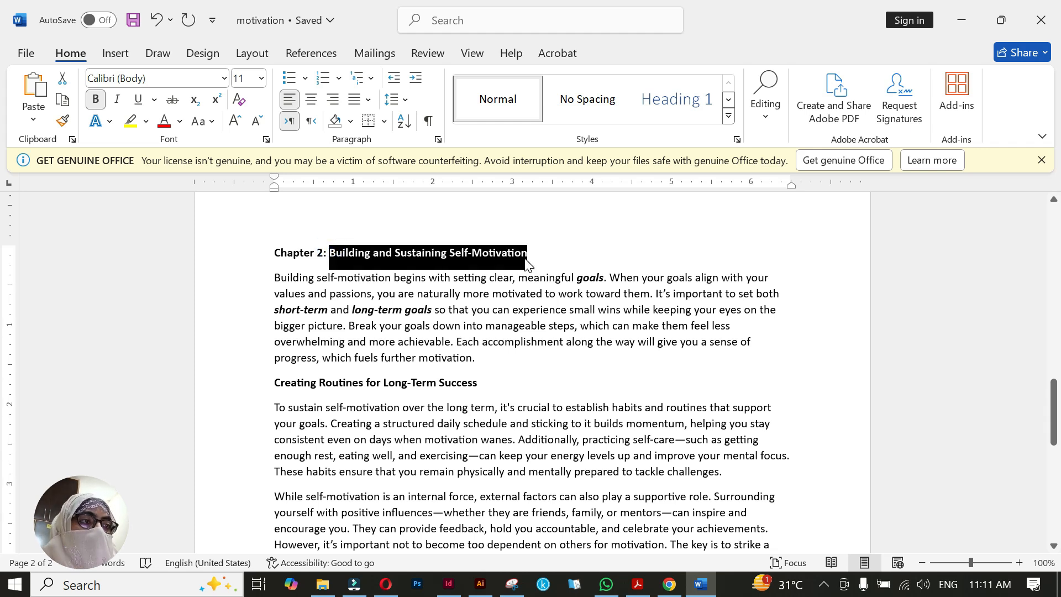
pyautogui.hotkey('ctrl', 'c')
pyautogui.hotkey('alt', 'Tab')
pyautogui.hotkey('ctrl', 'v')
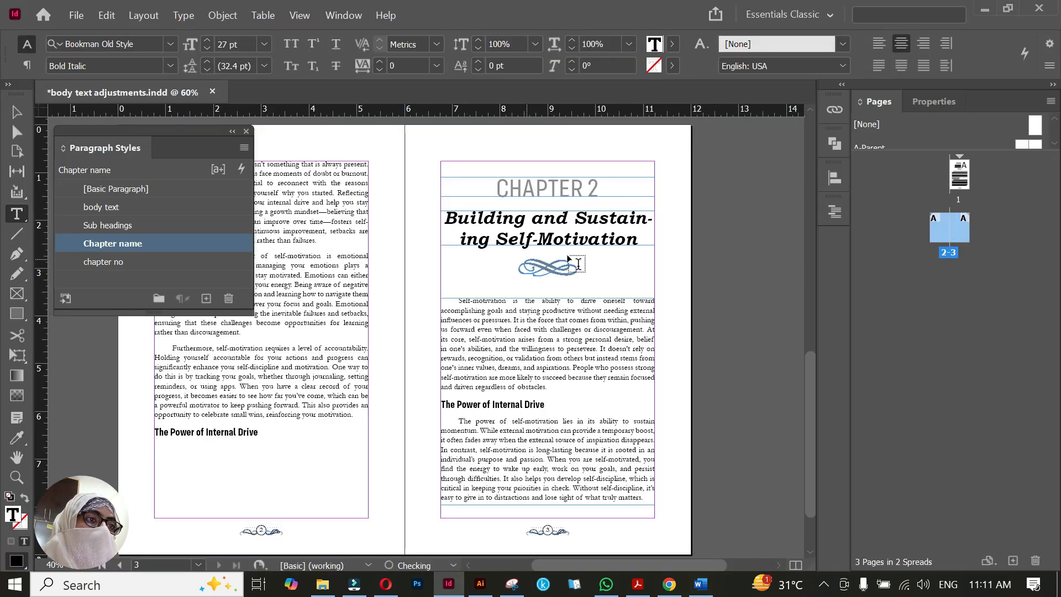
# Turn off hyphenation in the Chapter name paragraph style used by page 3's chapter title
pyautogui.moveTo(642, 238); pyautogui.dragTo(374, 199)
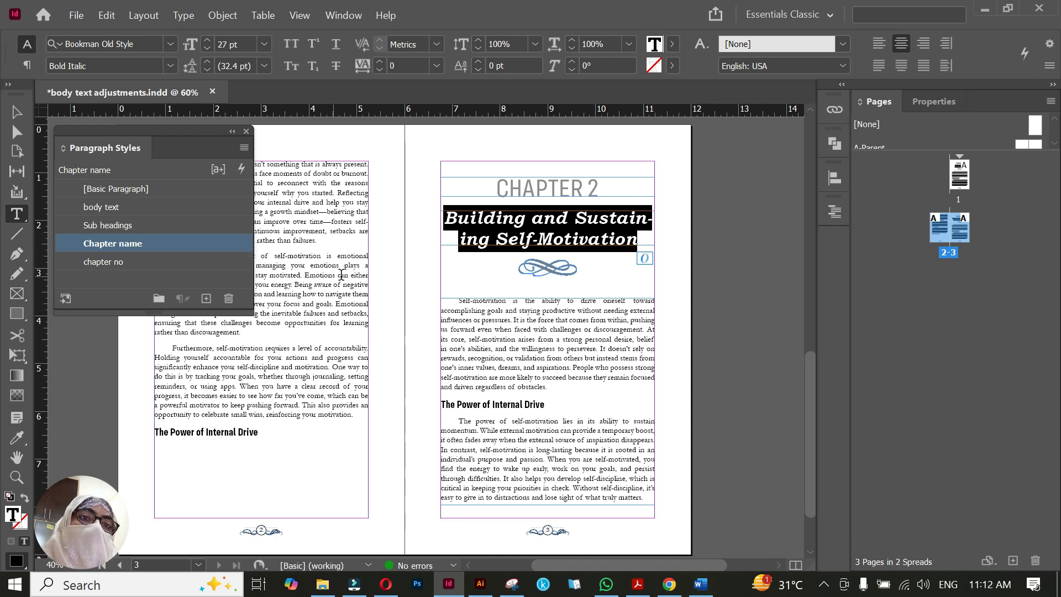
pyautogui.click(220, 244)
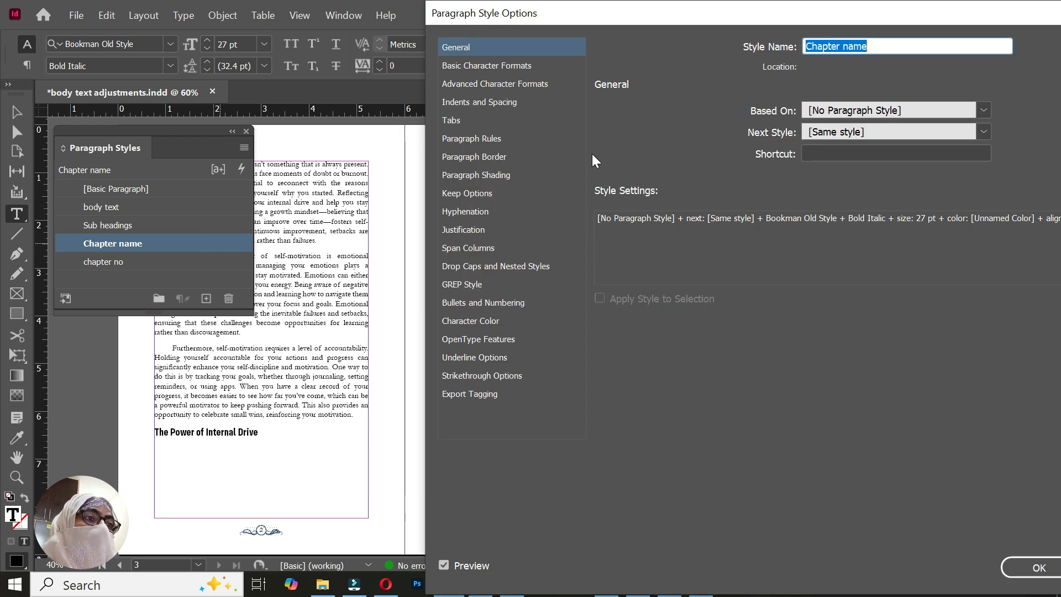
pyautogui.click(456, 211)
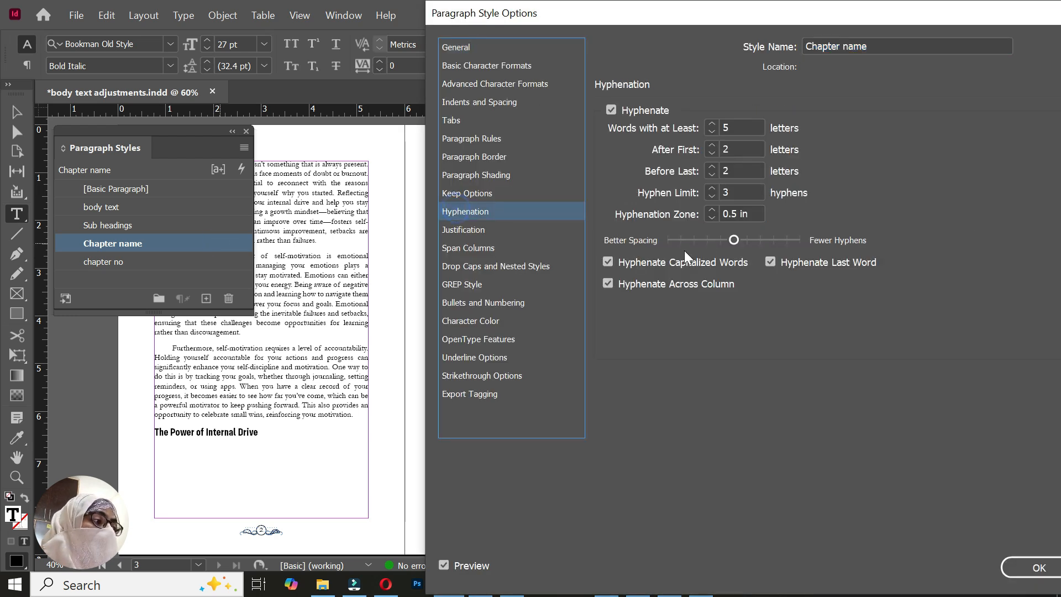
pyautogui.click(610, 110)
pyautogui.click(1022, 568)
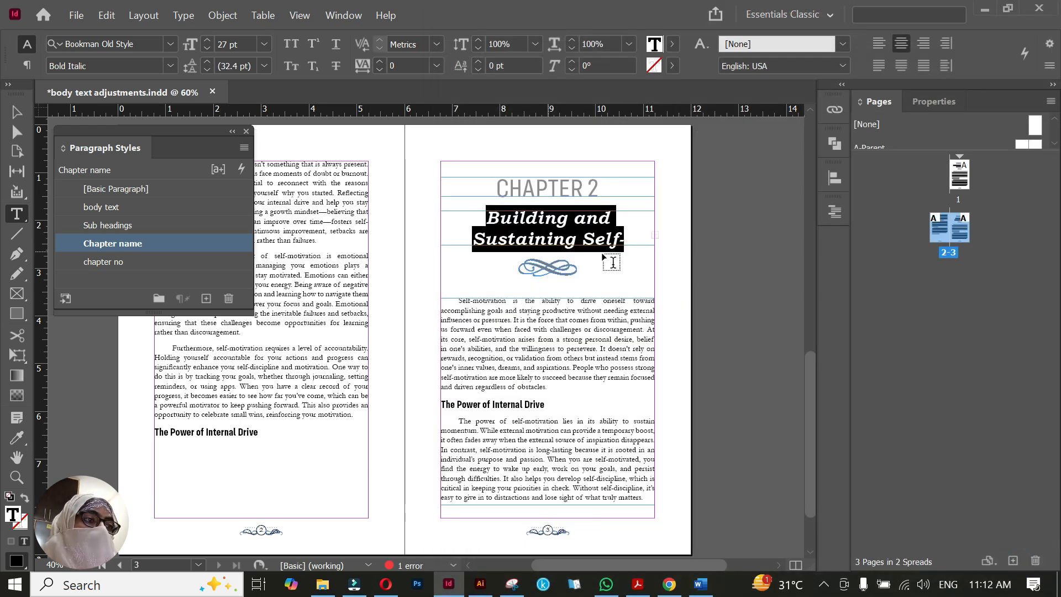
# Enlarge page 3's chapter title frame to fit the full title "Building and Sustaining Self-Motivation"
pyautogui.press('Escape')
pyautogui.click(555, 253)
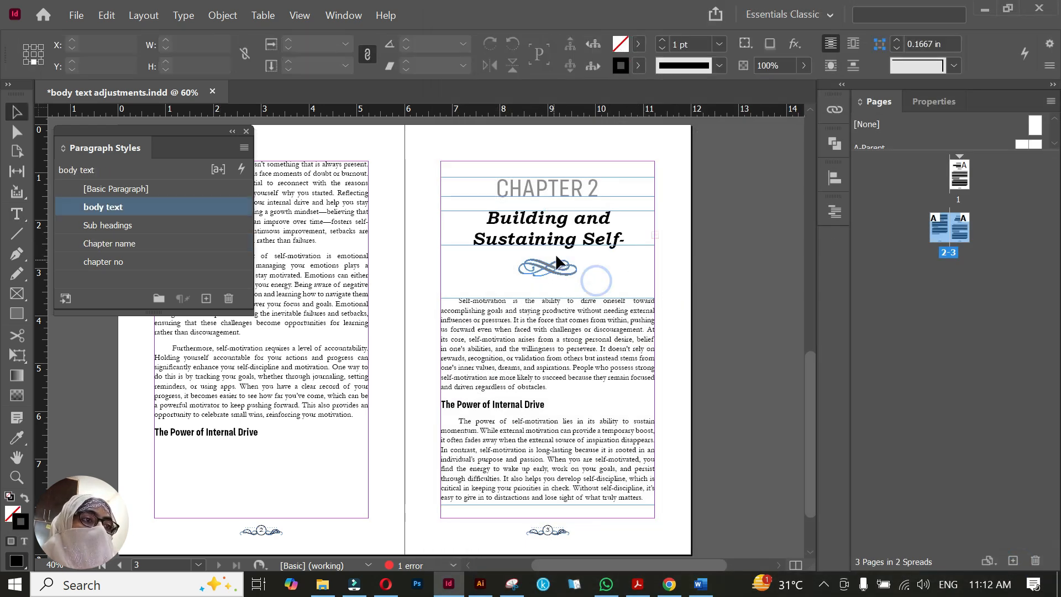
pyautogui.click(545, 260)
pyautogui.click(507, 258)
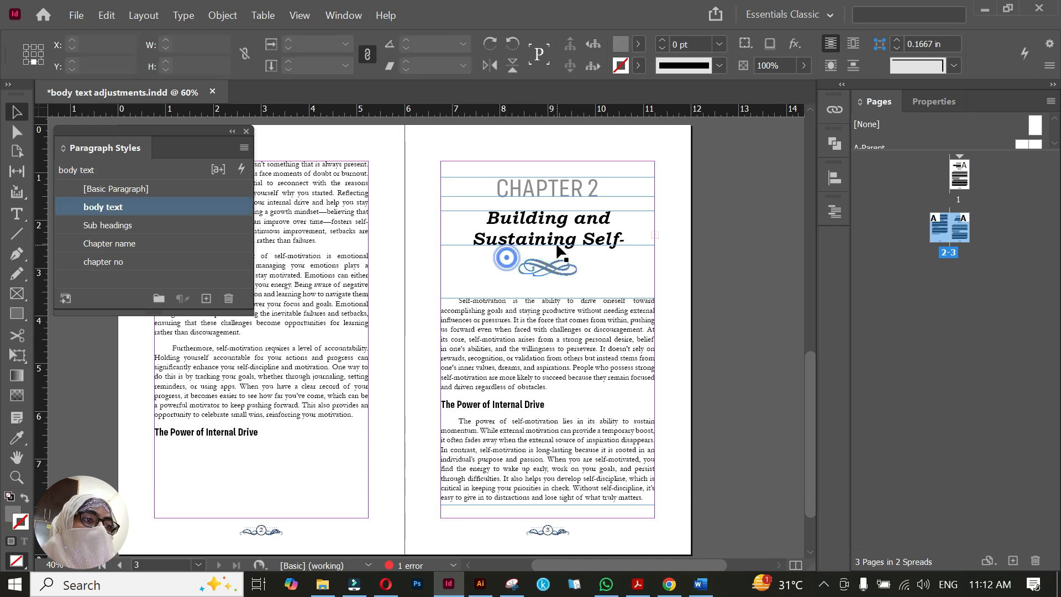
pyautogui.click(557, 245)
pyautogui.doubleClick(547, 246)
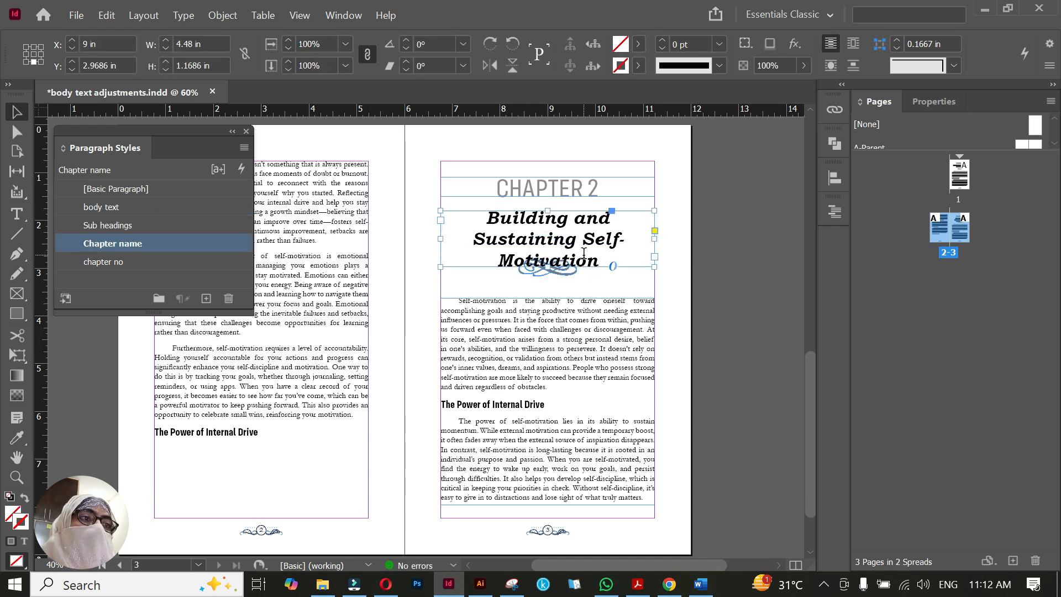
# Set page 3's whole chapter title to 24 pt and fit its frame to the text
pyautogui.doubleClick(587, 257)
pyautogui.moveTo(604, 263)
pyautogui.mouseDown()
pyautogui.moveTo(474, 227)
pyautogui.moveTo(623, 242)
pyautogui.moveTo(604, 268)
pyautogui.mouseUp()
pyautogui.click(475, 219)
pyautogui.click(208, 49)
pyautogui.click(208, 49)
pyautogui.click(208, 49)
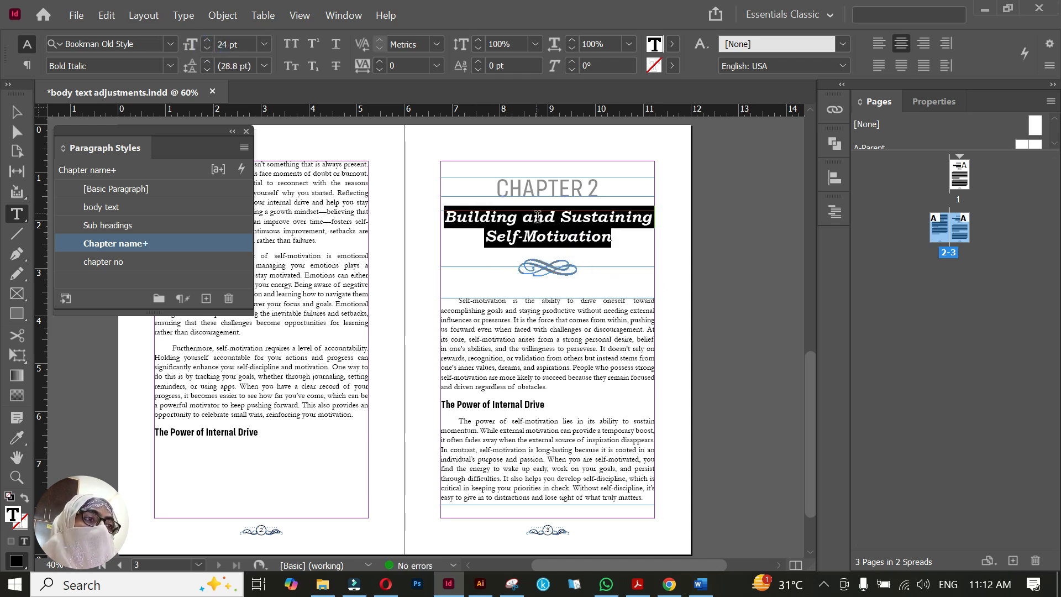
pyautogui.press('Escape')
pyautogui.click(622, 273)
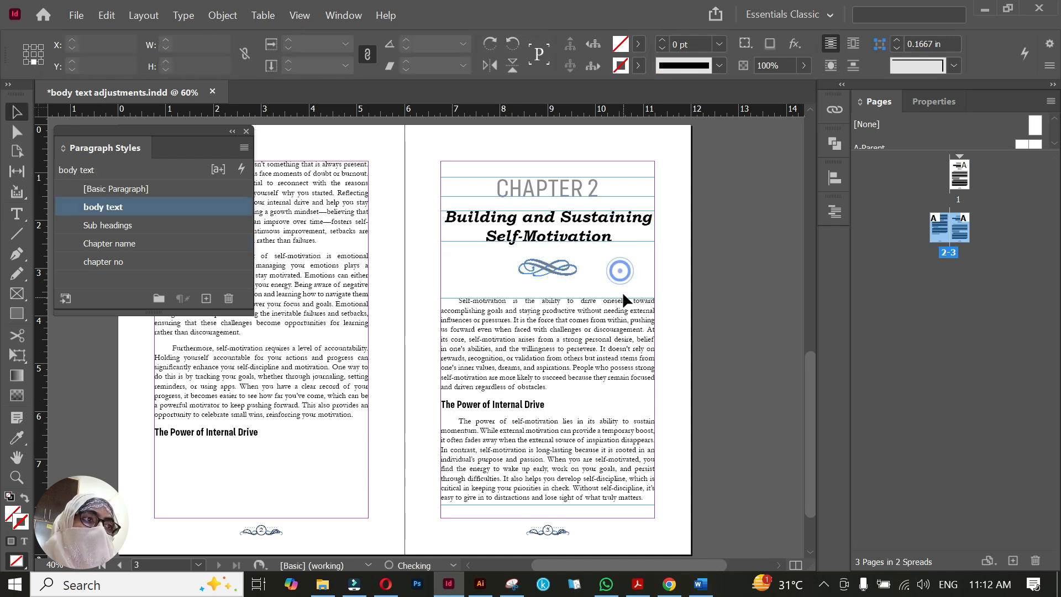
pyautogui.scroll(-1, 622, 287)
pyautogui.click(622, 255)
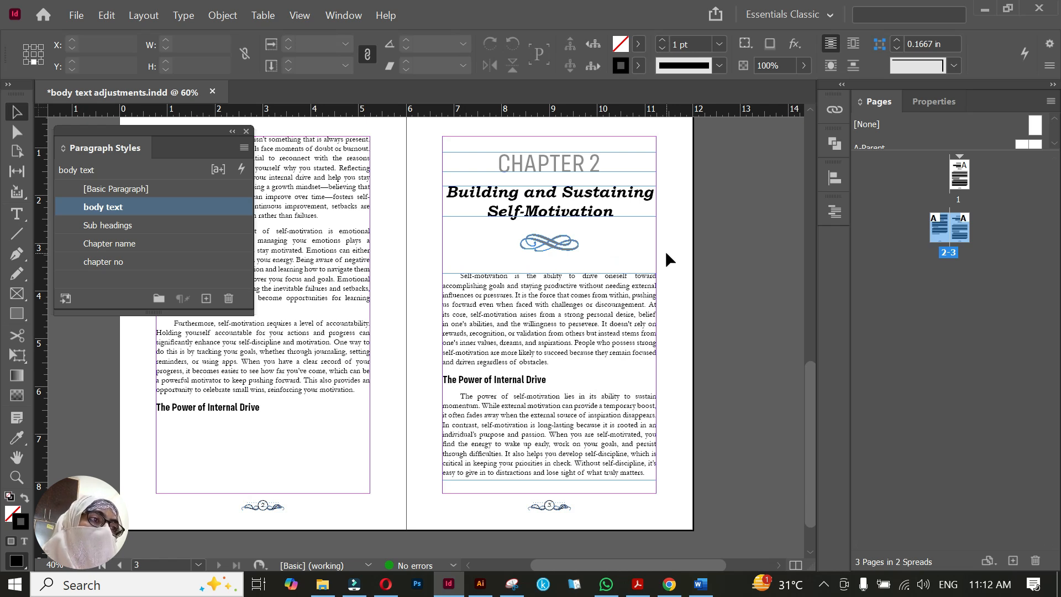
# Replace all body text on page 3 with the Chapter 2 text below its heading in the Word document
pyautogui.click(600, 315)
pyautogui.tripleClick(599, 305)
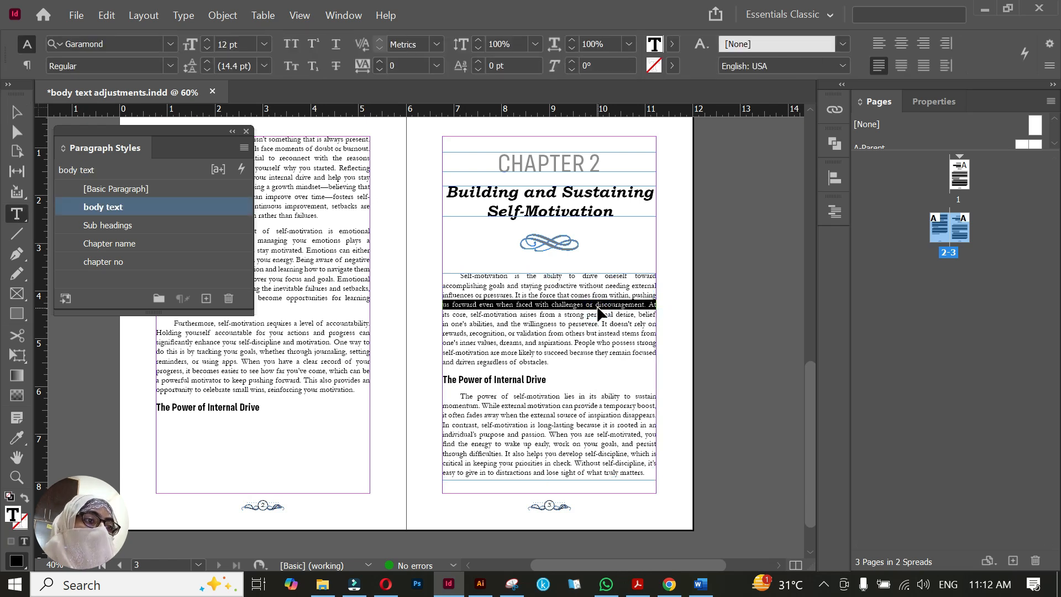
pyautogui.hotkey('ctrl', 'a')
pyautogui.hotkey('alt', 'Tab')
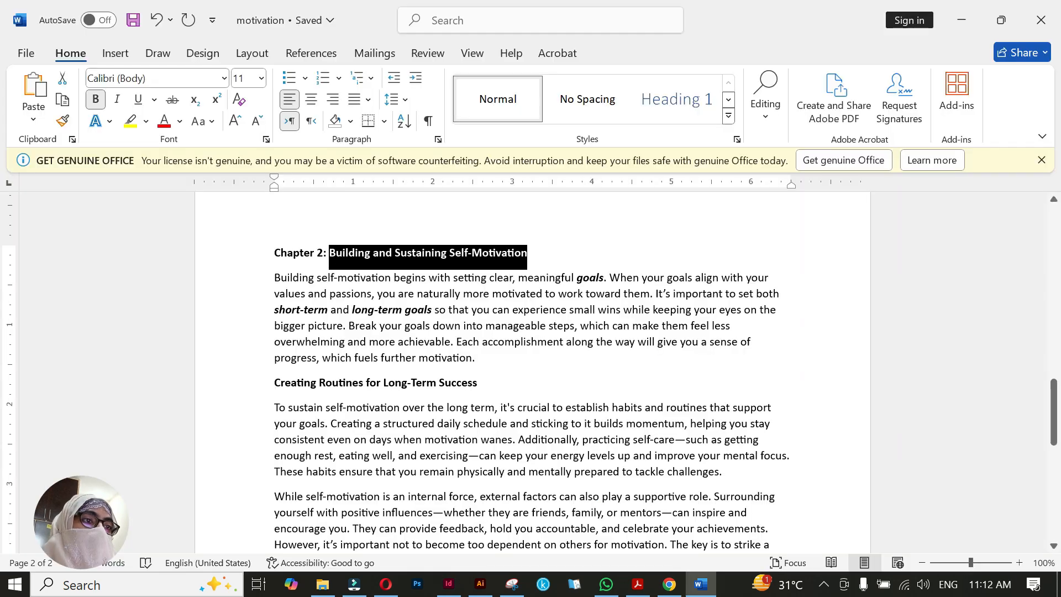
pyautogui.scroll(-1, 531, 376)
pyautogui.hotkey('shift', 'Down')
pyautogui.hotkey('shift', 'Down')
pyautogui.hotkey('shift', 'Down')
pyautogui.hotkey('shift', 'Down')
pyautogui.hotkey('shift', 'Down')
pyautogui.hotkey('shift', 'Down')
pyautogui.hotkey('shift', 'Down')
pyautogui.hotkey('shift', 'Down')
pyautogui.hotkey('shift', 'Down')
pyautogui.hotkey('shift', 'Down')
pyautogui.hotkey('shift', 'Down')
pyautogui.hotkey('shift', 'Down')
pyautogui.hotkey('shift', 'Down')
pyautogui.hotkey('shift', 'Down')
pyautogui.hotkey('shift', 'Down')
pyautogui.hotkey('shift', 'Down')
pyautogui.hotkey('shift', 'Down')
pyautogui.hotkey('shift', 'Down')
pyautogui.hotkey('shift', 'Down')
pyautogui.hotkey('shift', 'Down')
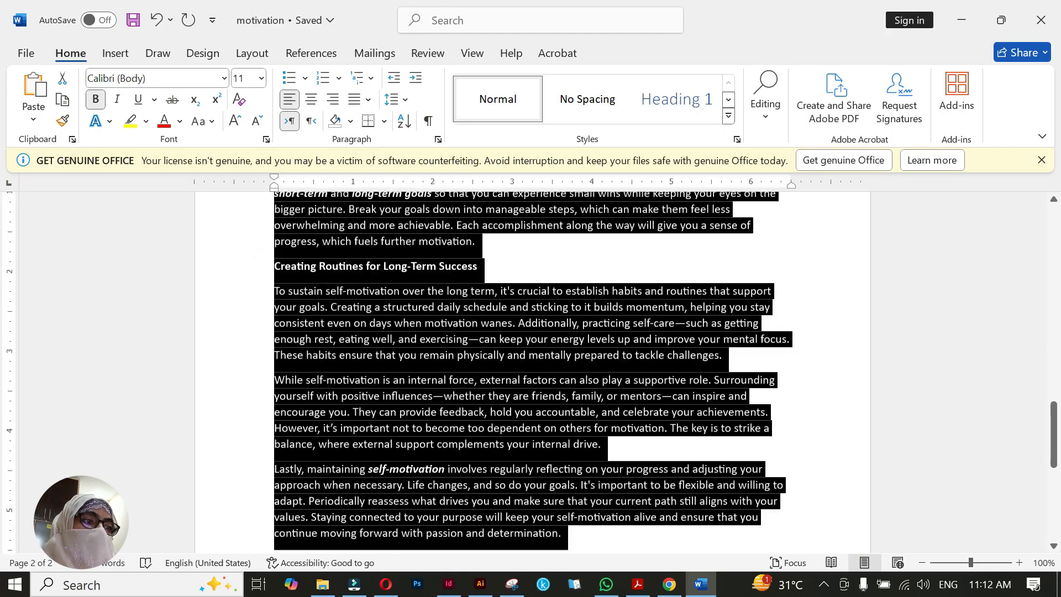
pyautogui.hotkey('shift', 'Left')
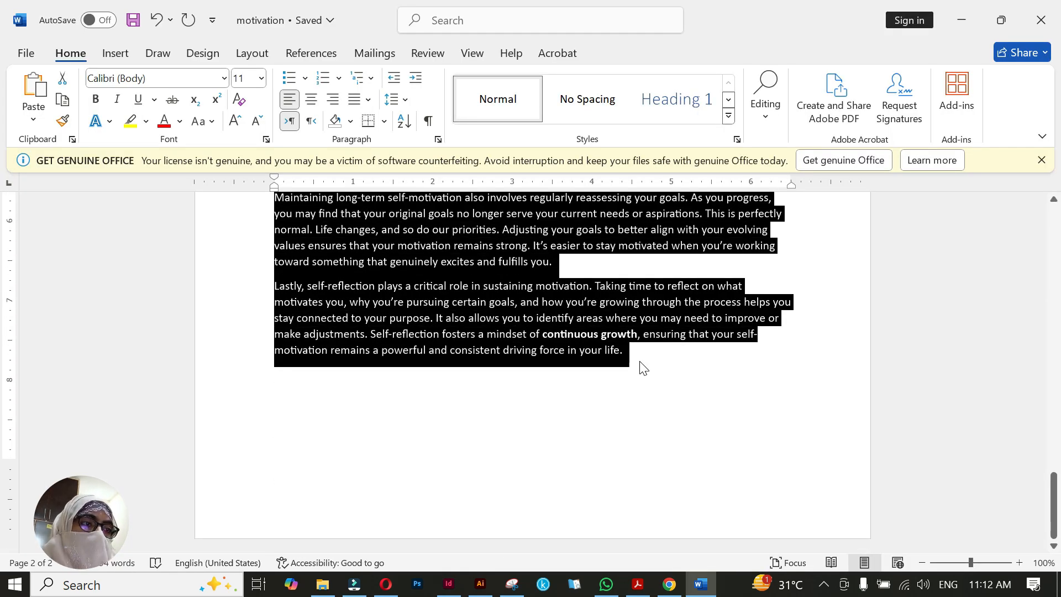
pyautogui.hotkey('alt', 'Tab')
pyautogui.hotkey('ctrl', 'v')
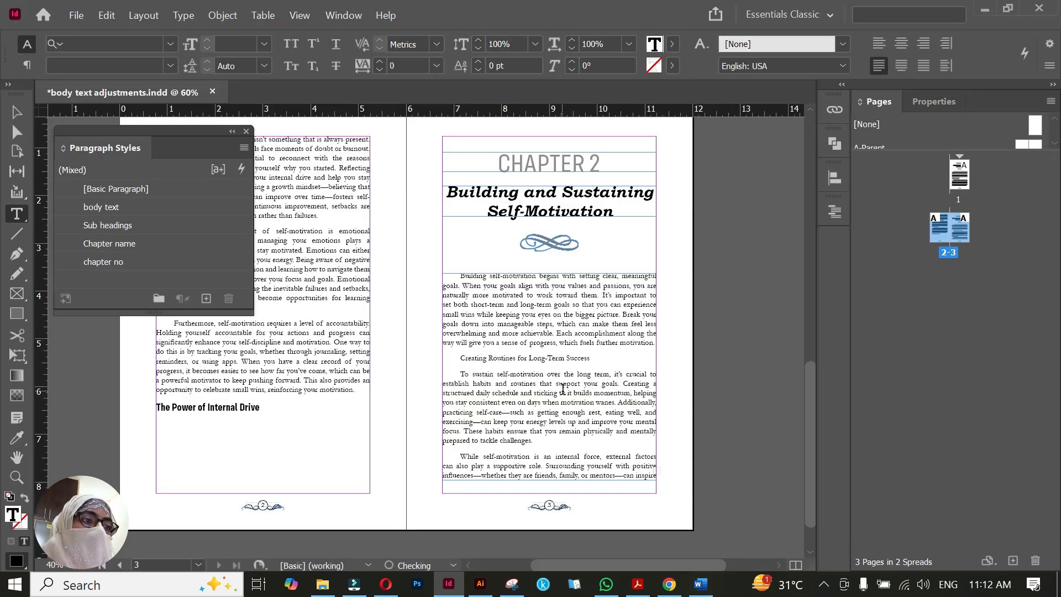
# Apply the Sub headings paragraph style to the line "Creating Routines for Long-Term Success" on page 3
pyautogui.tripleClick(552, 358)
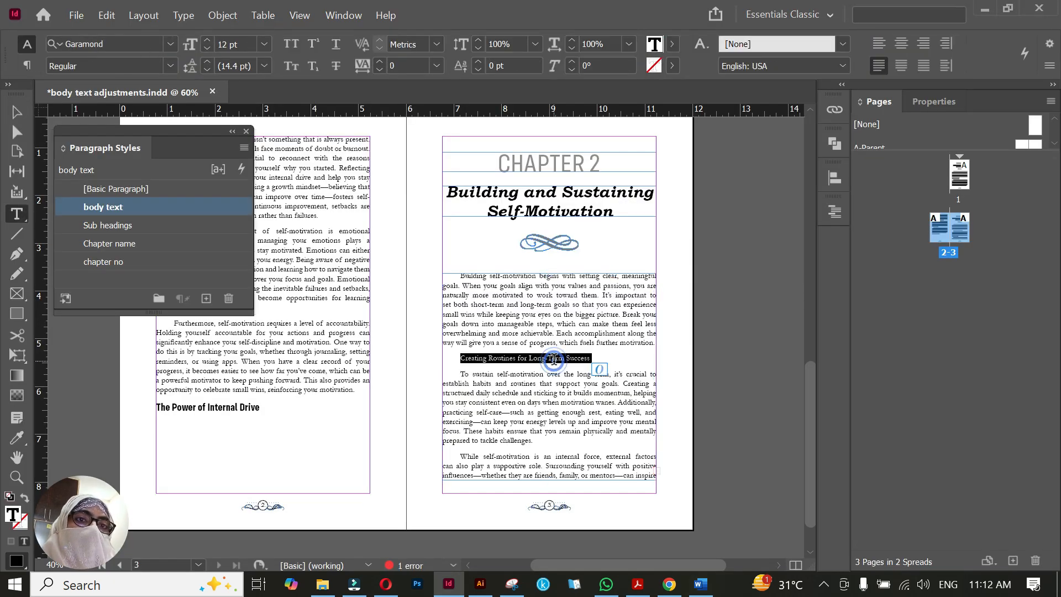
pyautogui.click(157, 226)
pyautogui.press('Escape')
# Extend page 3's body text frame down to the bottom margin and add a new page after the spread
pyautogui.scroll(-1, 640, 426)
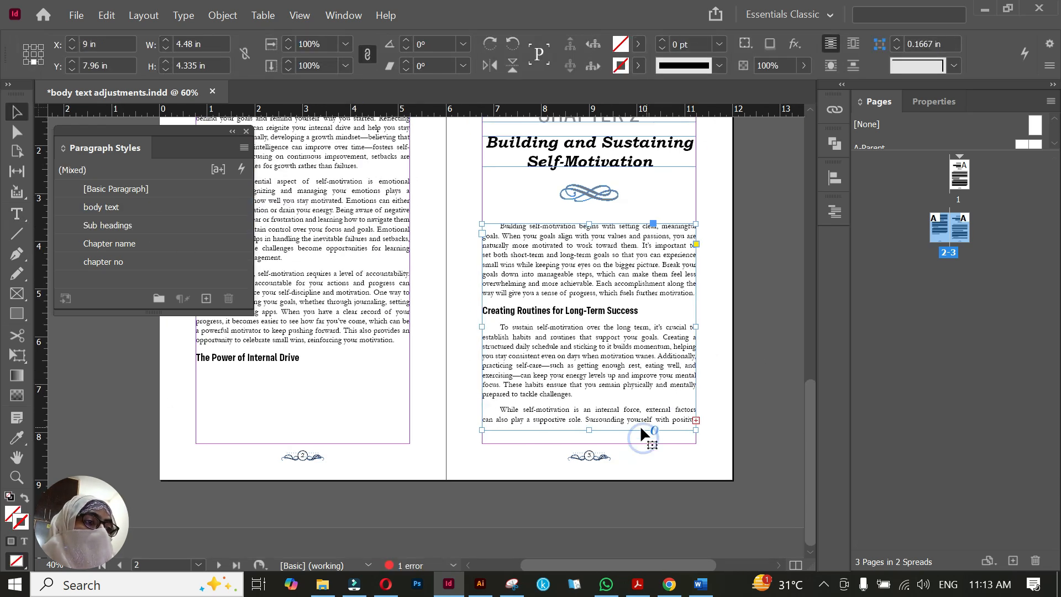
pyautogui.moveTo(590, 429); pyautogui.dragTo(590, 443)
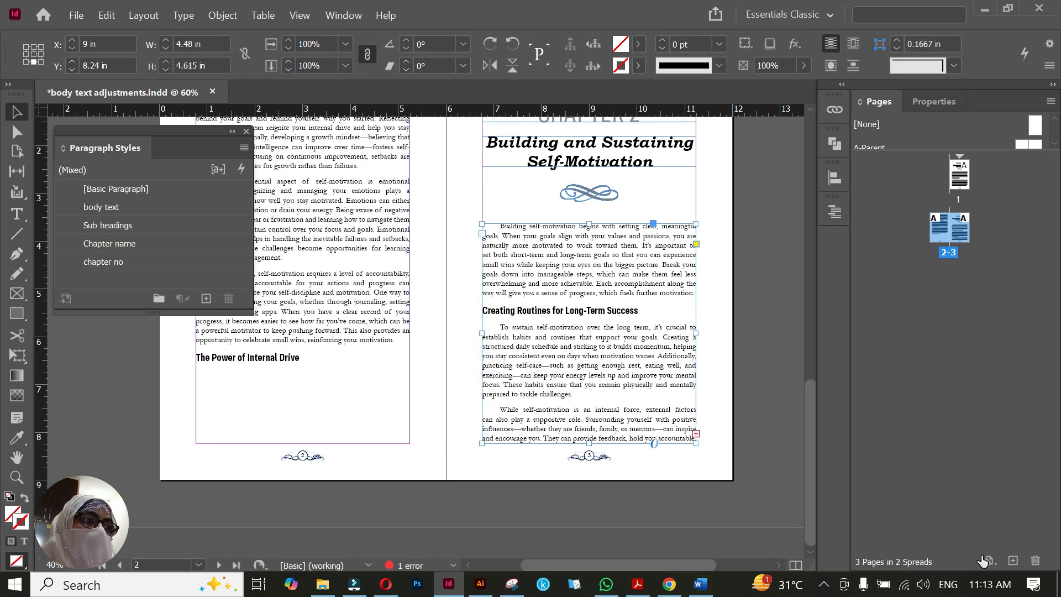
pyautogui.click(1013, 561)
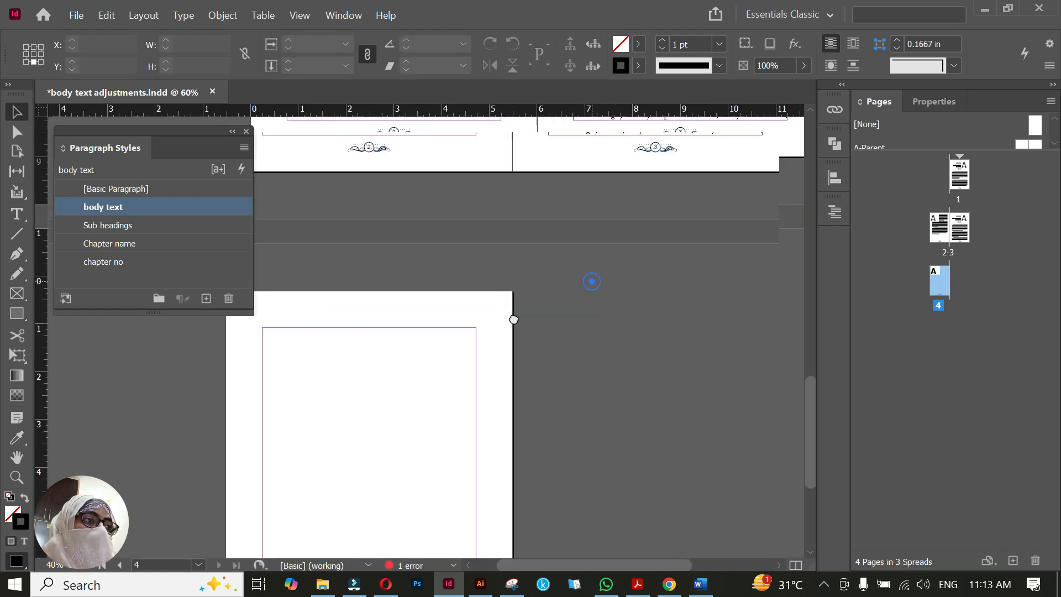
# Flow page 3's overset text into the margins of page 4 and delete the empty paragraph before "Maintaining long-term self-motivation"
pyautogui.click(668, 146)
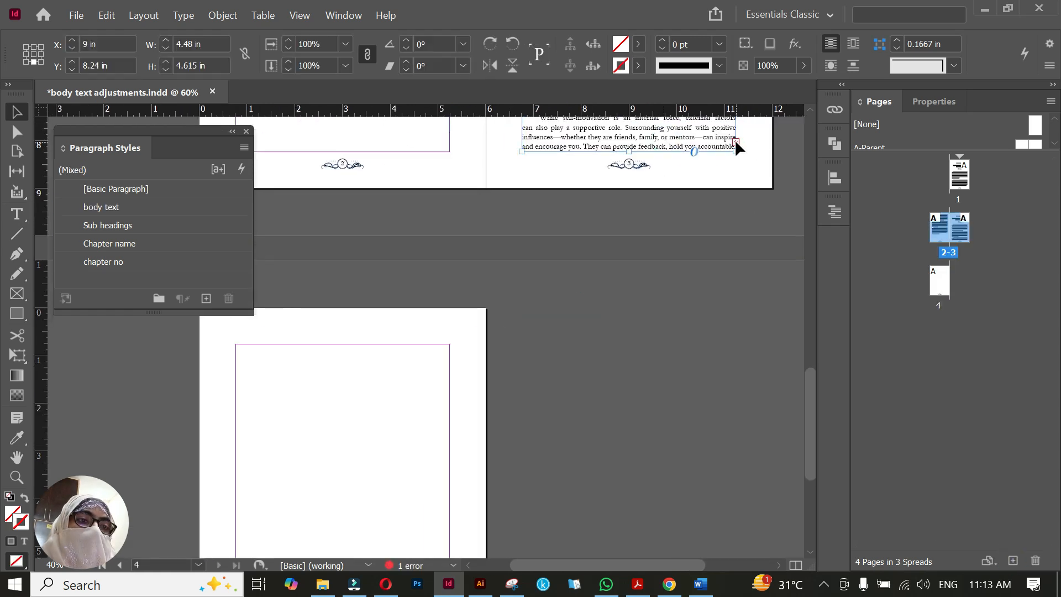
pyautogui.click(735, 141)
pyautogui.click(236, 344)
pyautogui.scroll(-3, 414, 387)
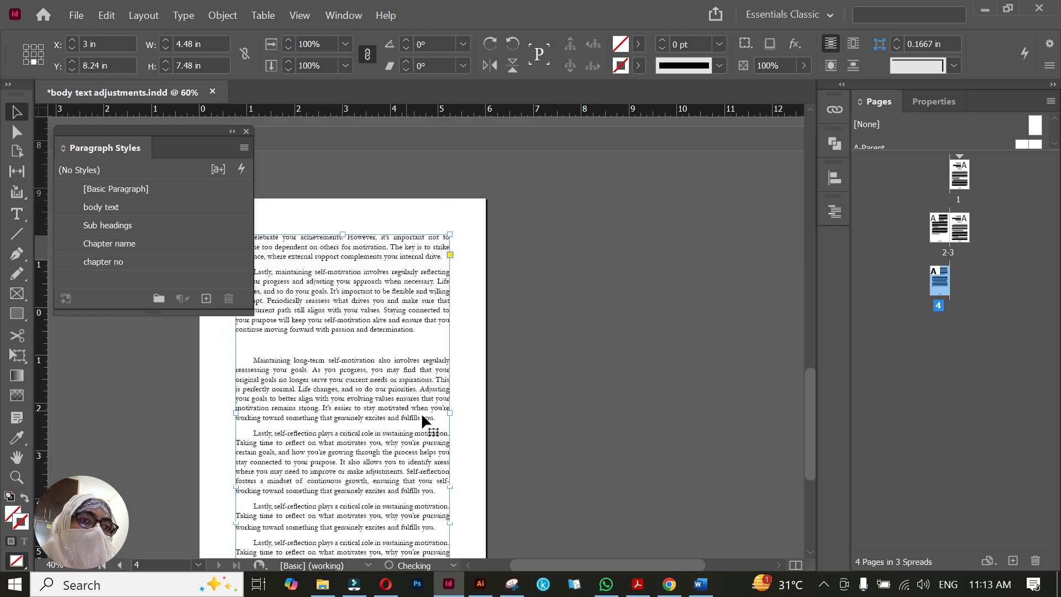
pyautogui.click(471, 413)
pyautogui.scroll(3, 479, 213)
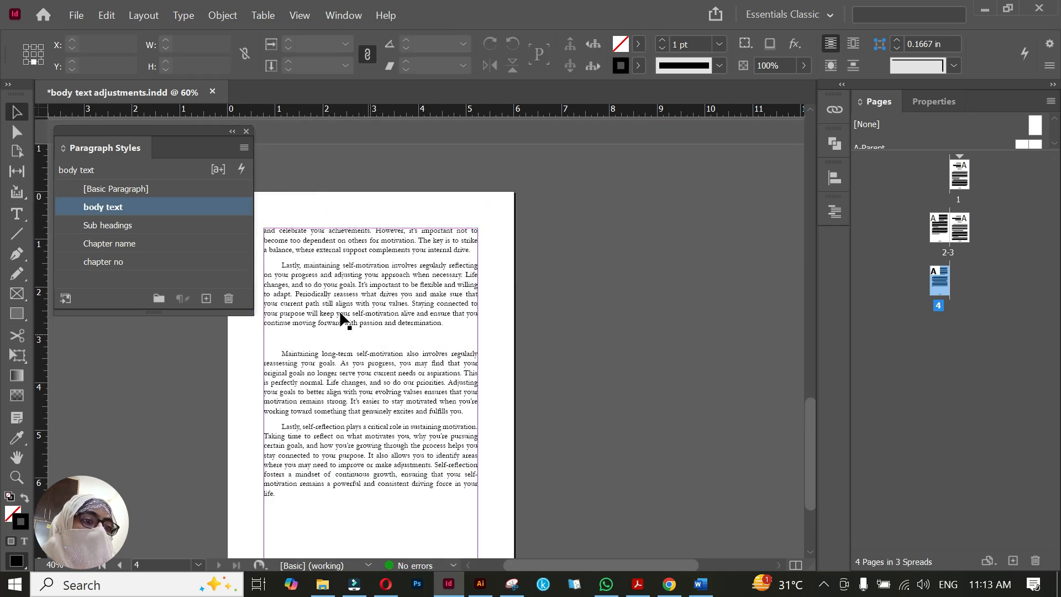
pyautogui.doubleClick(361, 338)
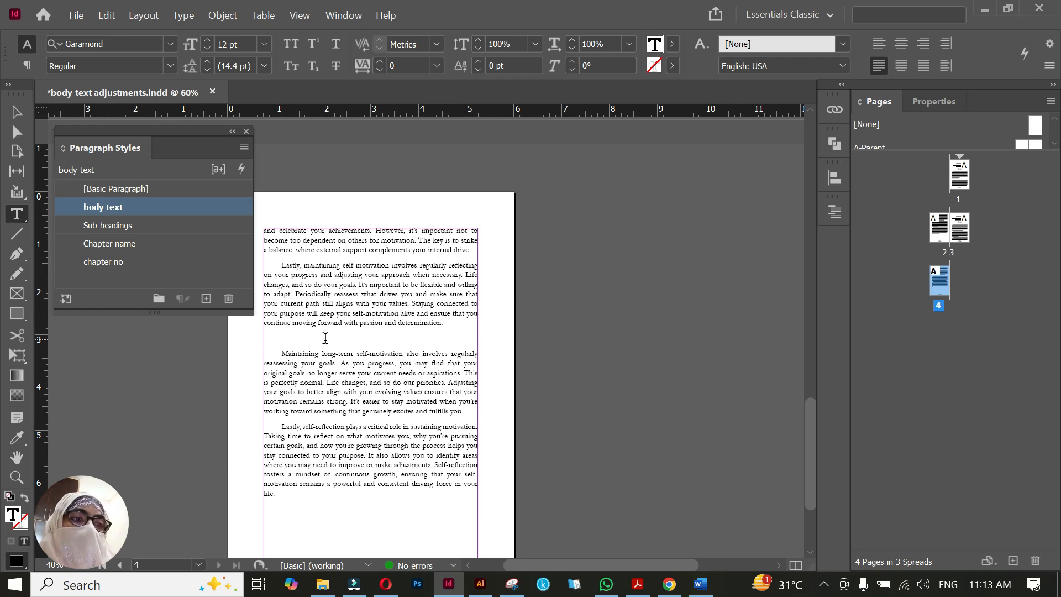
pyautogui.press('BackSpace')
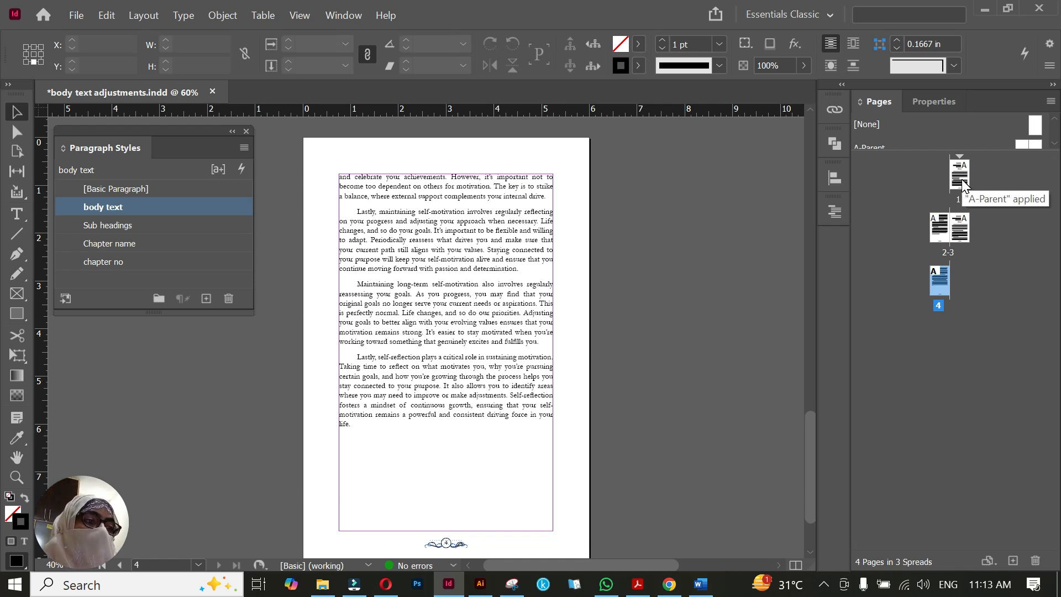
# Compare the Chapter 1 opening page with the Word document's Chapter 1 text, checking for bold and italic words
pyautogui.doubleClick(961, 183)
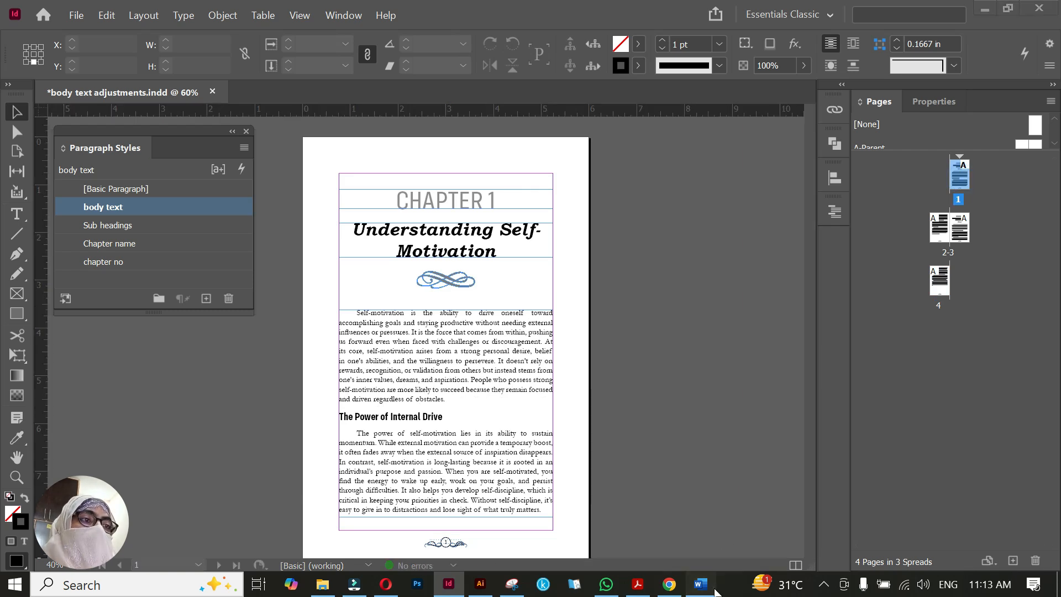
pyautogui.click(701, 585)
pyautogui.scroll(15, 555, 433)
pyautogui.click(554, 434)
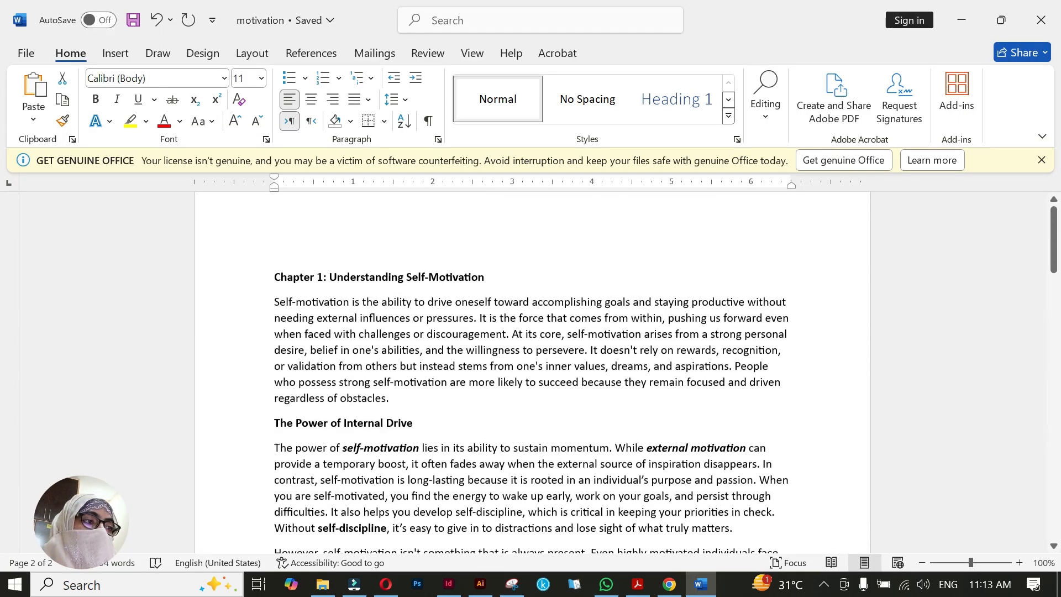
pyautogui.scroll(1, 533, 373)
pyautogui.scroll(-2, 741, 422)
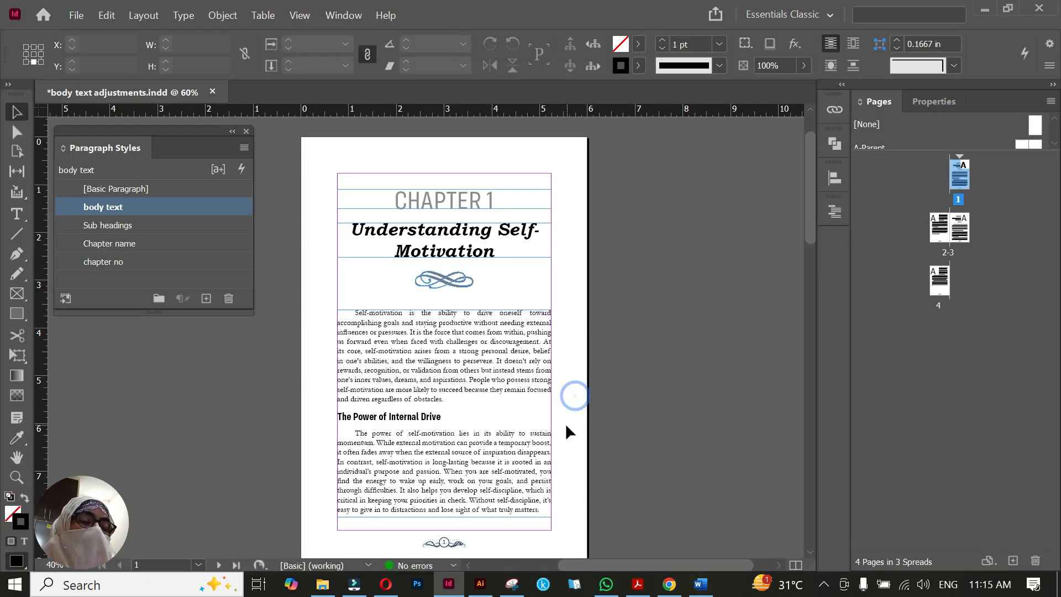
pyautogui.moveTo(566, 426); pyautogui.dragTo(578, 413)
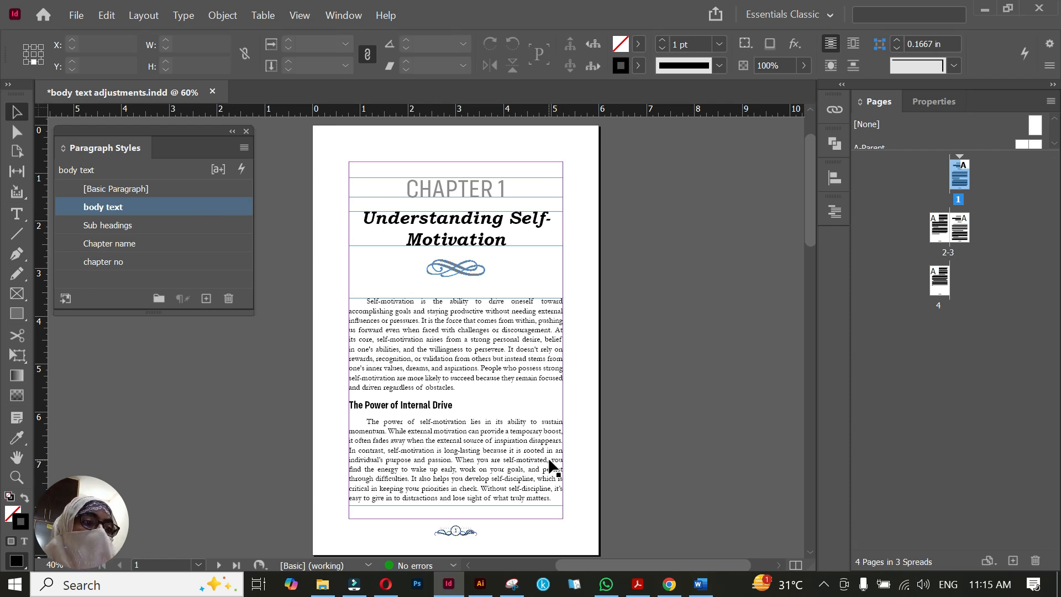
# Copy the bold italic word "self-motivation" from the first paragraph under "The Power of Internal Drive" in the Word document
pyautogui.click(701, 584)
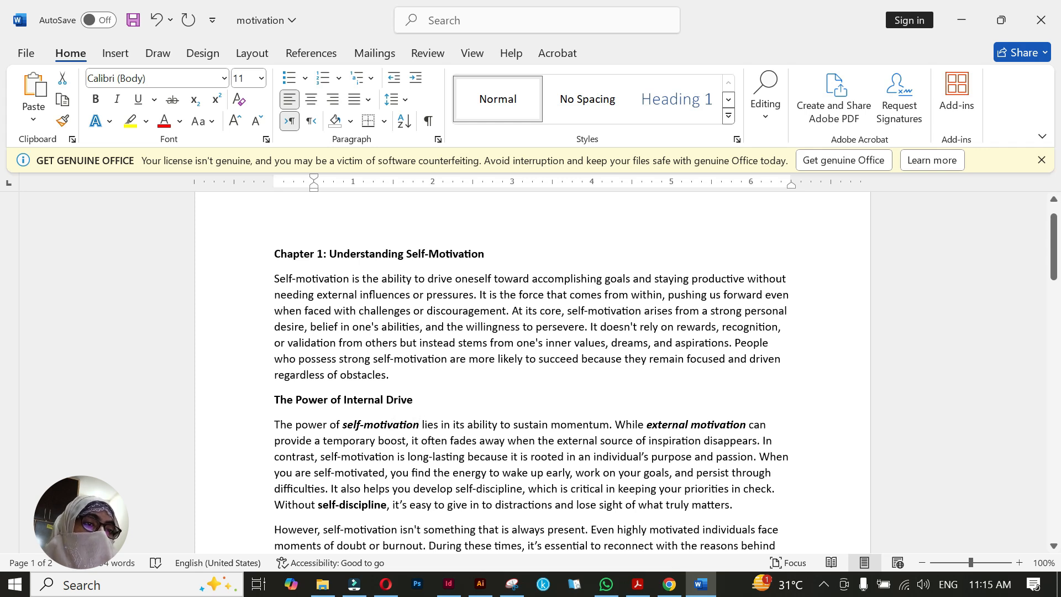
pyautogui.moveTo(343, 424); pyautogui.dragTo(396, 428)
pyautogui.hotkey('ctrl', 'c')
pyautogui.hotkey('alt', 'Tab')
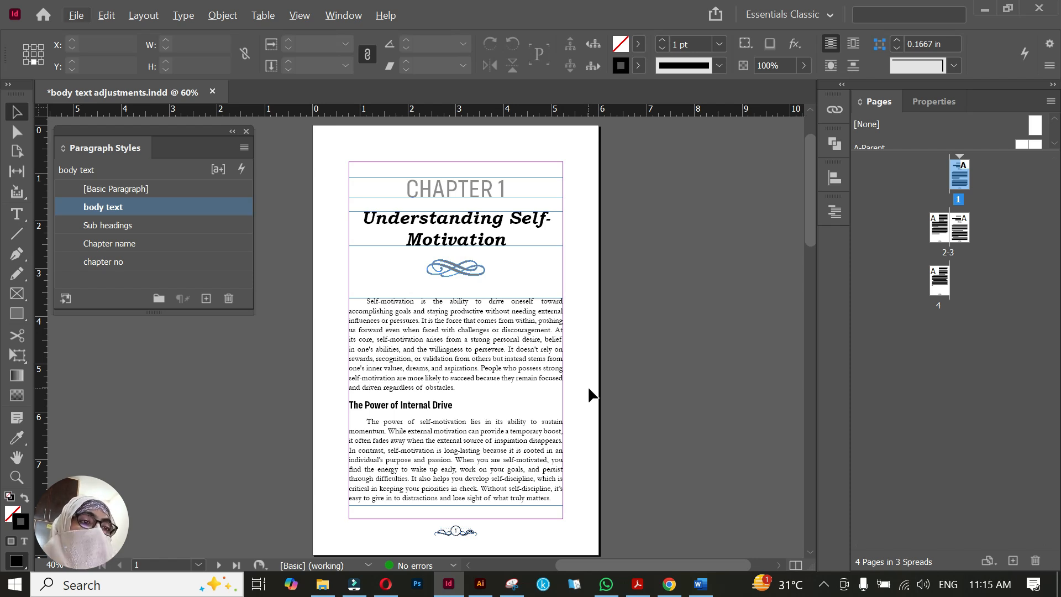
pyautogui.hotkey('alt', 'Tab')
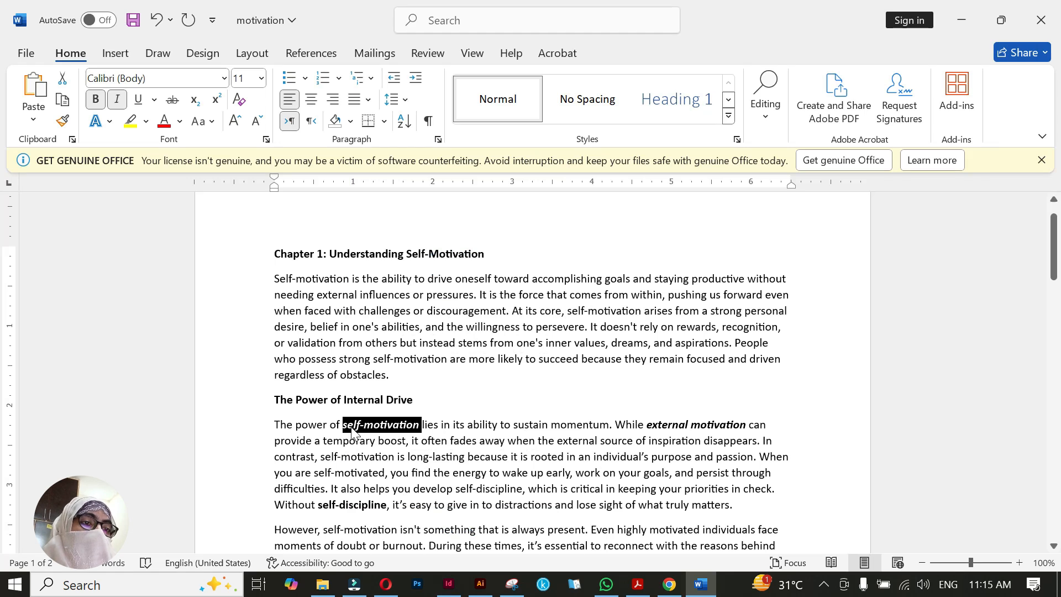
pyautogui.hotkey('alt', 'Tab')
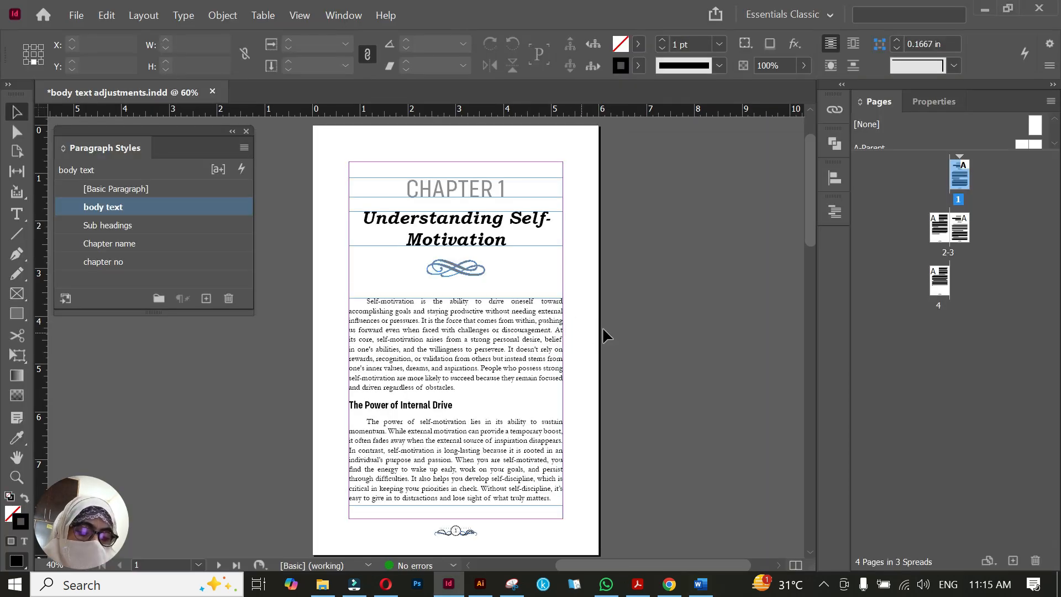
# Search the document for the copied word "self-motivation" up to its occurrence in the first sentence under "The Power of Internal Drive"
pyautogui.hotkey('ctrl', 'f')
pyautogui.hotkey('ctrl', 'v')
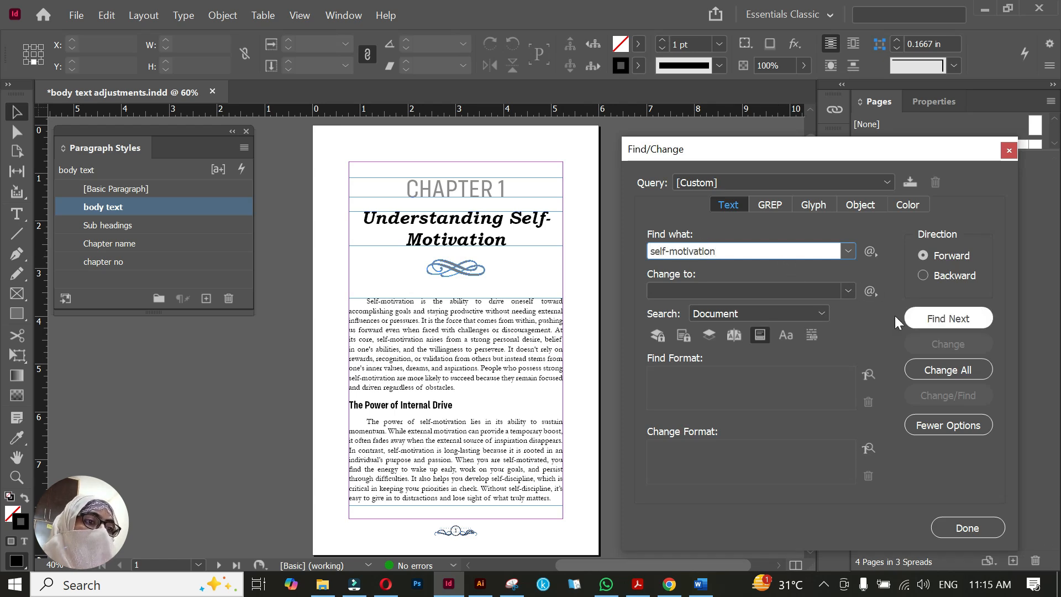
pyautogui.click(931, 319)
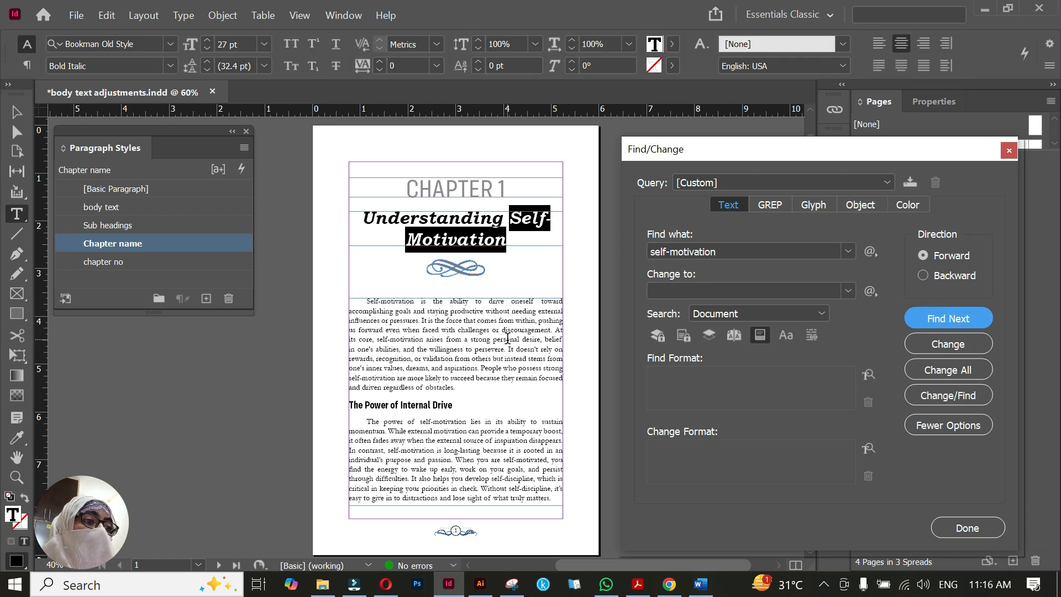
pyautogui.click(924, 320)
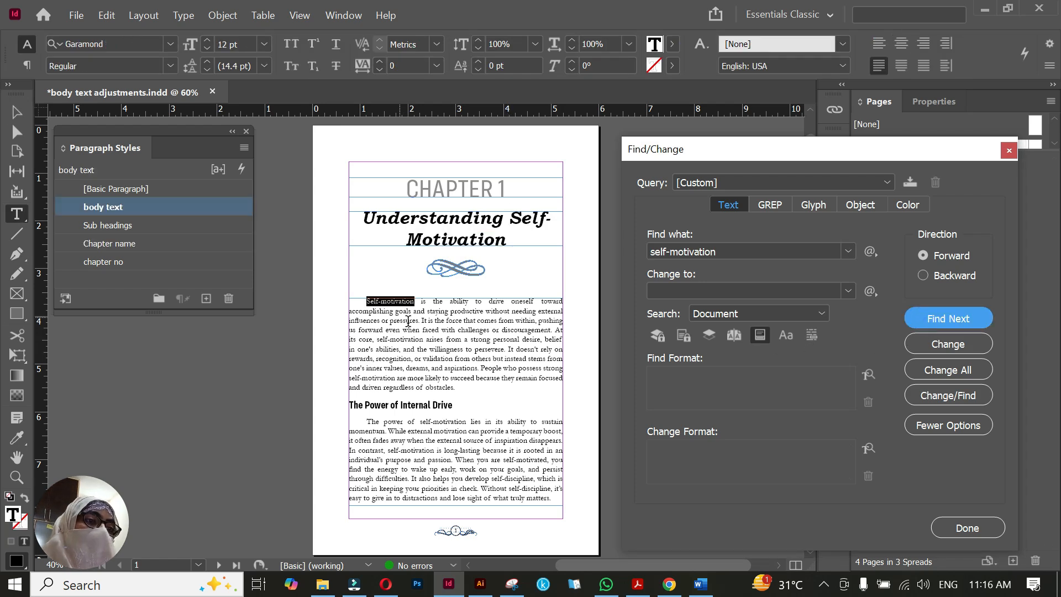
pyautogui.click(909, 316)
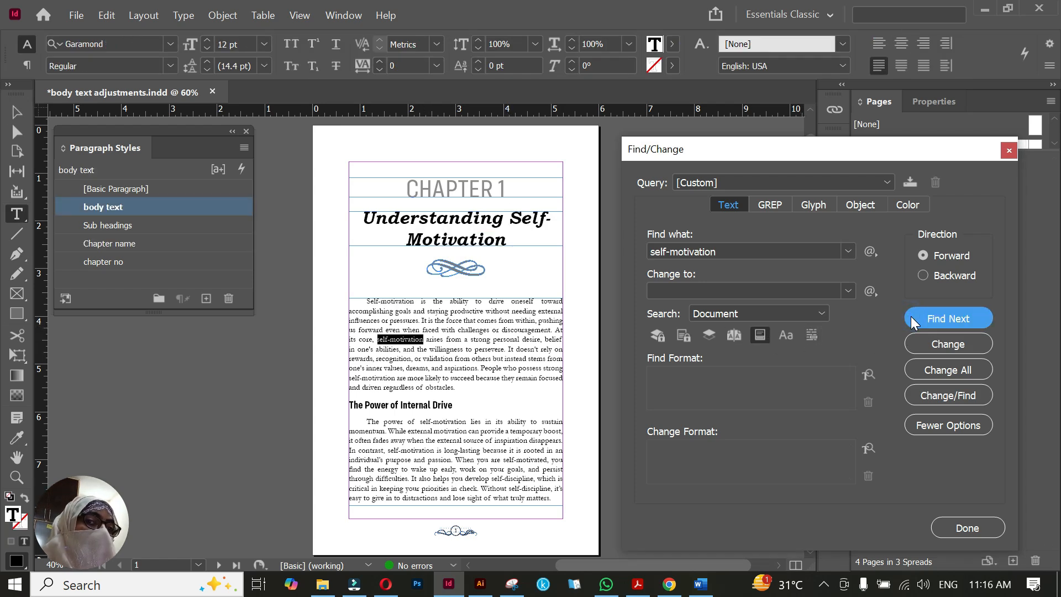
pyautogui.click(910, 316)
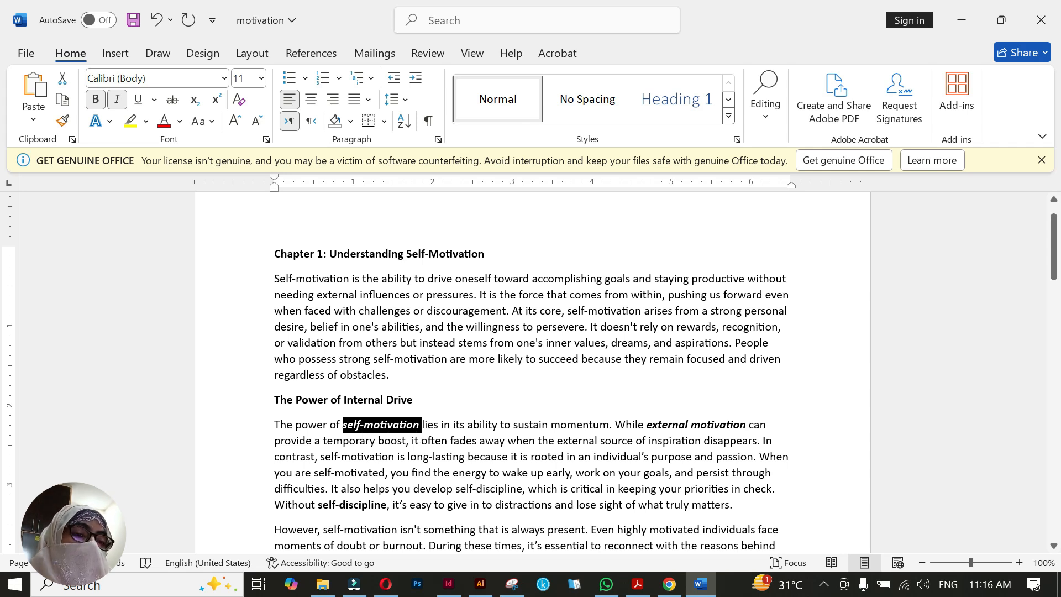
pyautogui.hotkey('alt', 'Tab')
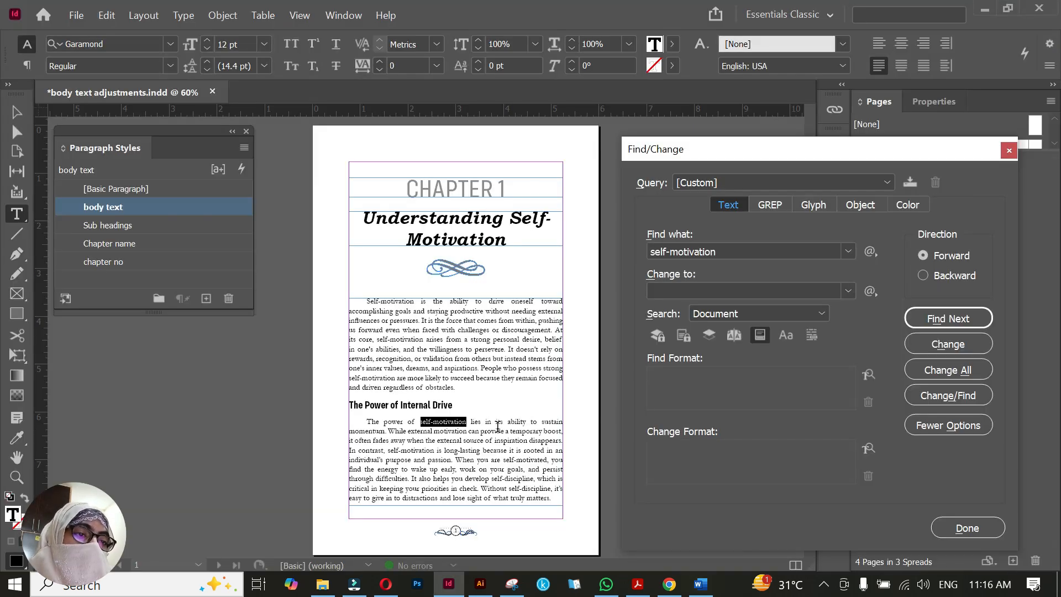
# Set the found word "self-motivation" under "The Power of Internal Drive" to Bold Italic and close Find/Change
pyautogui.click(170, 66)
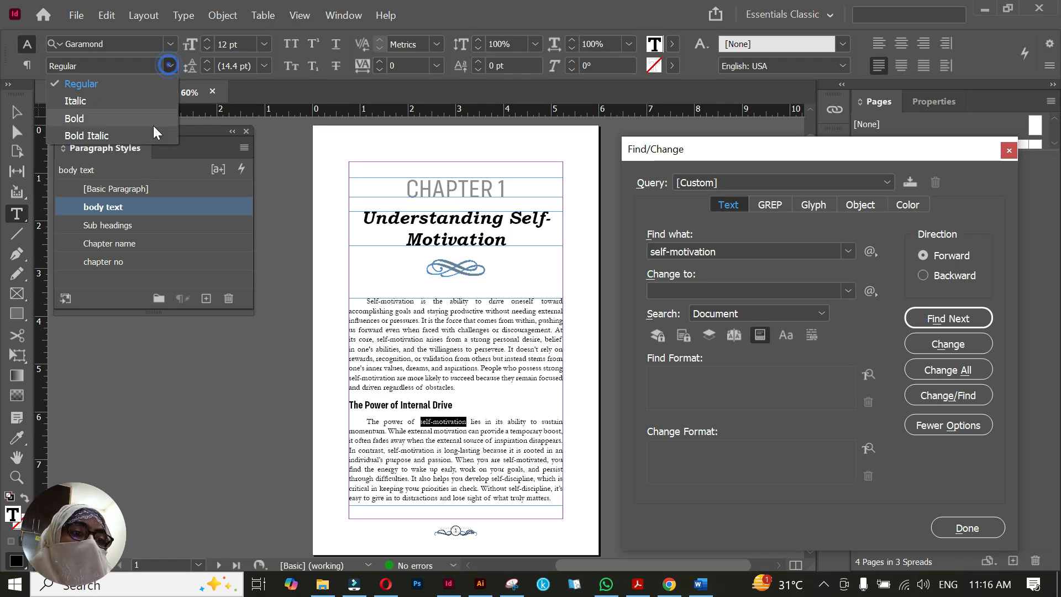
pyautogui.click(120, 137)
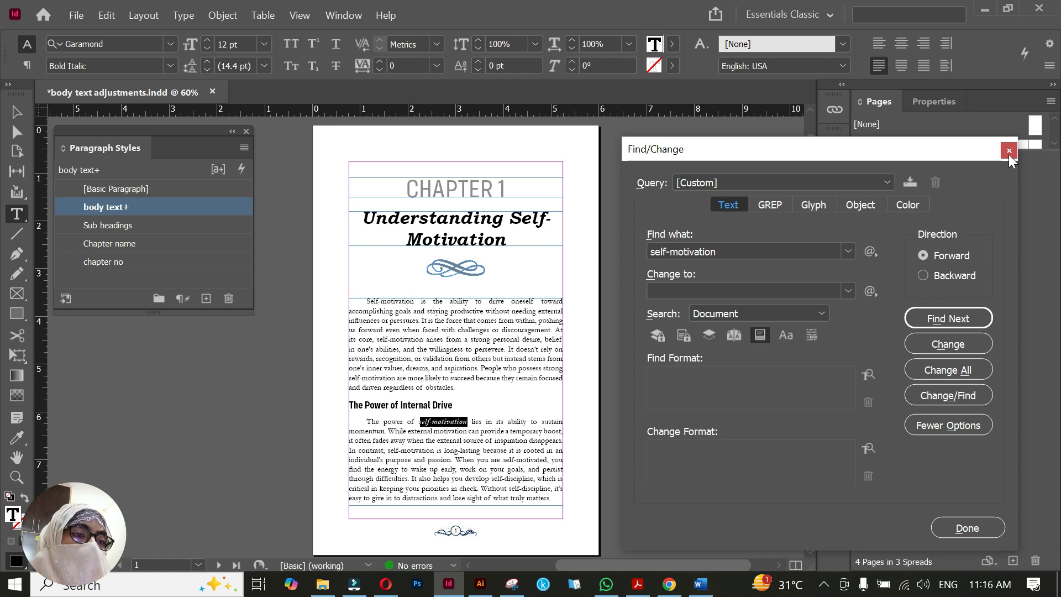
pyautogui.click(1009, 151)
pyautogui.click(478, 421)
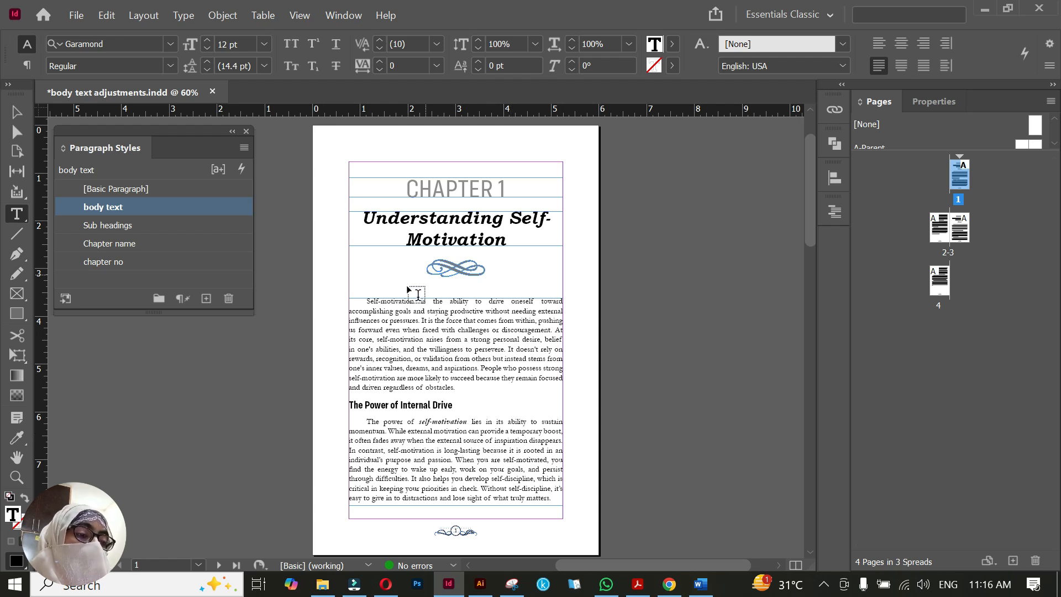
# Copy the bold italic formatting of "self-motivation" onto "external motivation" in the same paragraph with the Eyedropper tool
pyautogui.scroll(2, 475, 431)
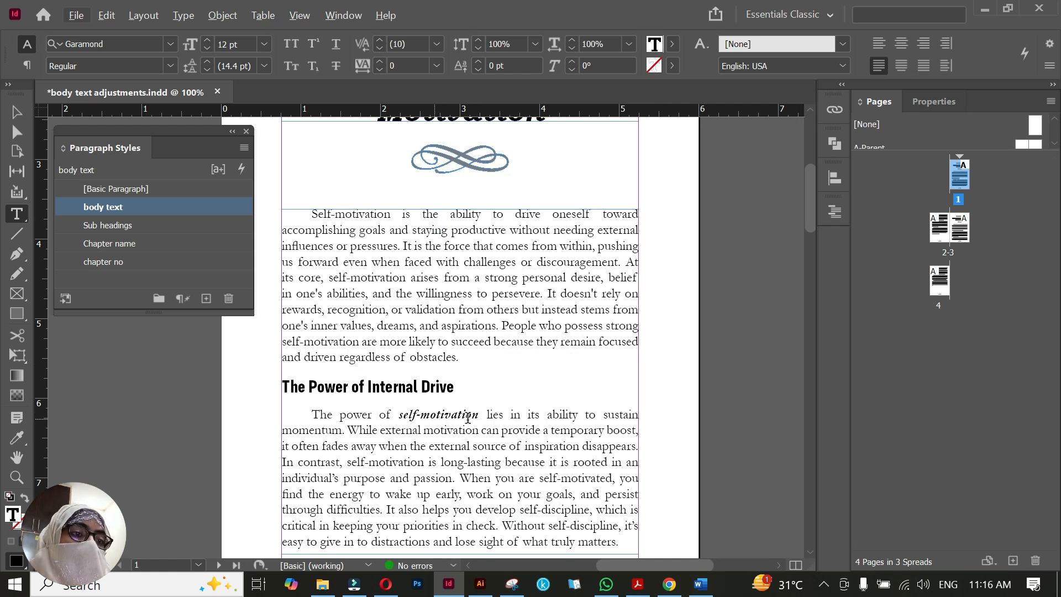
pyautogui.hotkey('alt', 'Tab')
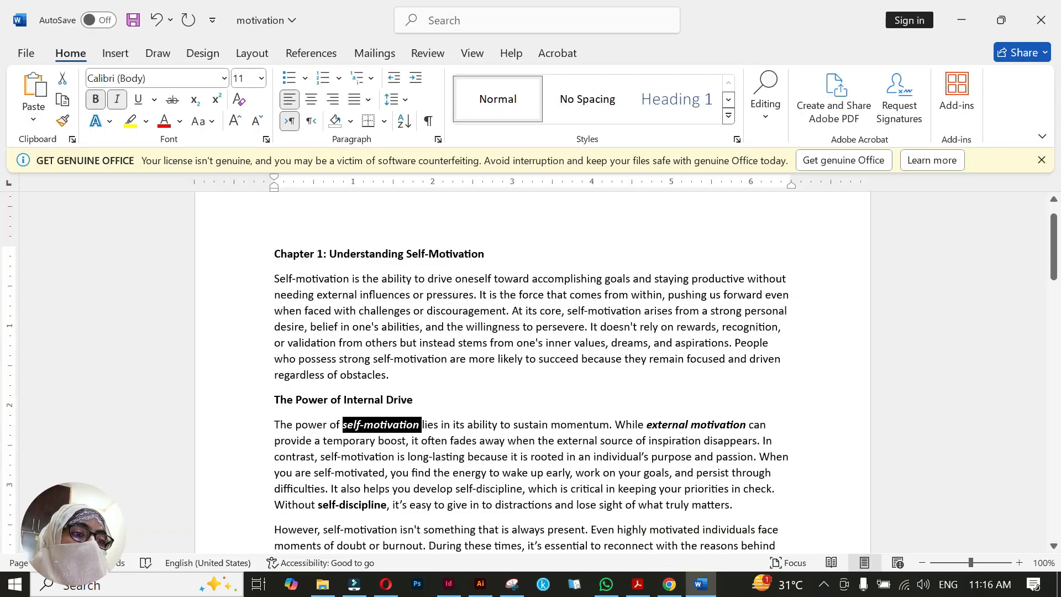
pyautogui.hotkey('alt', 'Tab')
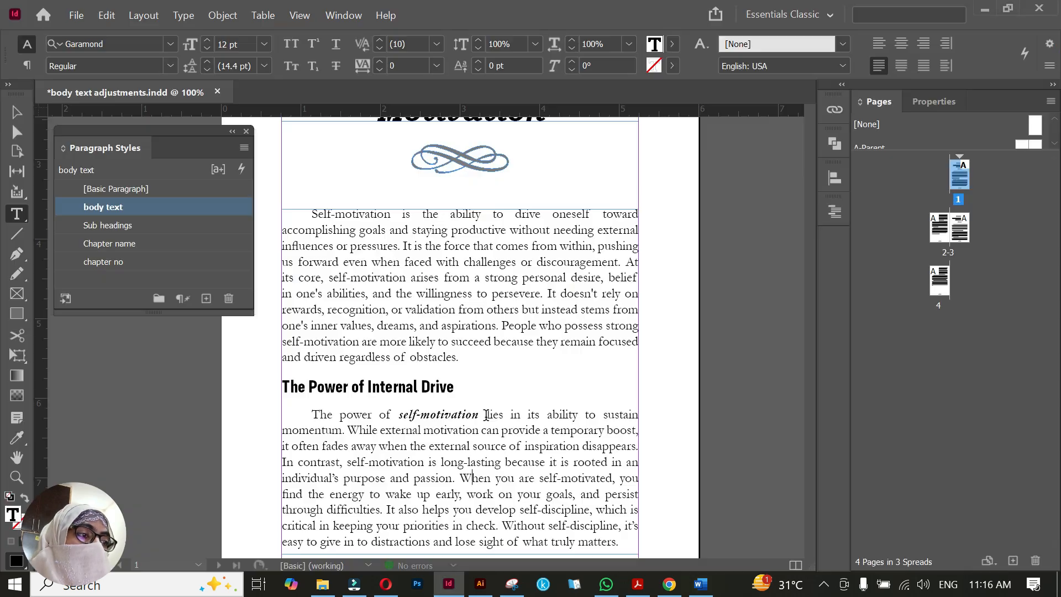
pyautogui.scroll(-1, 485, 412)
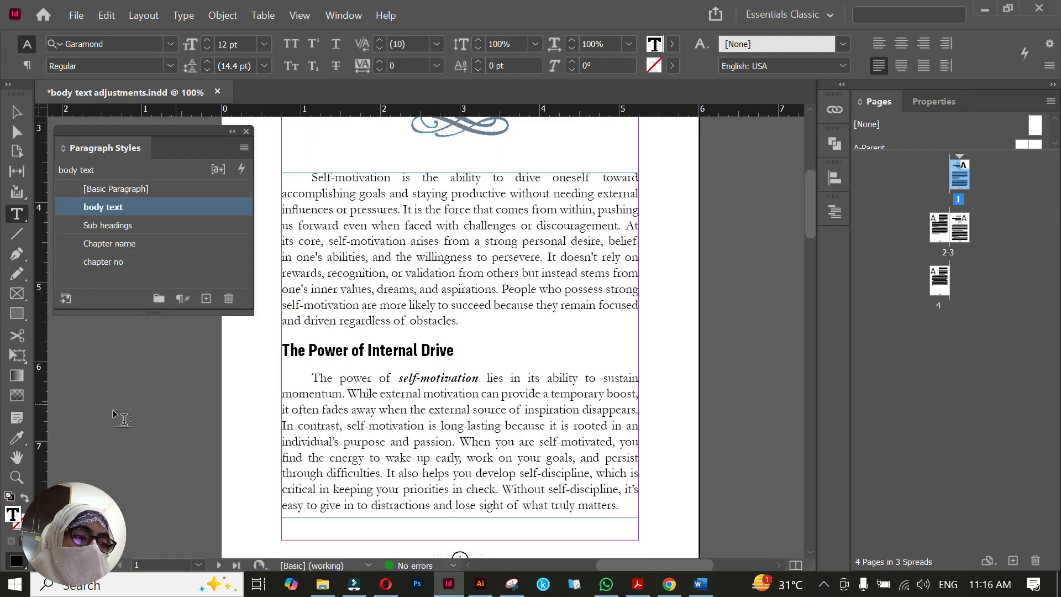
pyautogui.click(16, 439)
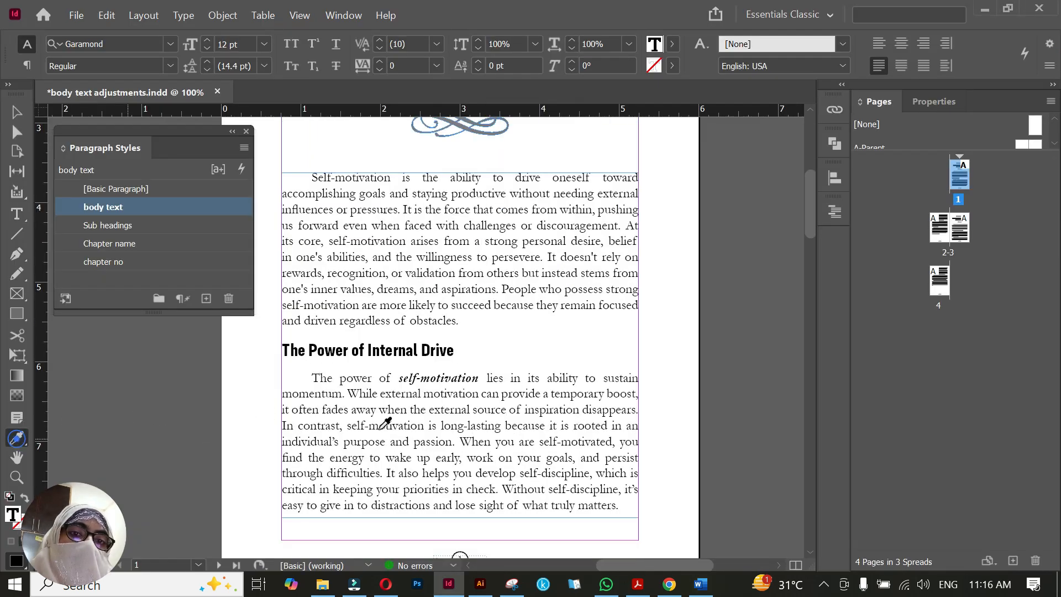
pyautogui.click(437, 376)
pyautogui.moveTo(478, 393); pyautogui.dragTo(381, 393)
# Check the Word document for the next emphasized word and set "self-discipline" to Bold in the last sentence on page 1
pyautogui.scroll(-10, 509, 408)
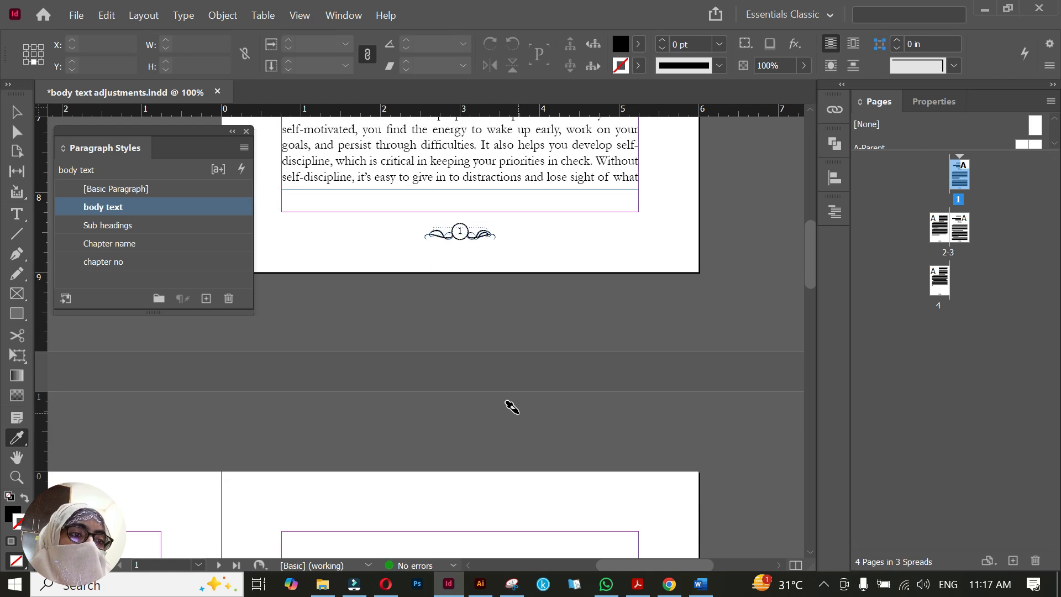
pyautogui.scroll(-5, 517, 412)
pyautogui.hotkey('alt', 'Tab')
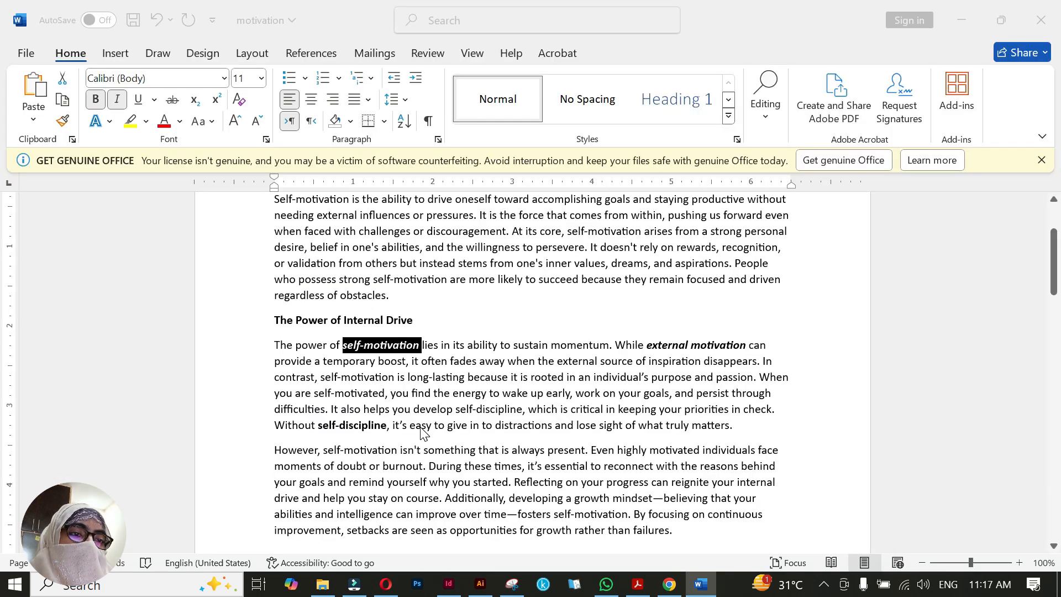
pyautogui.hotkey('alt', 'Tab')
pyautogui.scroll(5, 582, 369)
pyautogui.scroll(5, 582, 370)
pyautogui.hscroll(-5, 582, 369)
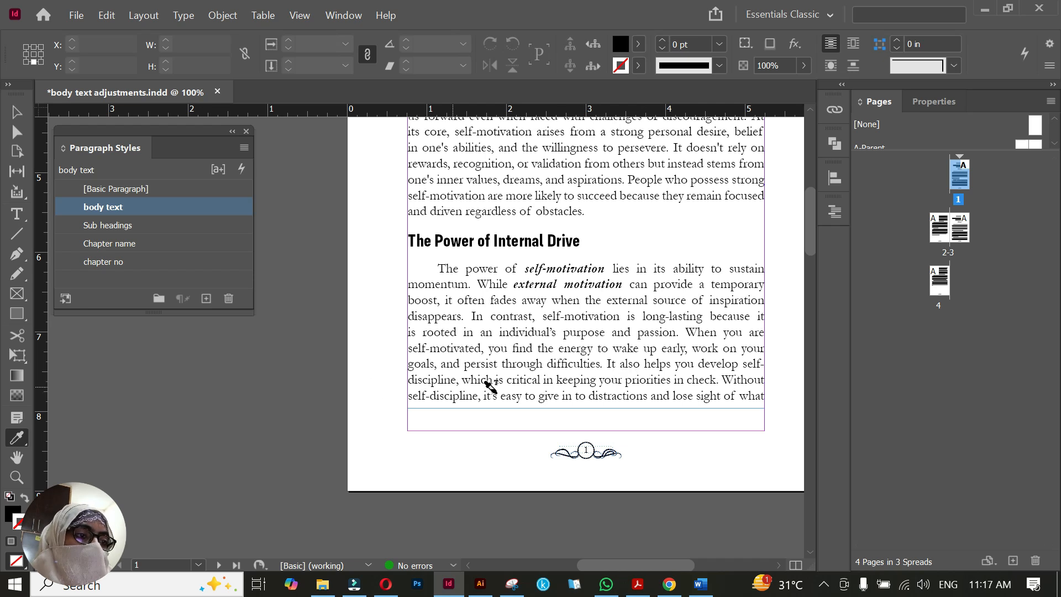
pyautogui.click(18, 111)
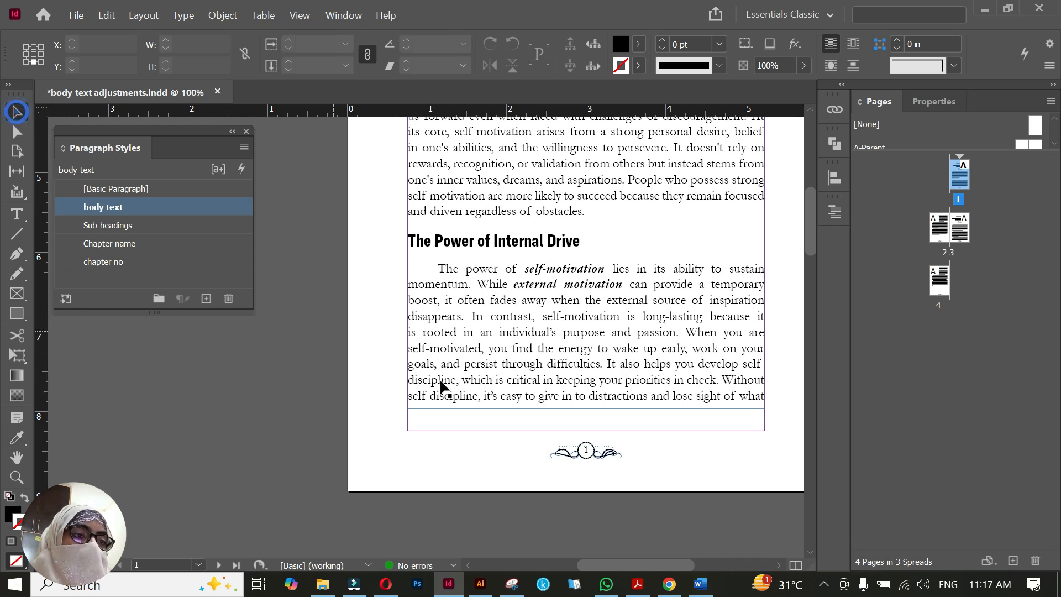
pyautogui.doubleClick(477, 396)
pyautogui.moveTo(476, 396); pyautogui.dragTo(408, 395)
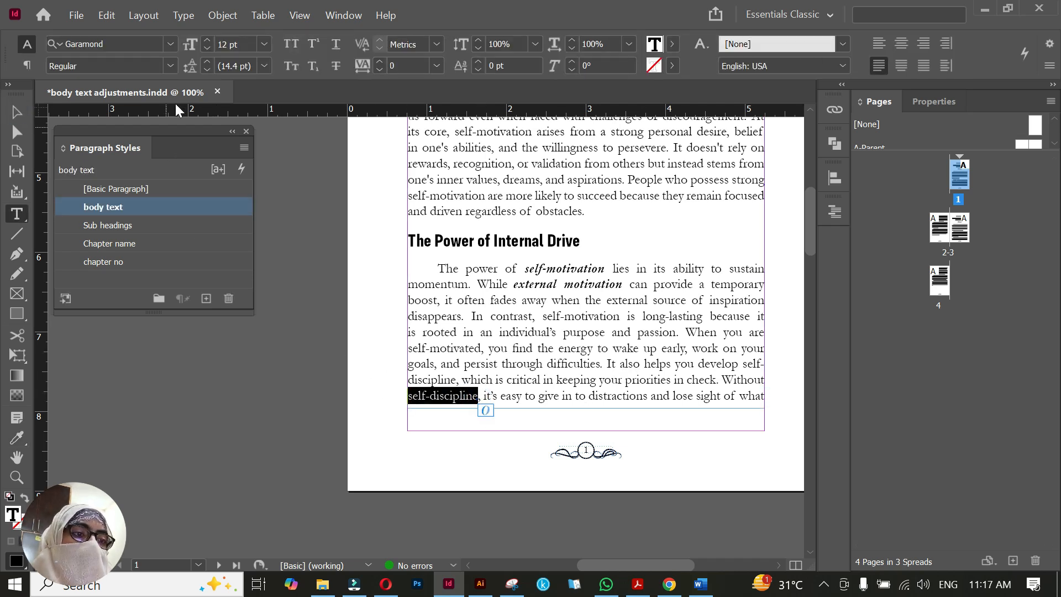
pyautogui.click(170, 66)
pyautogui.click(97, 121)
pyautogui.press('Escape')
pyautogui.click(496, 433)
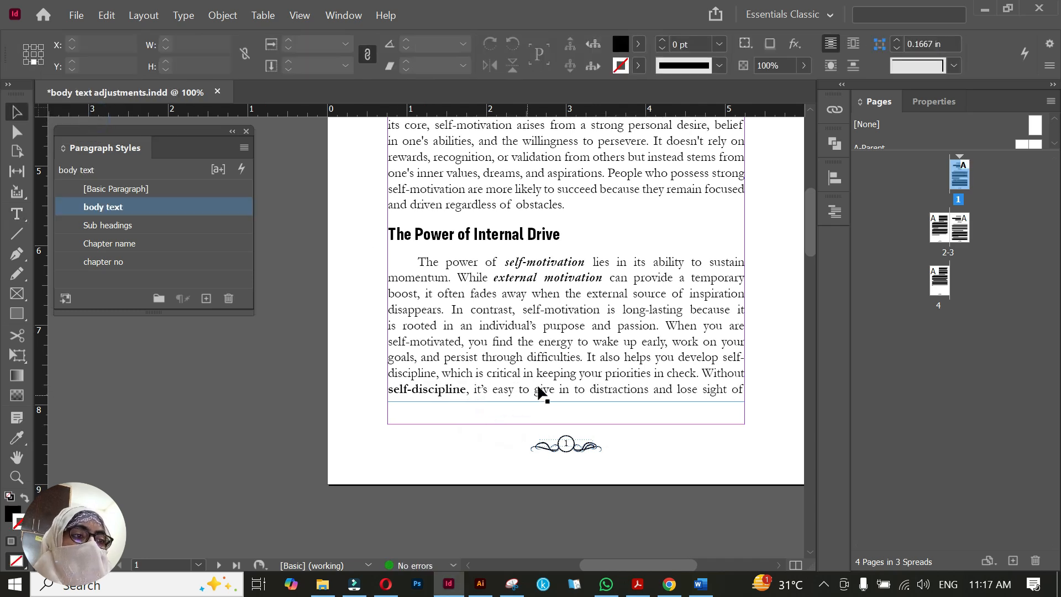
# Extend page 1's body text frame down to the bottom margin to bring "what truly matters." back from page 2
pyautogui.scroll(-5, 380, 500)
pyautogui.moveTo(333, 511); pyautogui.dragTo(519, 419)
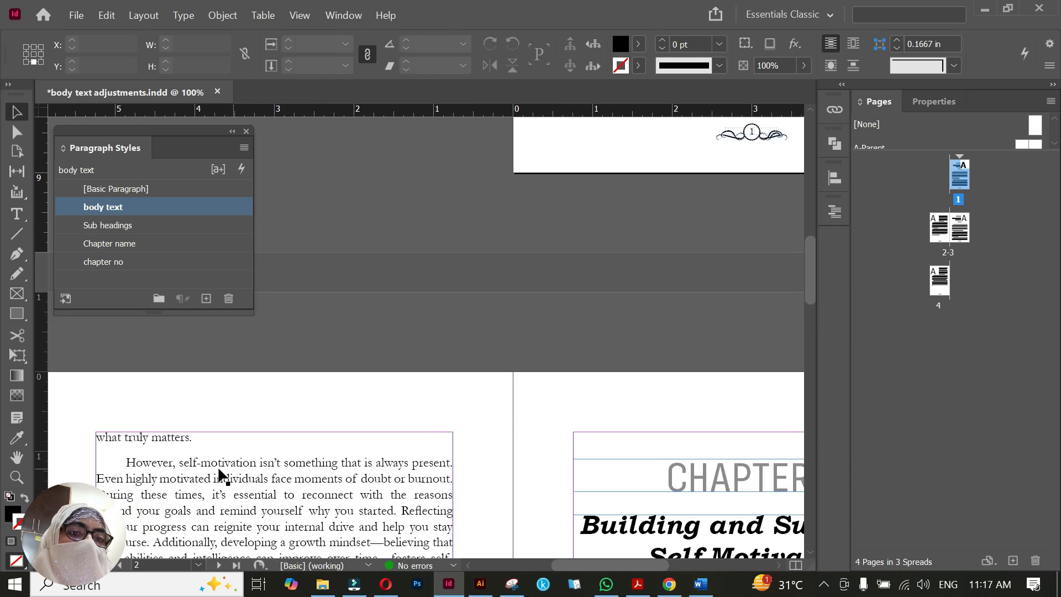
pyautogui.moveTo(602, 253); pyautogui.dragTo(516, 337)
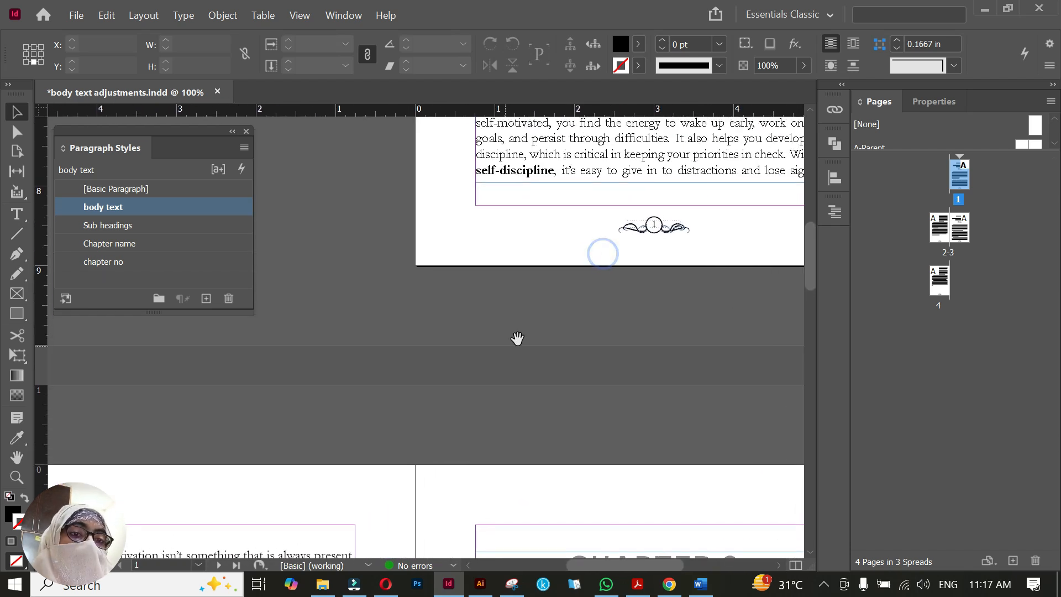
pyautogui.click(674, 175)
pyautogui.moveTo(653, 183); pyautogui.dragTo(655, 204)
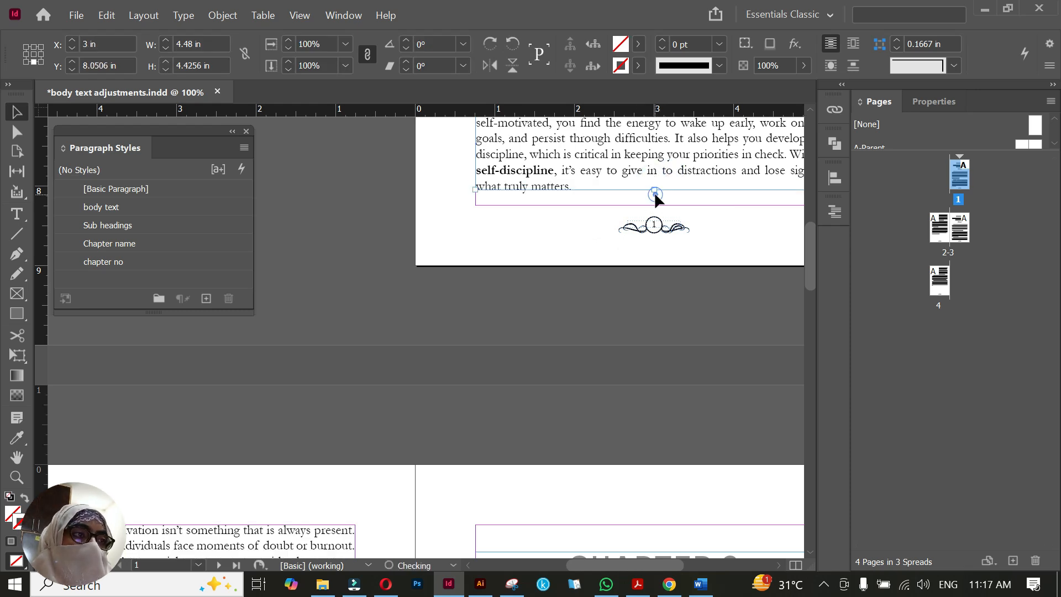
pyautogui.click(530, 303)
pyautogui.moveTo(436, 425); pyautogui.dragTo(605, 245)
pyautogui.scroll(-1, 526, 425)
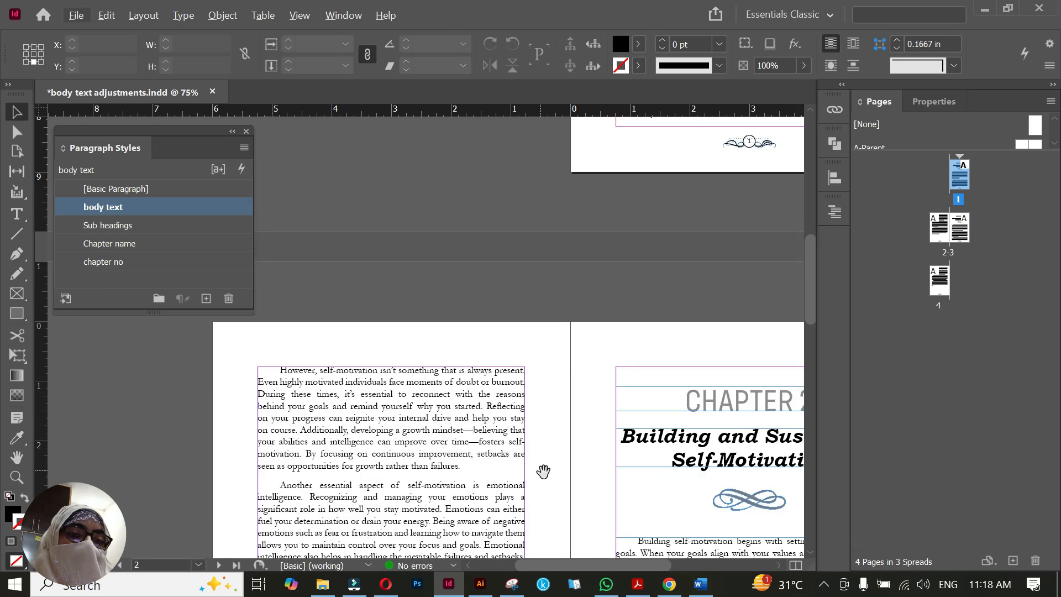
pyautogui.moveTo(542, 472); pyautogui.dragTo(515, 357)
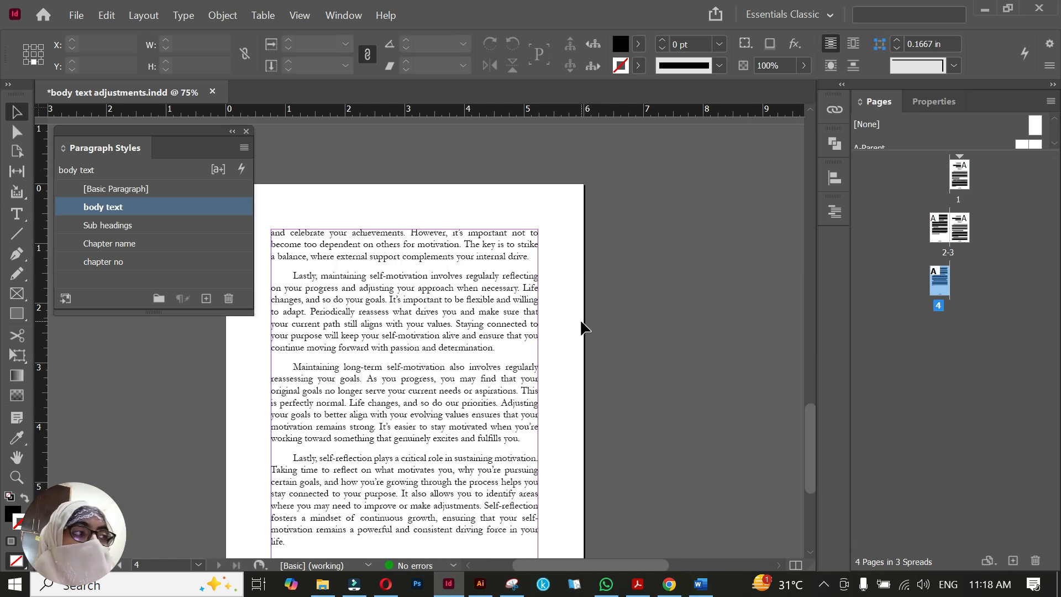